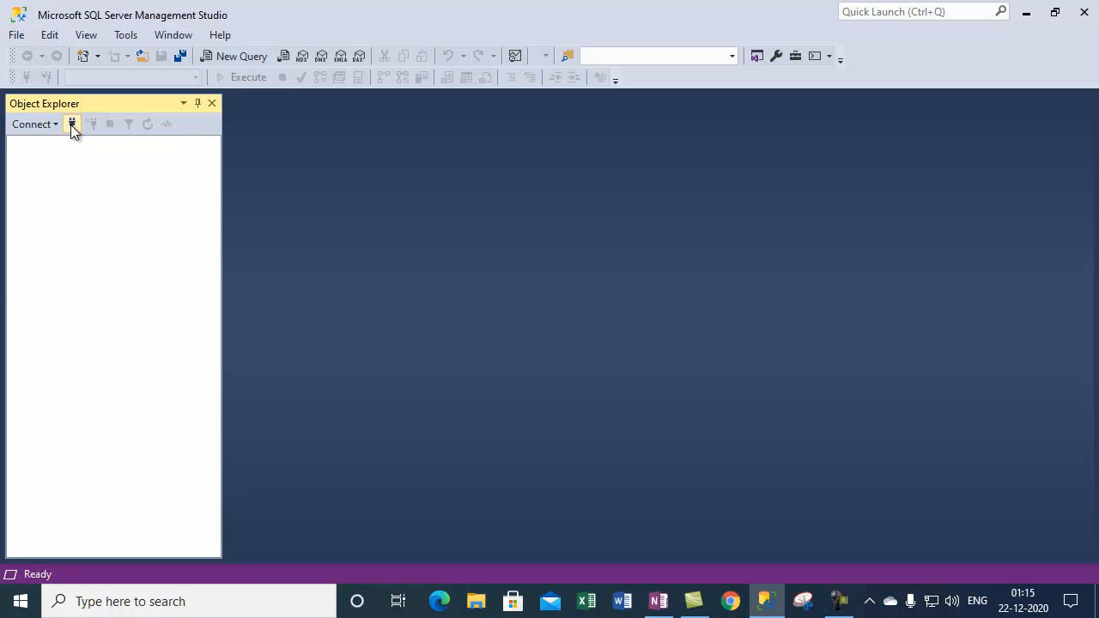
Connect to the localhost Database Engine and expand its Databases folder to select the Northwind database
{"action": "left_click", "coordinate": [72, 125]}
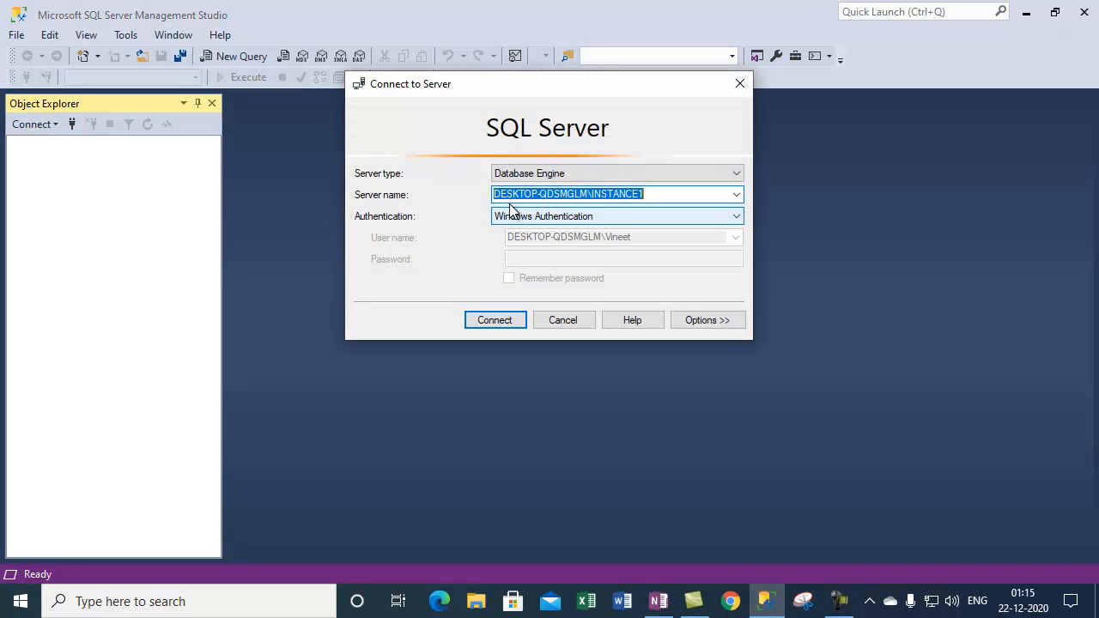
{"action": "left_click", "coordinate": [736, 197]}
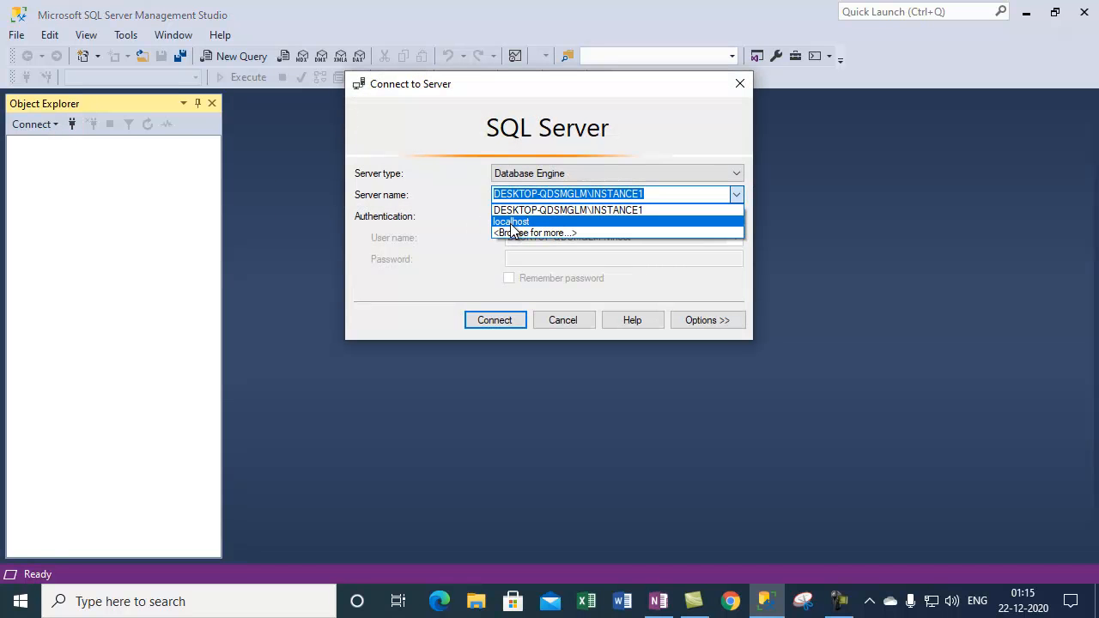
{"action": "left_click", "coordinate": [532, 221]}
{"action": "left_click", "coordinate": [496, 320]}
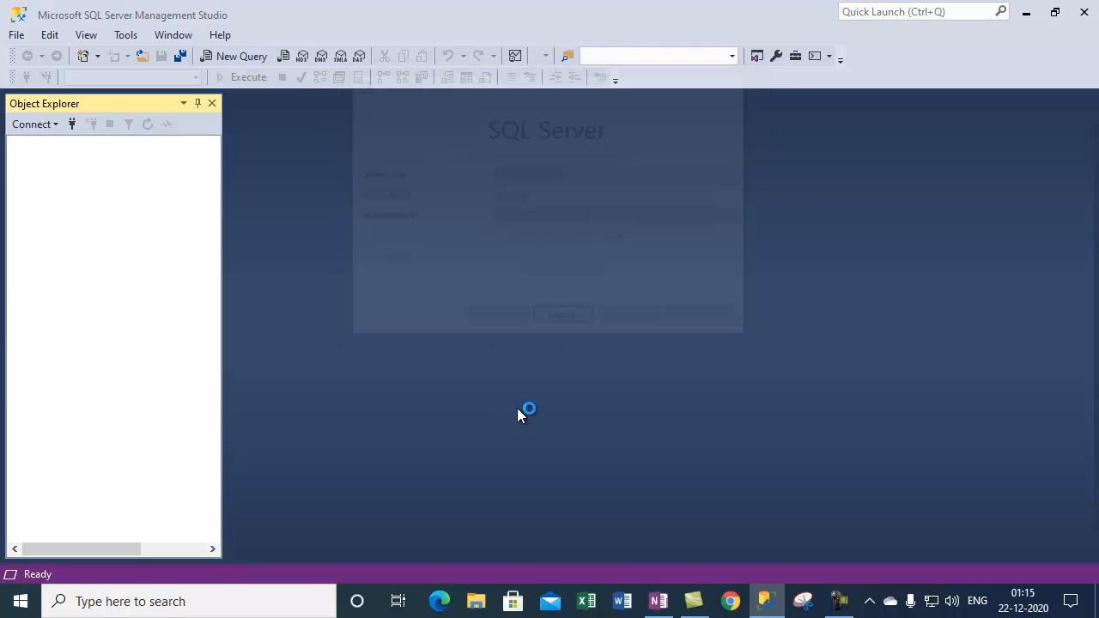
{"action": "left_click", "coordinate": [34, 160]}
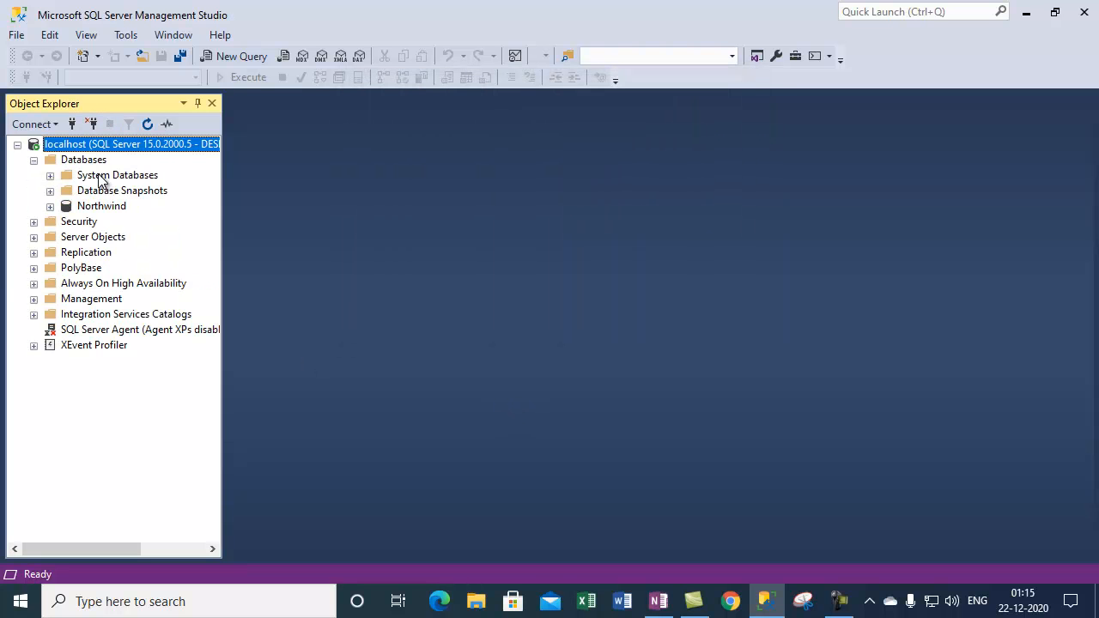
{"action": "left_click", "coordinate": [91, 208]}
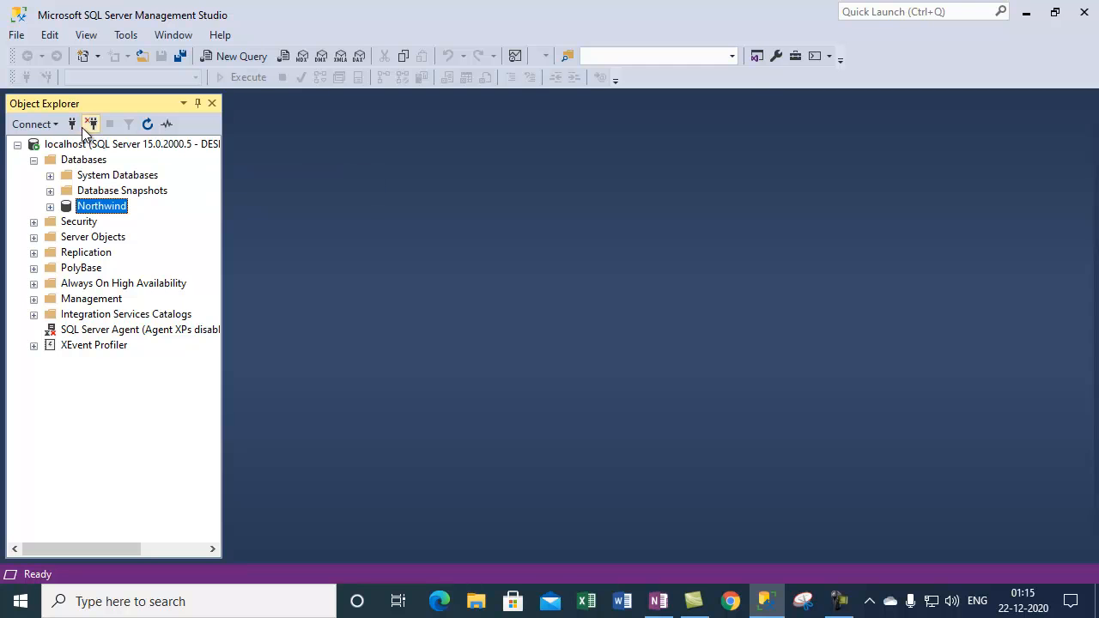
Connect to the DESKTOP-QDSMGLM\INSTANCE1 server as well and expand its Databases folder
{"action": "left_click", "coordinate": [72, 123]}
{"action": "left_click", "coordinate": [736, 195]}
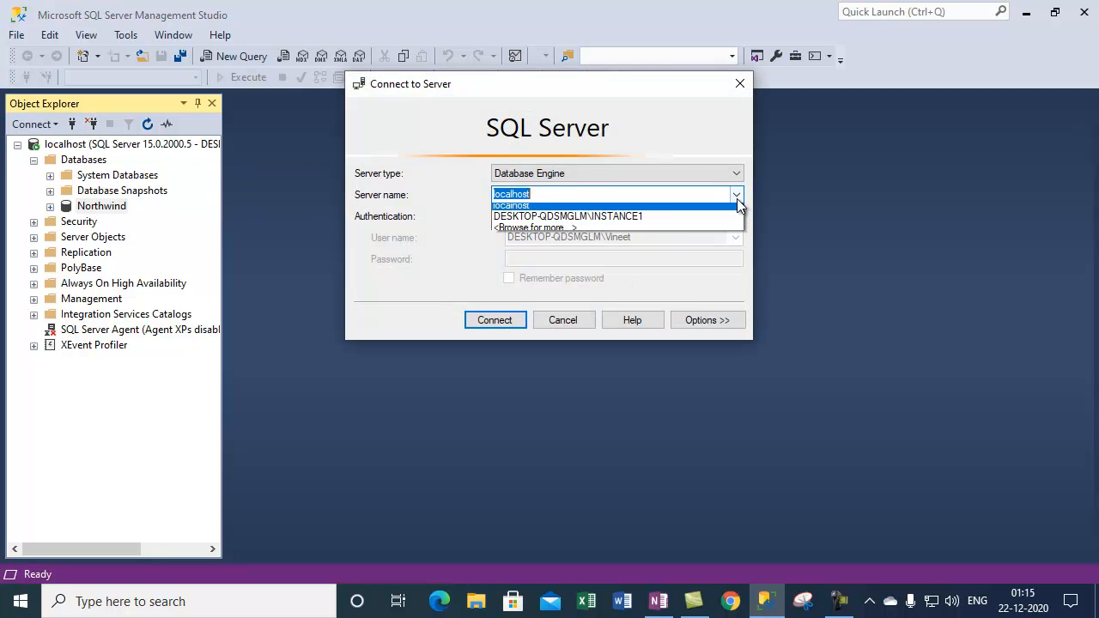
{"action": "left_click", "coordinate": [636, 222]}
{"action": "left_click", "coordinate": [497, 325]}
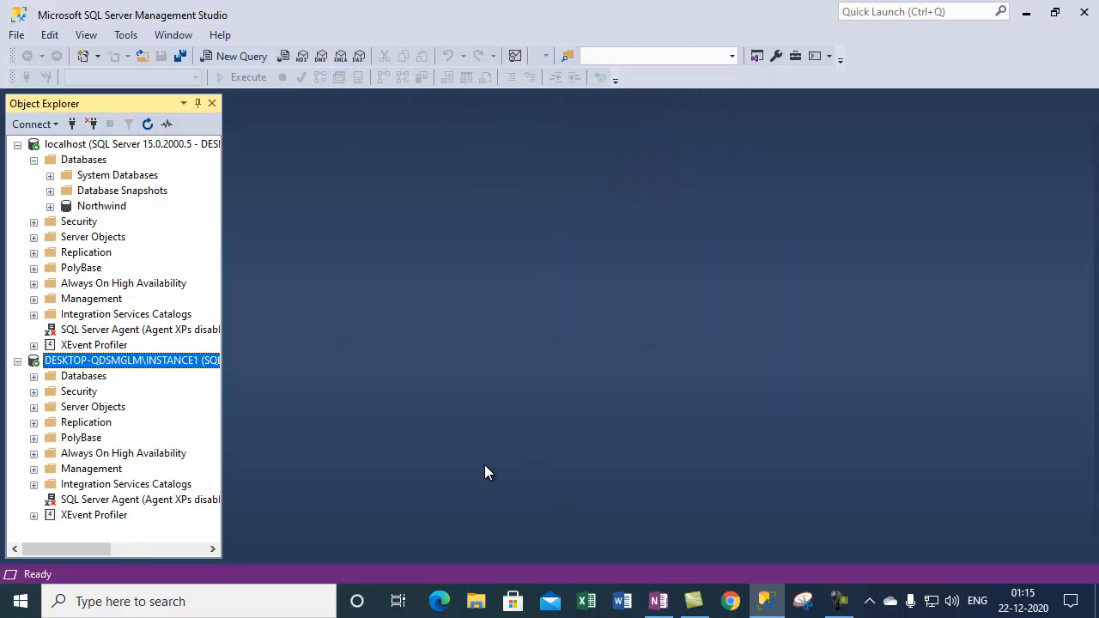
{"action": "left_click", "coordinate": [34, 376]}
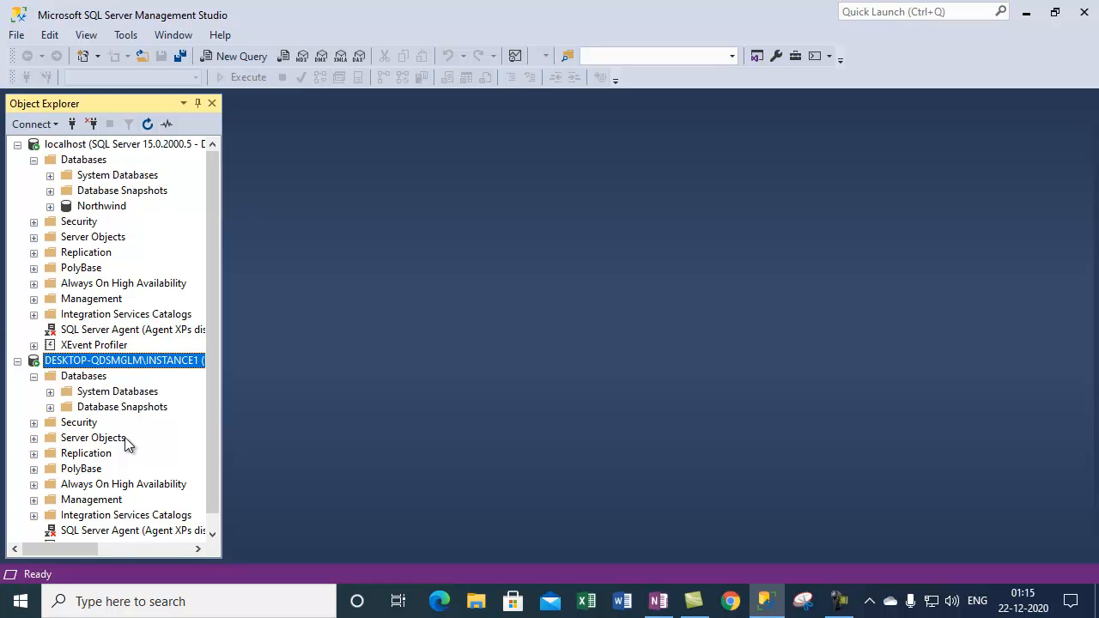
{"action": "left_click", "coordinate": [101, 206]}
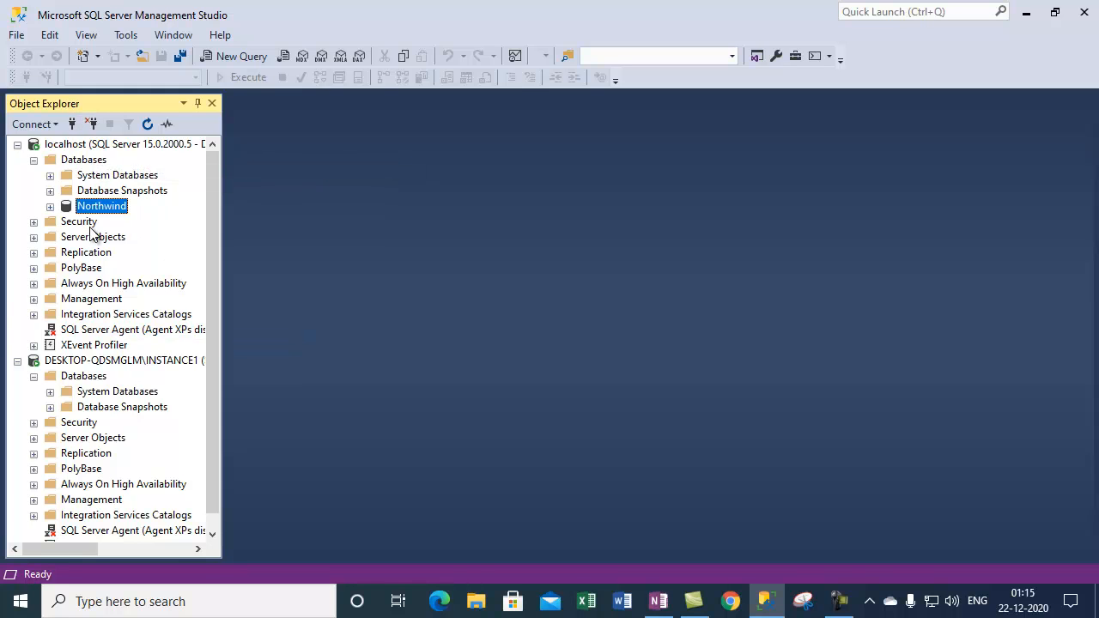
{"action": "right_click", "coordinate": [114, 214]}
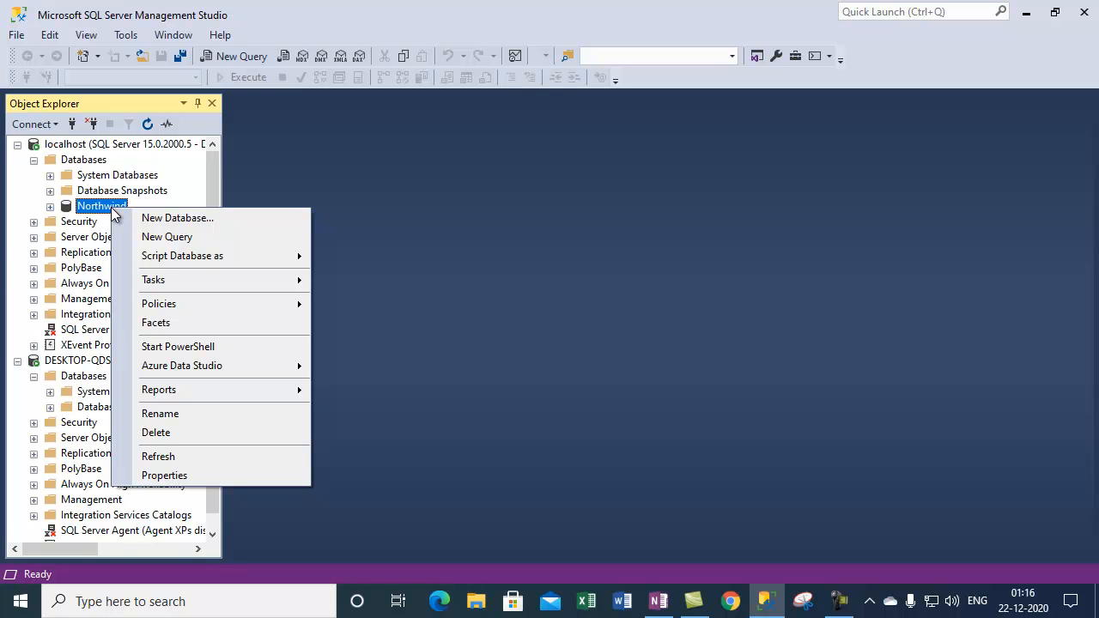
{"action": "left_click", "coordinate": [238, 201]}
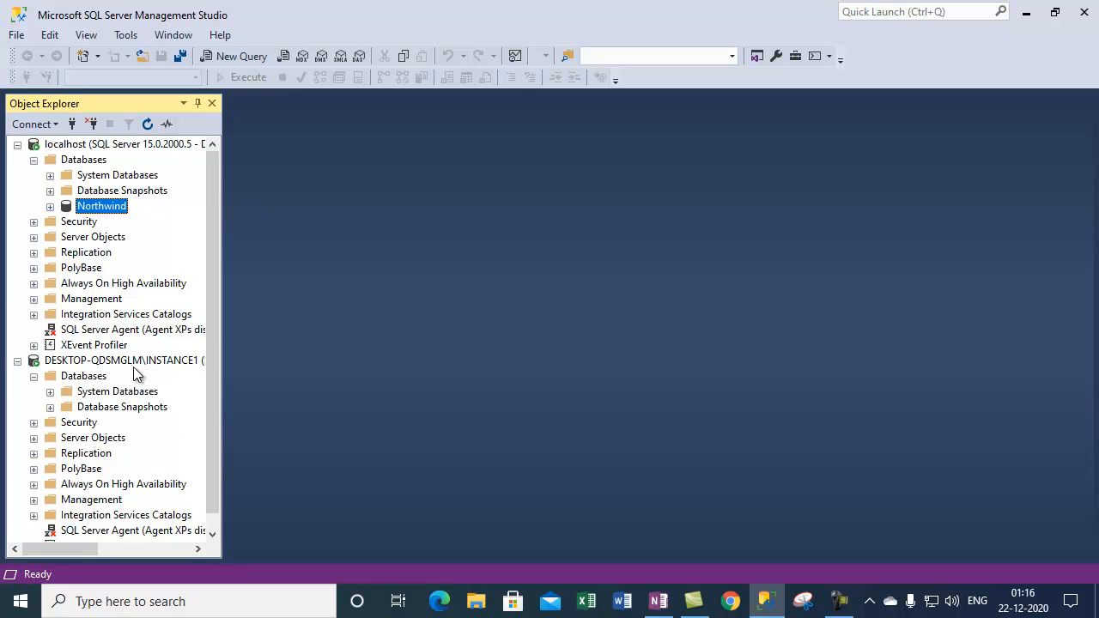
{"action": "left_click", "coordinate": [124, 148]}
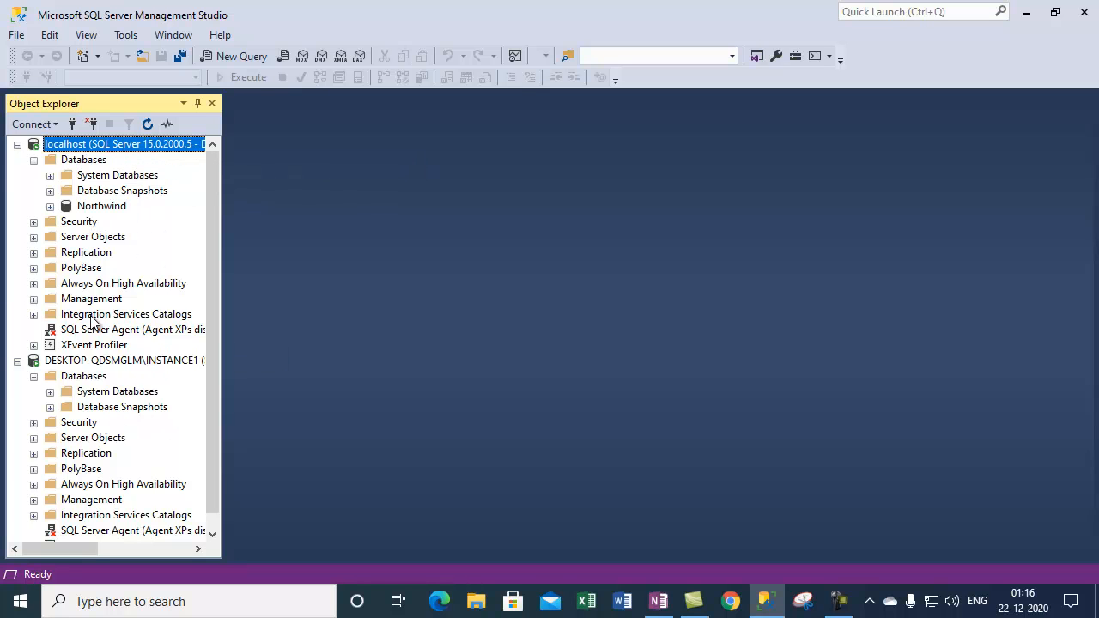
{"action": "left_click", "coordinate": [123, 363]}
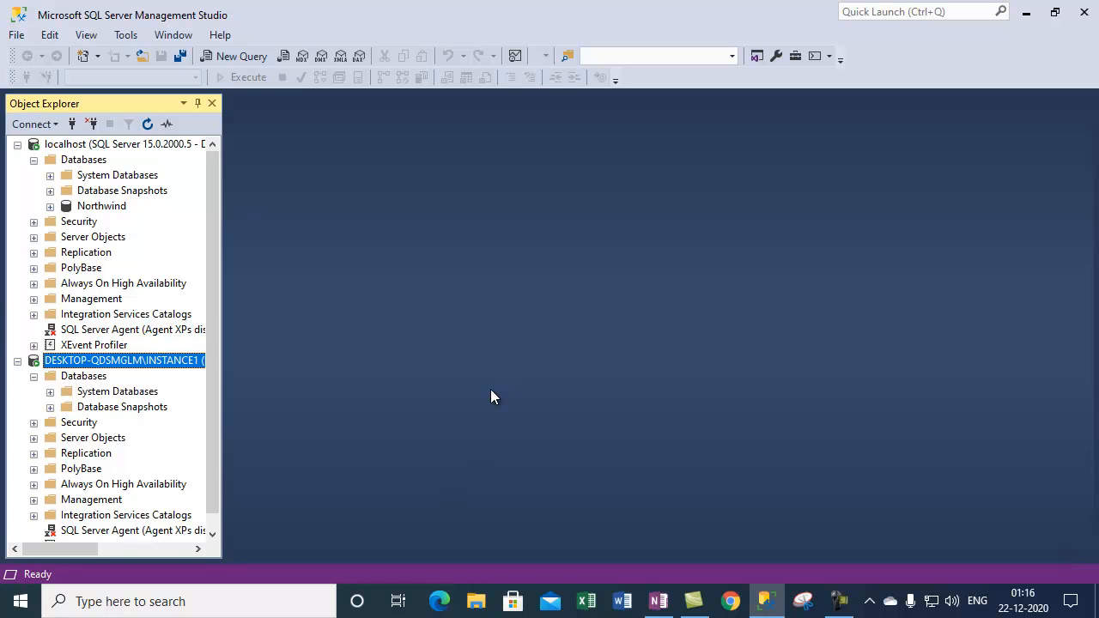
Open the properties of the Northwind database on localhost in a maximized window and show its database files
{"action": "left_click", "coordinate": [116, 208]}
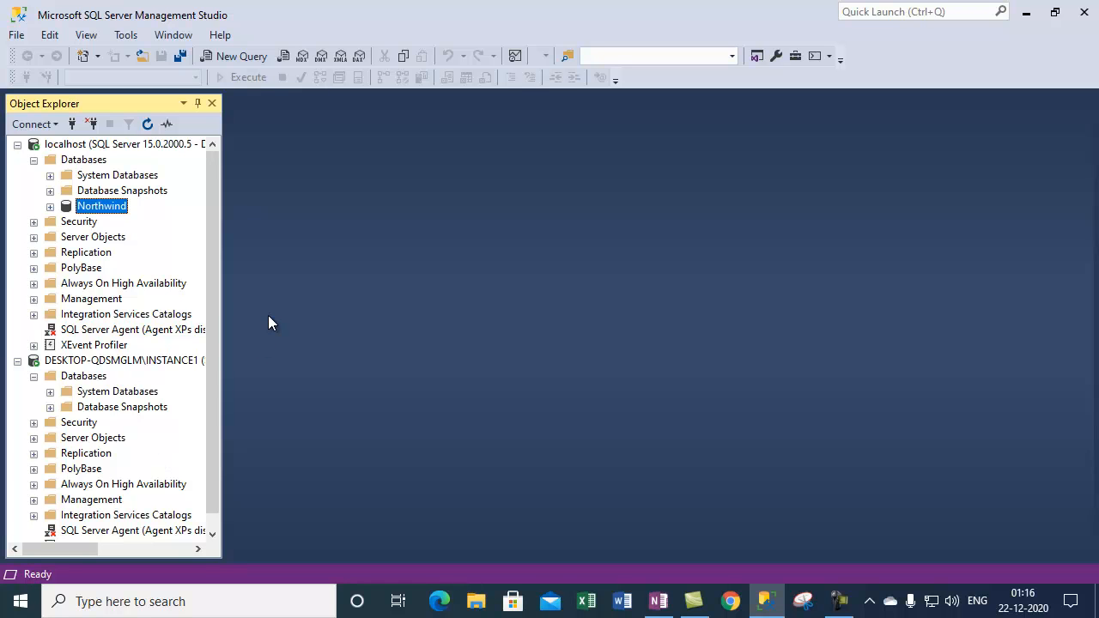
{"action": "scroll", "coordinate": [183, 372], "scroll_direction": "down", "scroll_amount": 1}
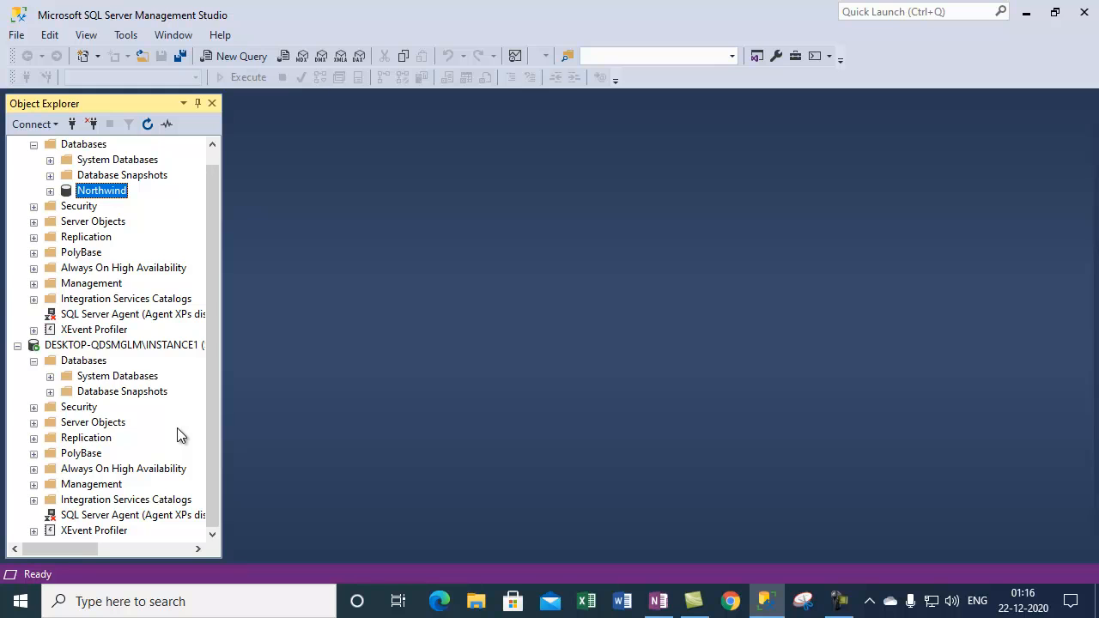
{"action": "right_click", "coordinate": [117, 196]}
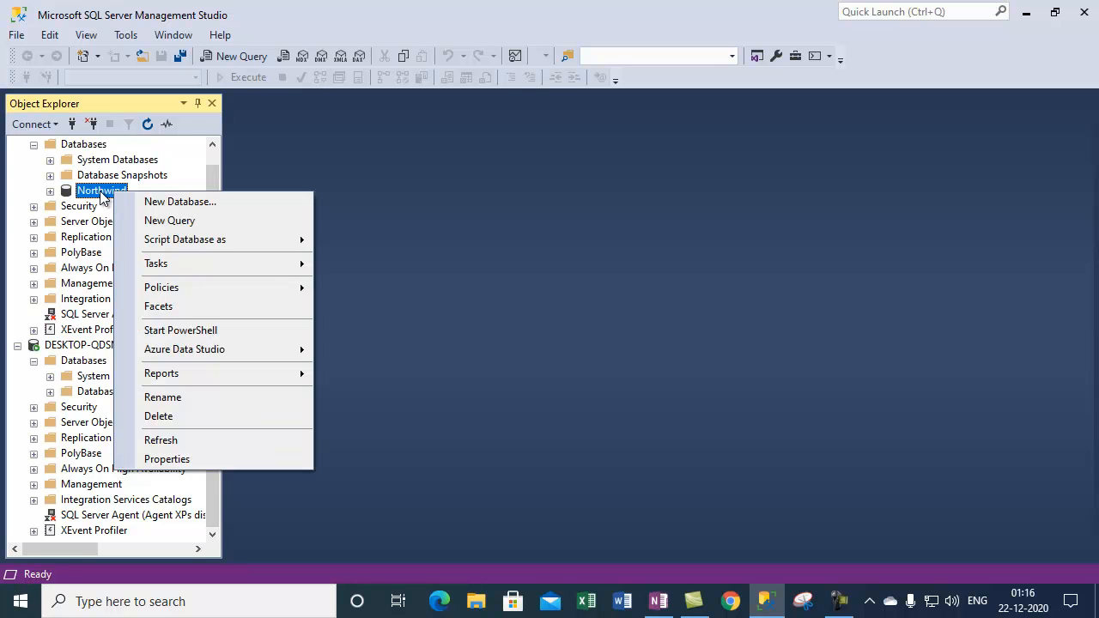
{"action": "left_click", "coordinate": [189, 462]}
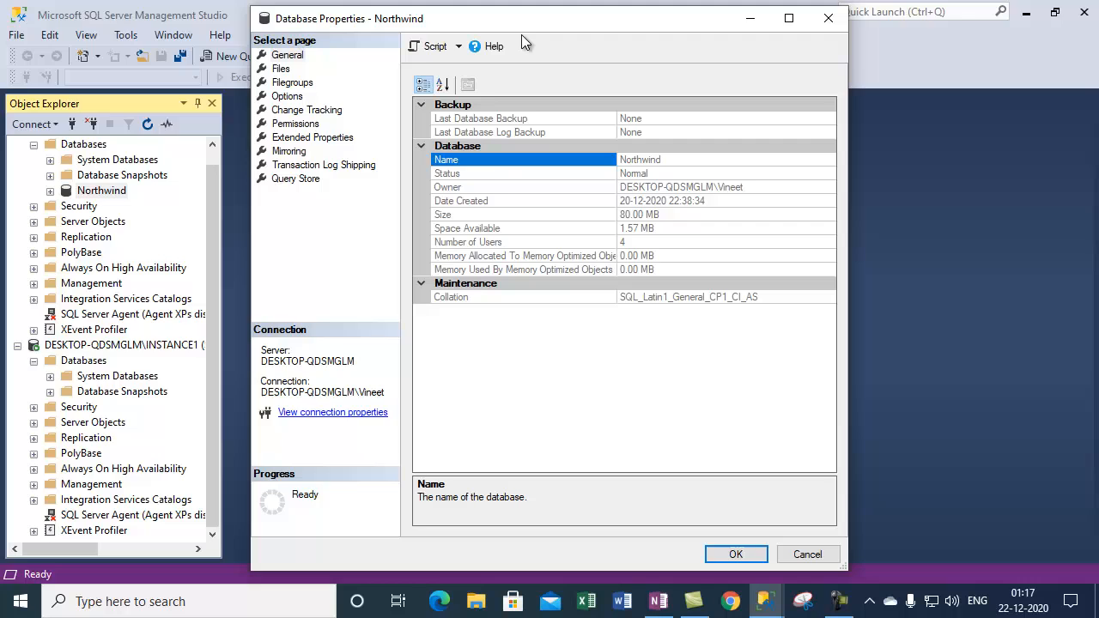
{"action": "double_click", "coordinate": [521, 18]}
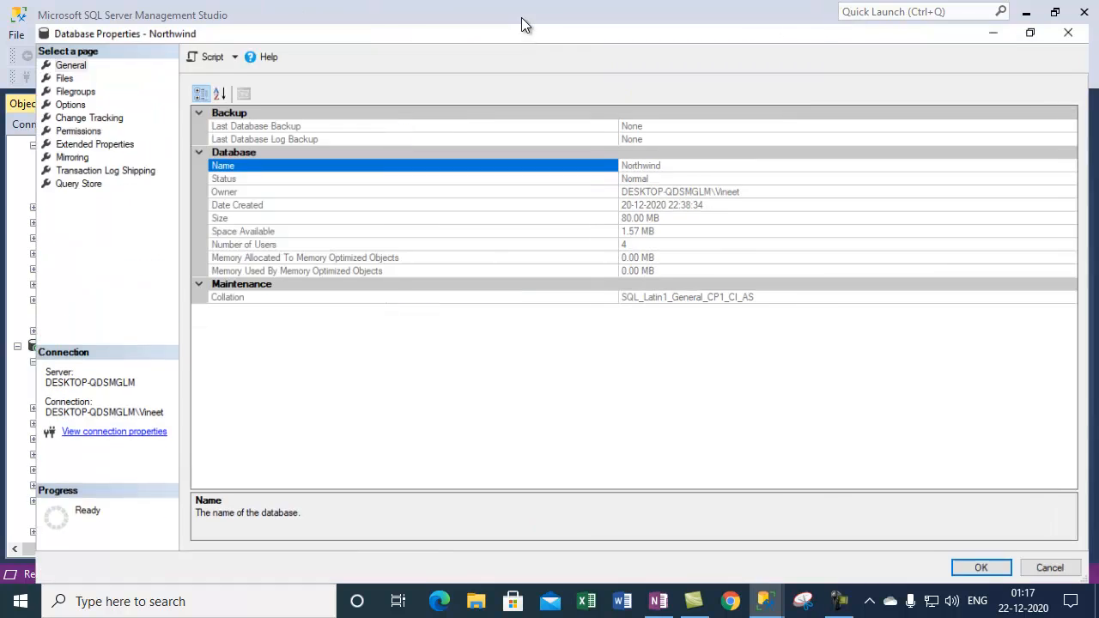
{"action": "left_click", "coordinate": [30, 56]}
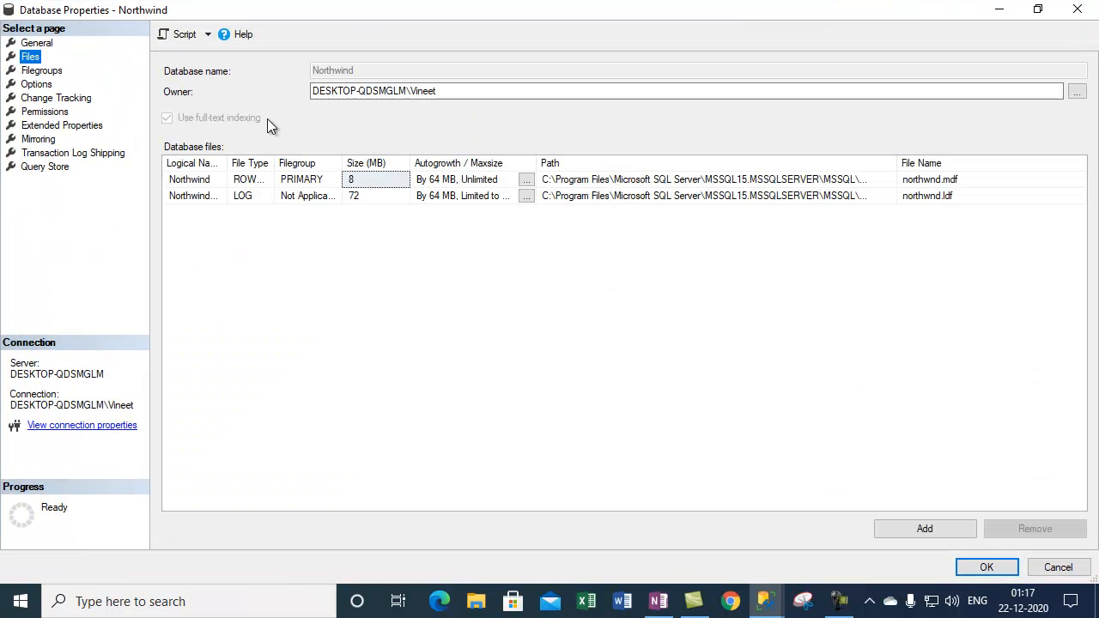
Widen the path column to examine the names and folders of Northwind's data and log files, and dismiss the properties without changes
{"action": "left_click_drag", "start_coordinate": [898, 164], "coordinate": [945, 165]}
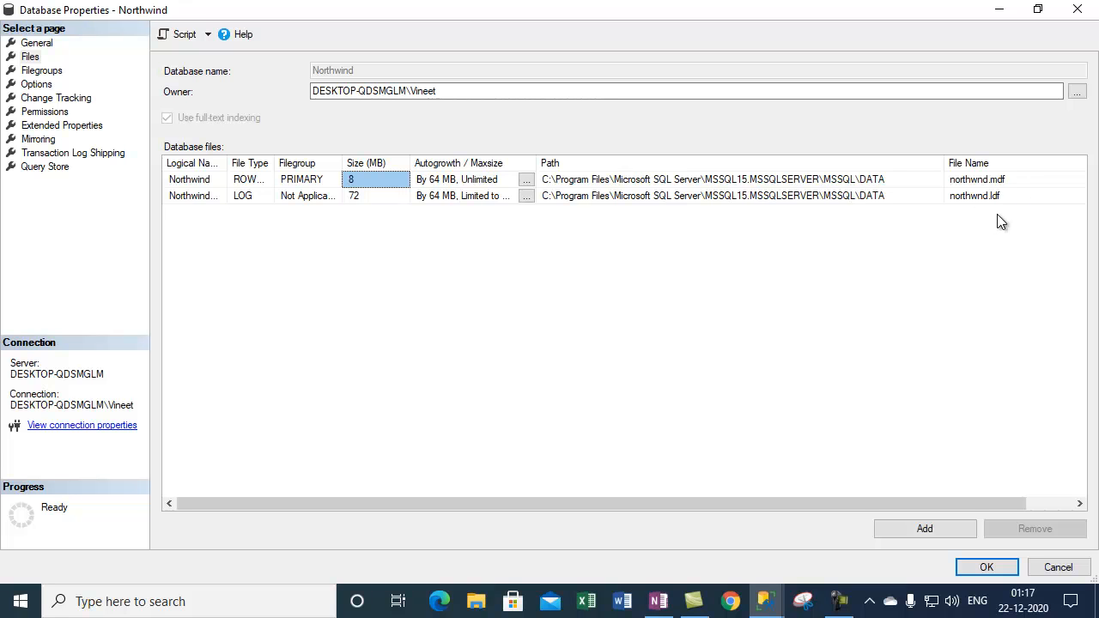
{"action": "left_click", "coordinate": [1012, 180]}
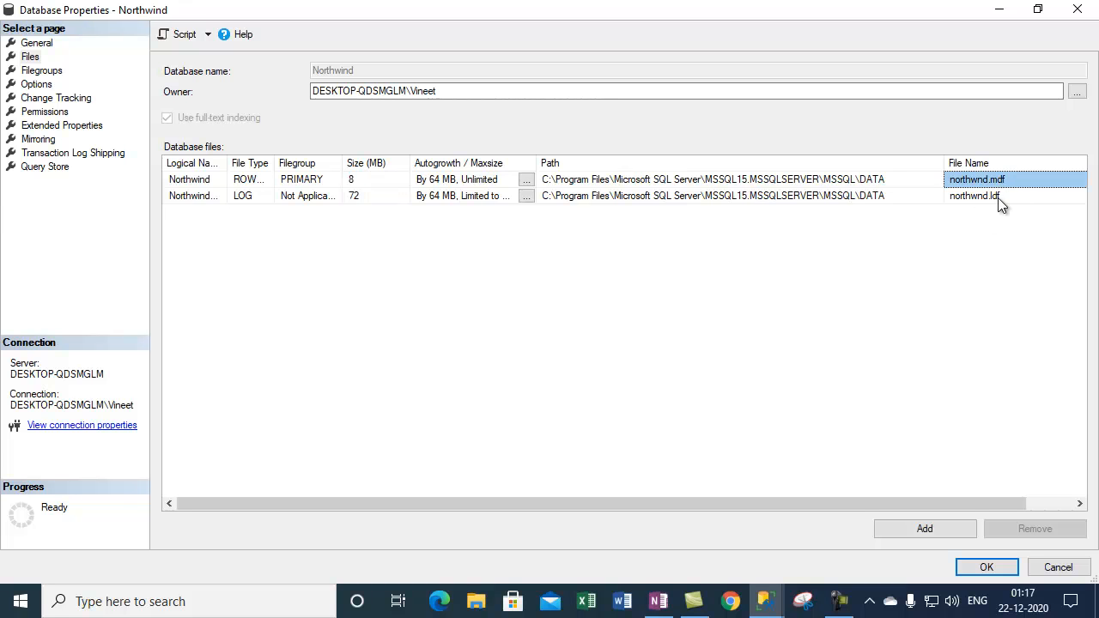
{"action": "left_click", "coordinate": [991, 196]}
{"action": "left_click", "coordinate": [725, 183]}
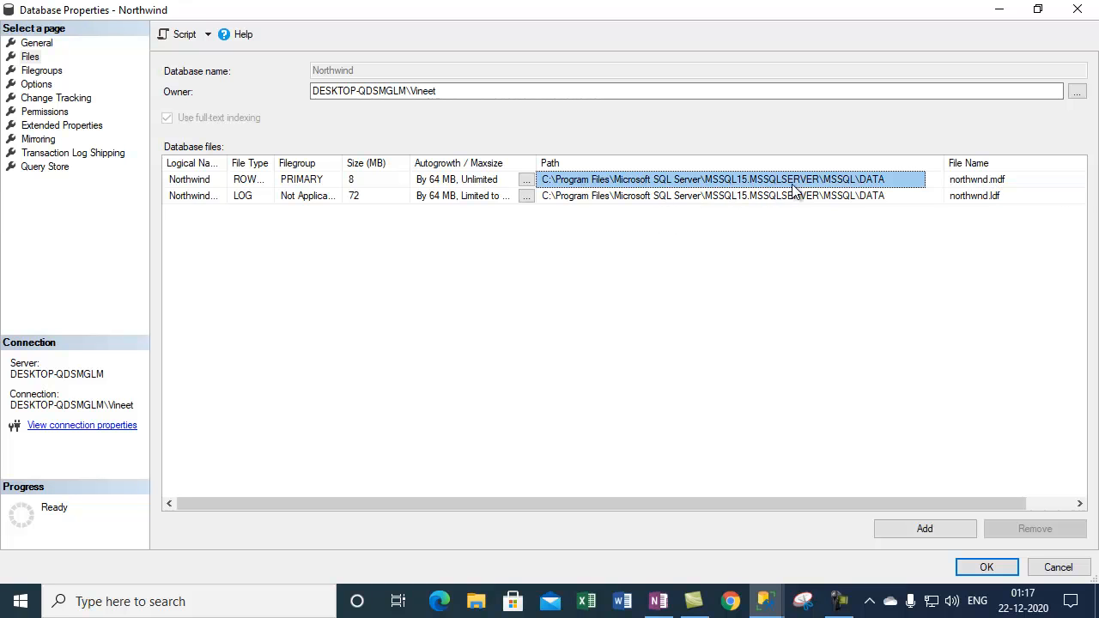
{"action": "left_click", "coordinate": [885, 195]}
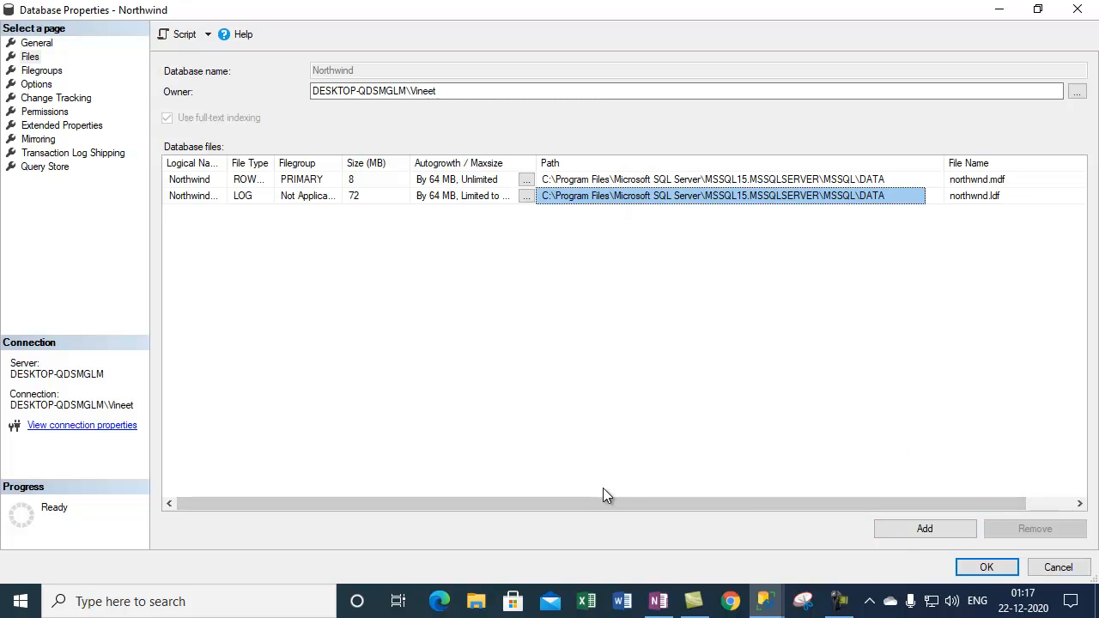
{"action": "left_click", "coordinate": [1056, 570]}
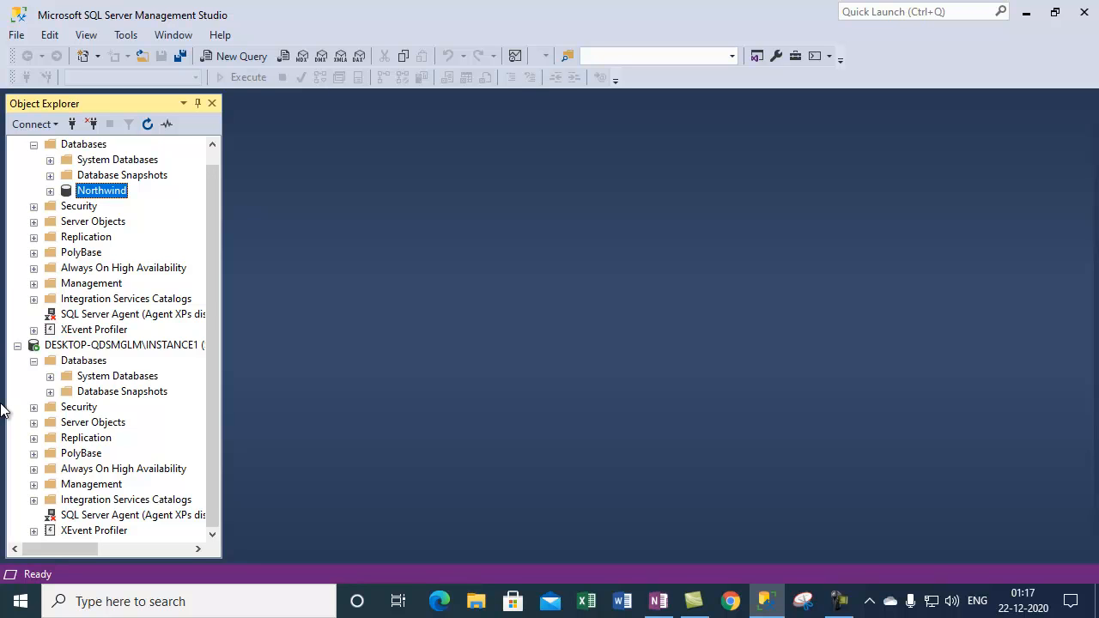
{"action": "left_click", "coordinate": [838, 600]}
{"action": "left_click", "coordinate": [1020, 537]}
{"action": "scroll", "coordinate": [211, 162], "scroll_direction": "up", "scroll_amount": 1}
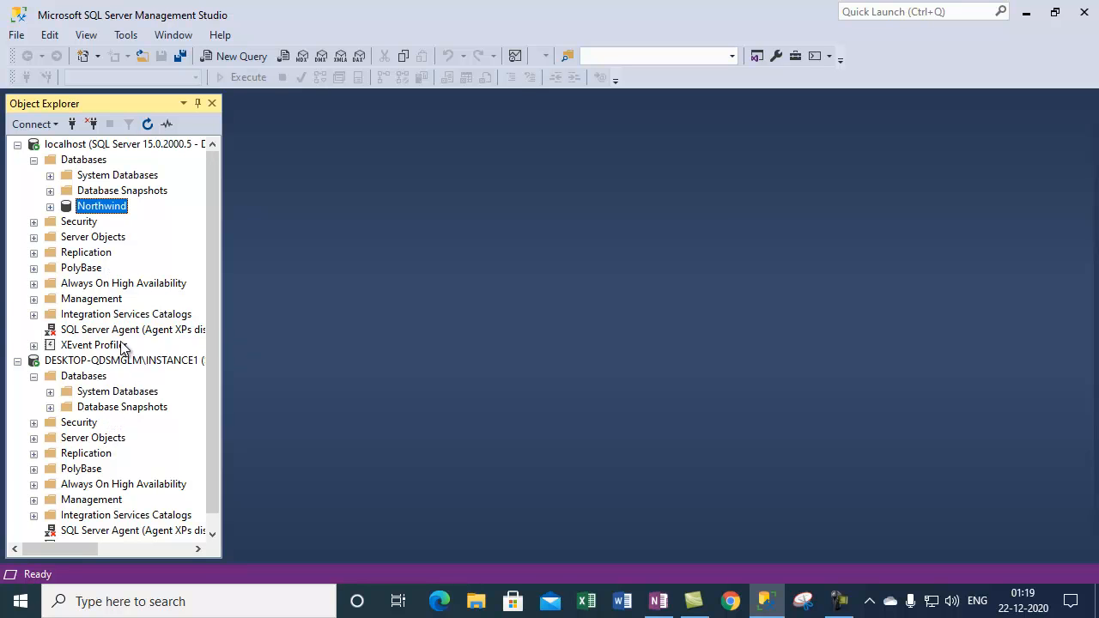
{"action": "left_click", "coordinate": [96, 359]}
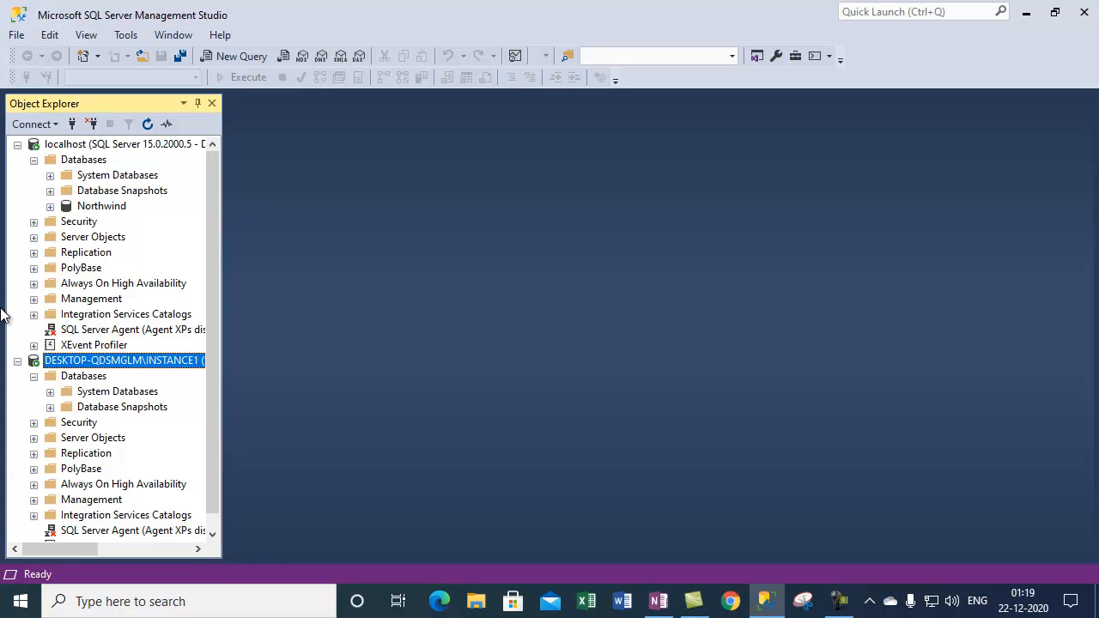
{"action": "left_click", "coordinate": [839, 601]}
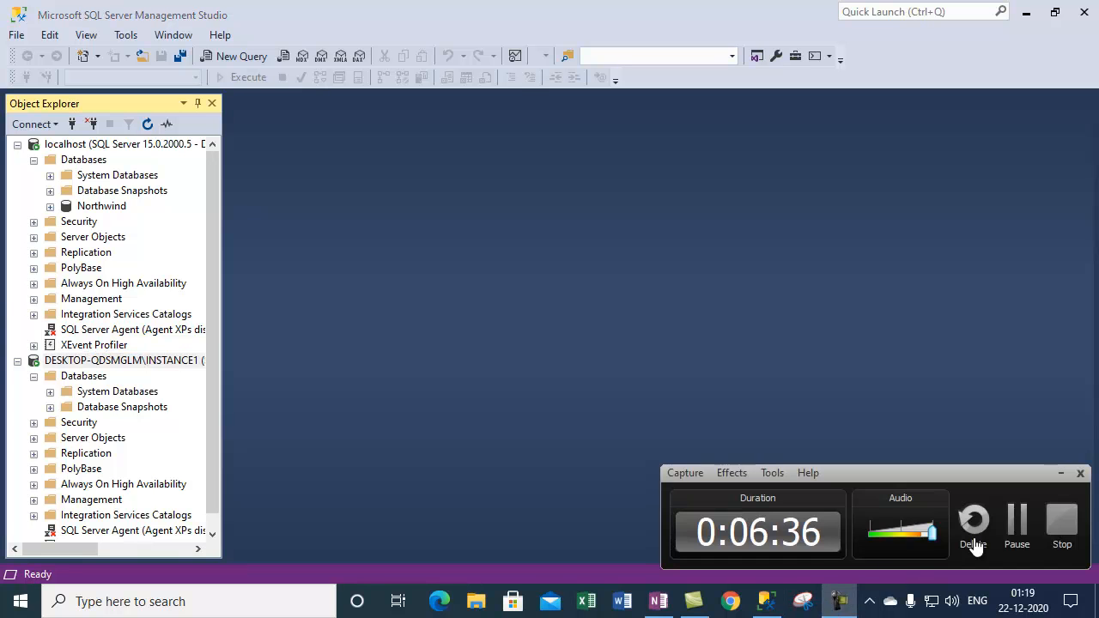
{"action": "left_click", "coordinate": [1018, 523]}
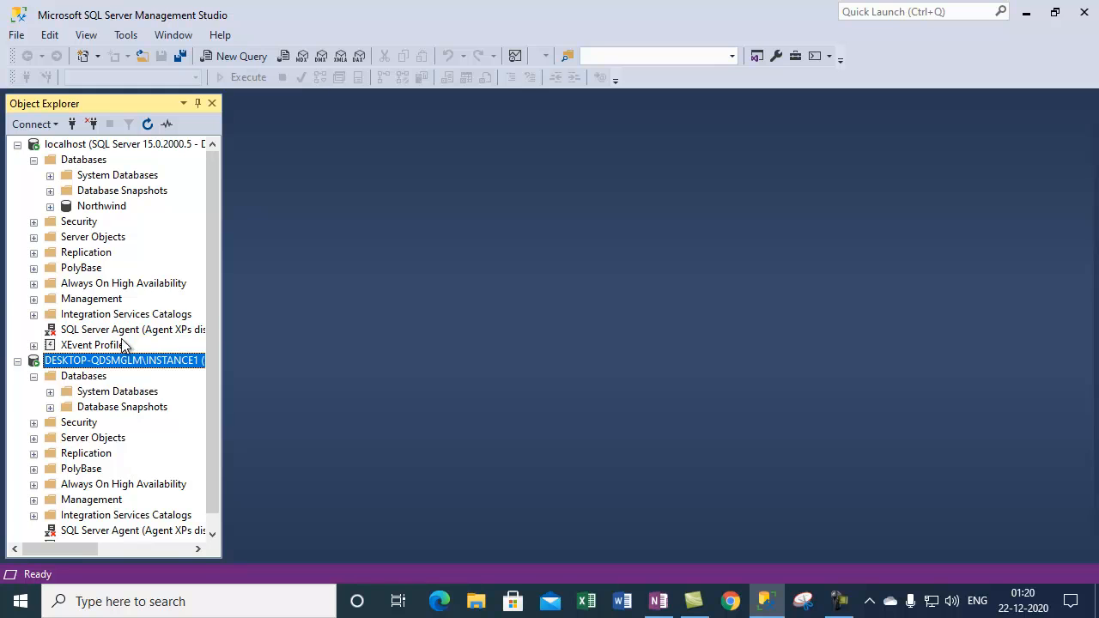
{"action": "left_click", "coordinate": [121, 190]}
Check the database files listed in the properties of localhost's Northwind database again and close them without changes
{"action": "left_click", "coordinate": [89, 207]}
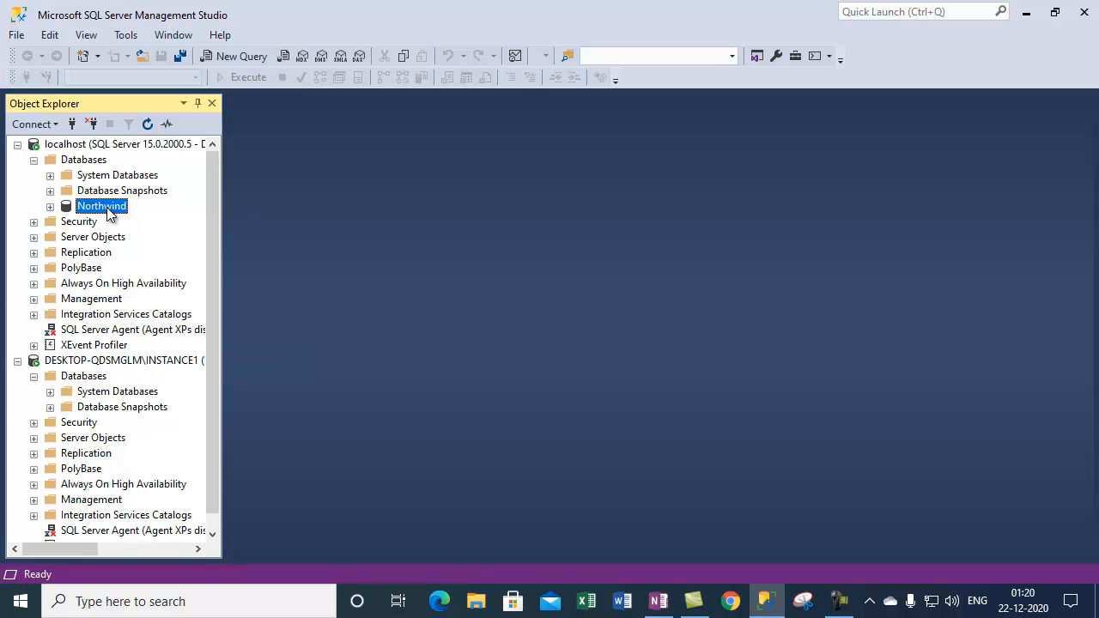
{"action": "right_click", "coordinate": [114, 208]}
{"action": "left_click", "coordinate": [185, 472]}
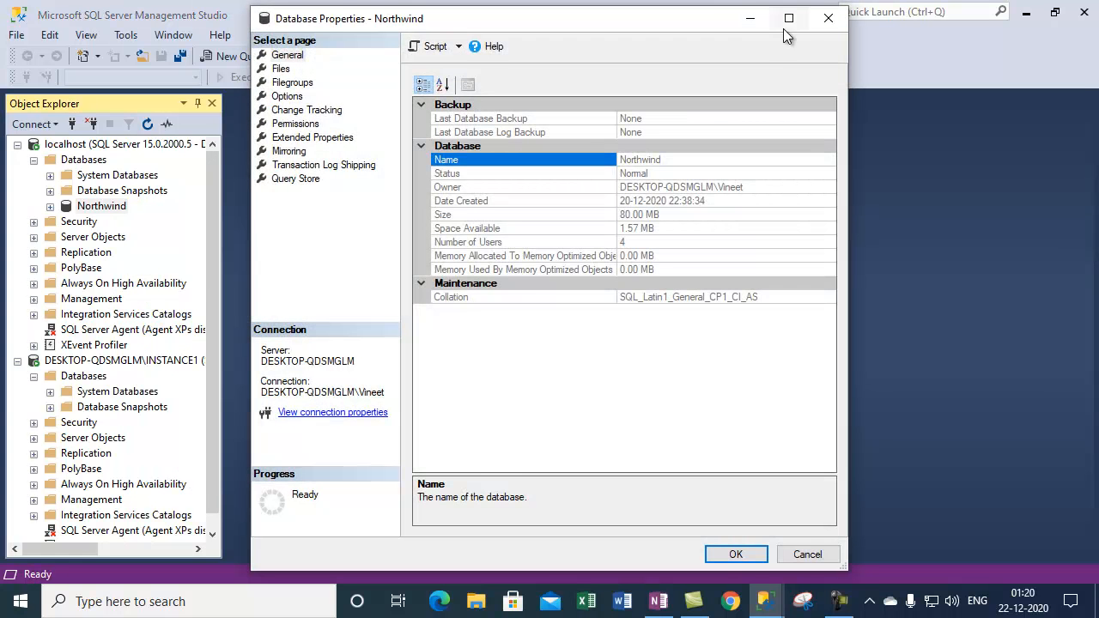
{"action": "left_click", "coordinate": [786, 17]}
{"action": "left_click", "coordinate": [32, 56]}
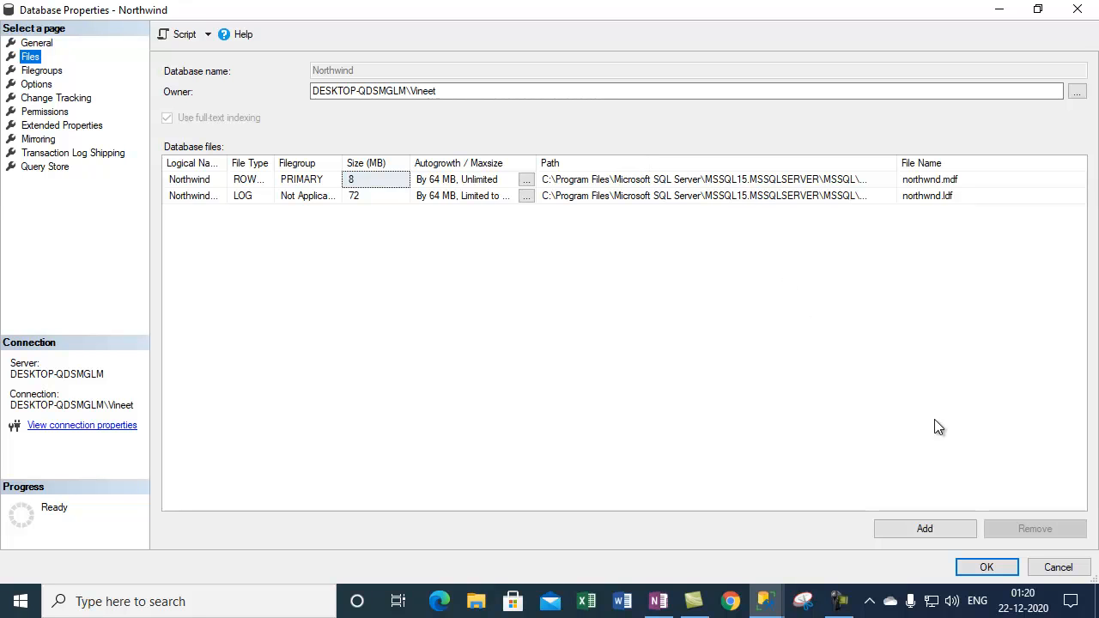
{"action": "left_click", "coordinate": [1063, 570]}
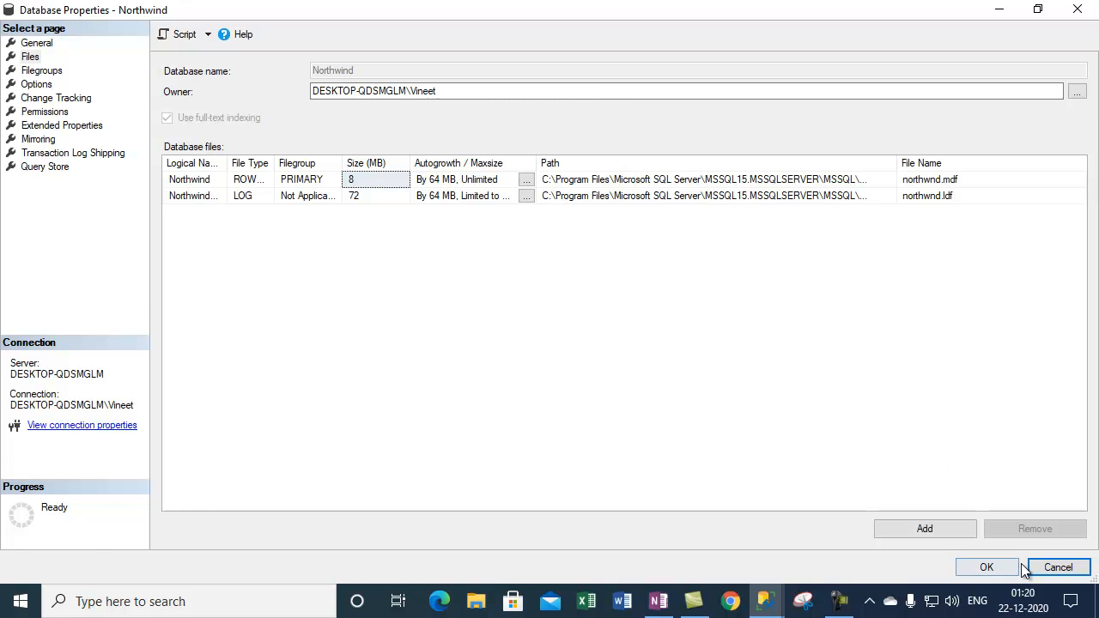
{"action": "left_click", "coordinate": [1057, 567]}
Review the folders and file names of Northwind's data and log files on localhost in maximized database properties, and dismiss them unchanged
{"action": "left_click", "coordinate": [77, 360]}
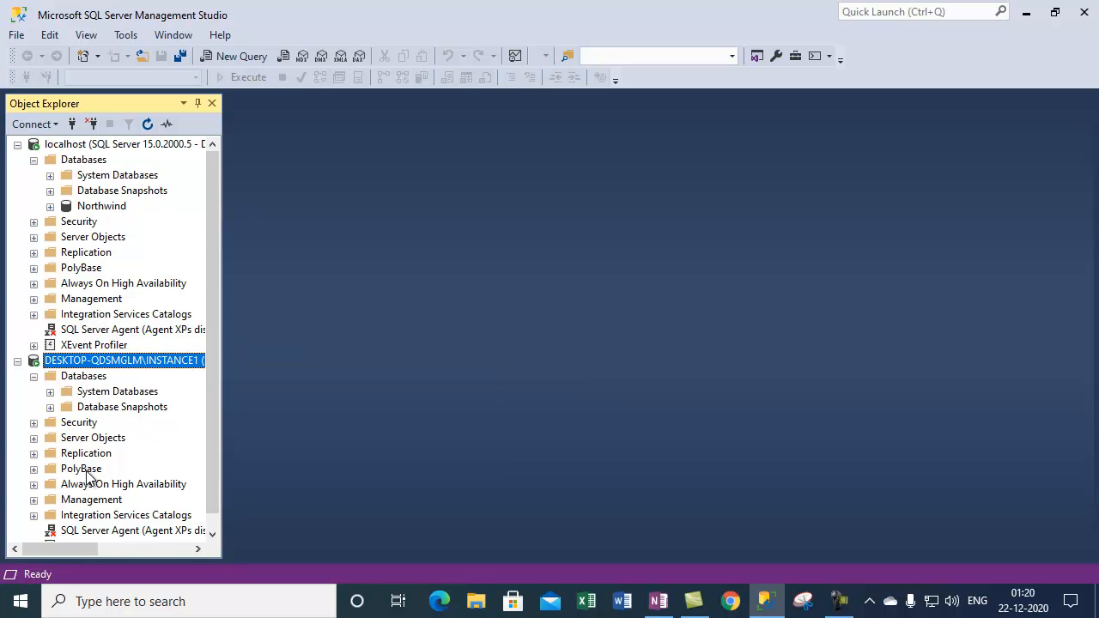
{"action": "right_click", "coordinate": [110, 206]}
{"action": "left_click", "coordinate": [172, 472]}
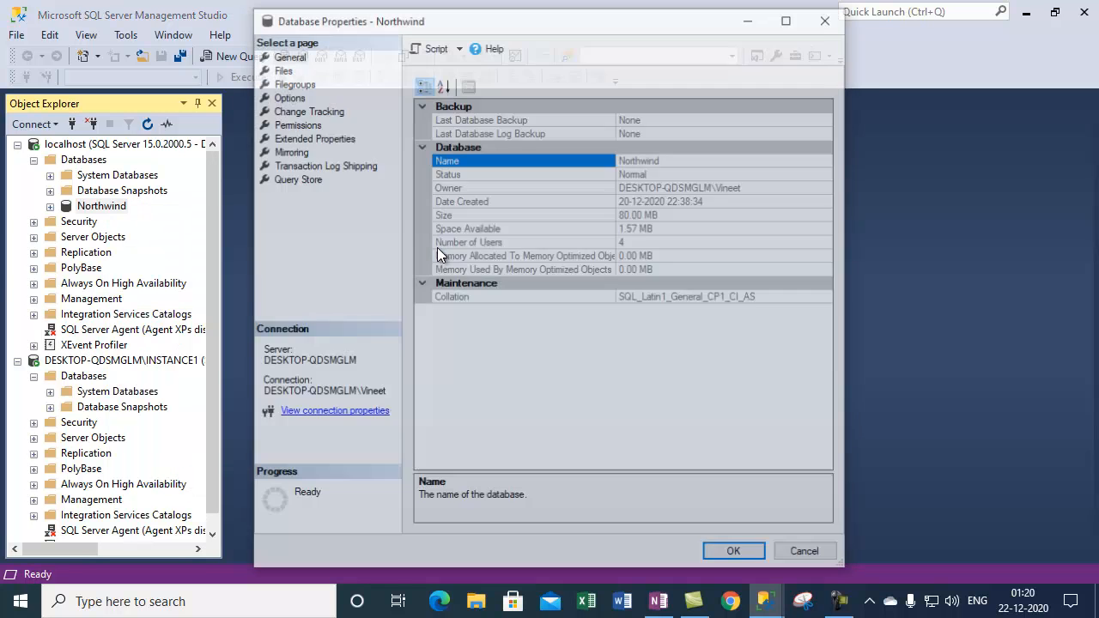
{"action": "left_click", "coordinate": [270, 69]}
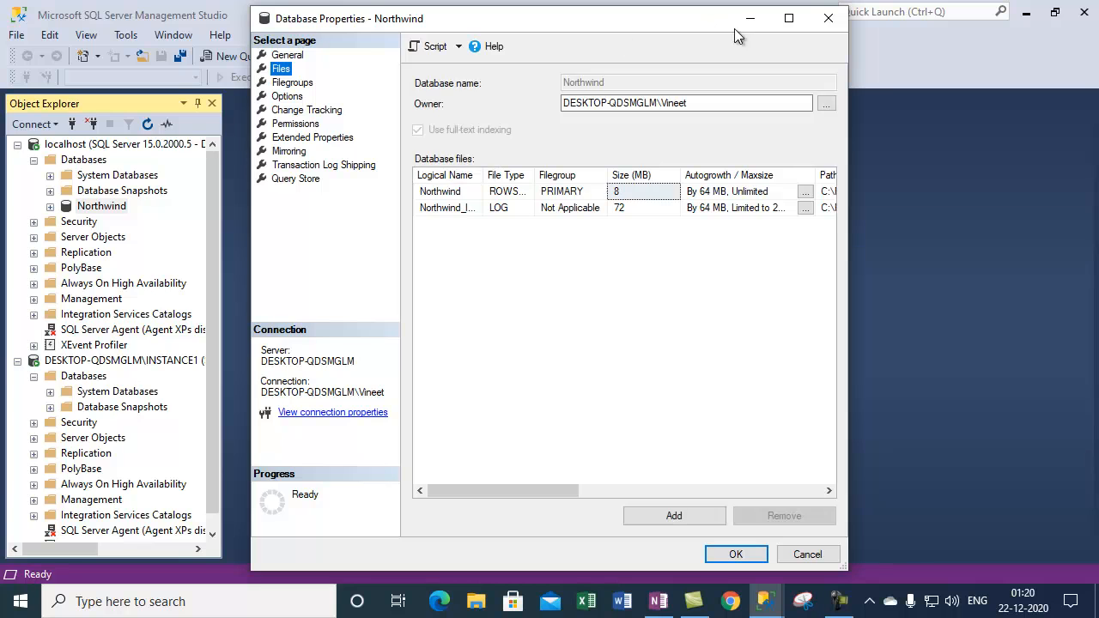
{"action": "left_click", "coordinate": [788, 18]}
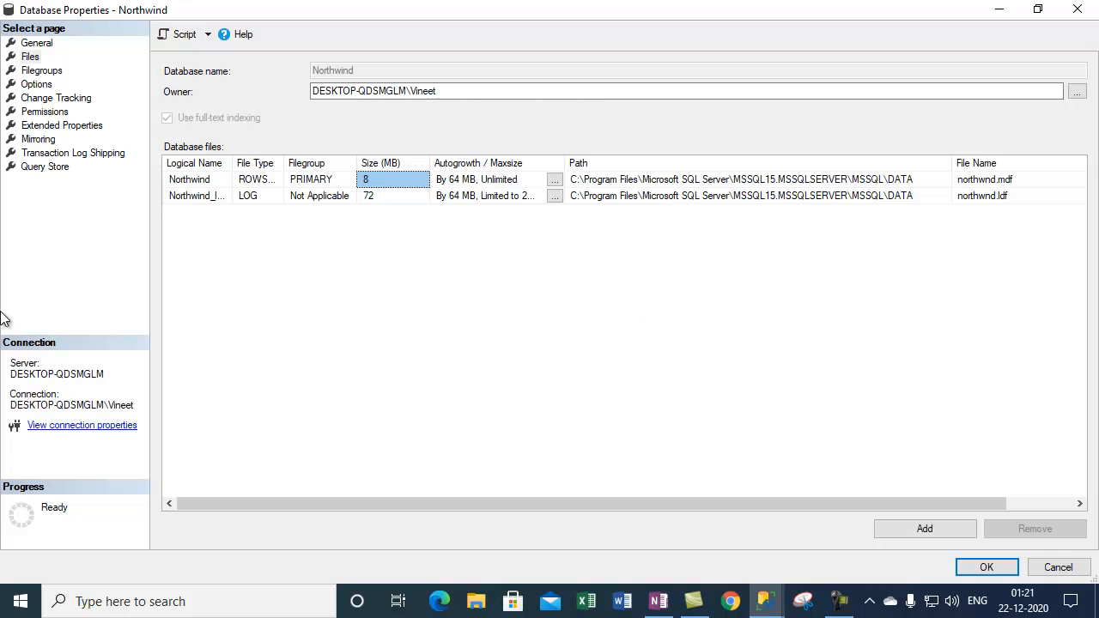
{"action": "left_click", "coordinate": [1052, 569]}
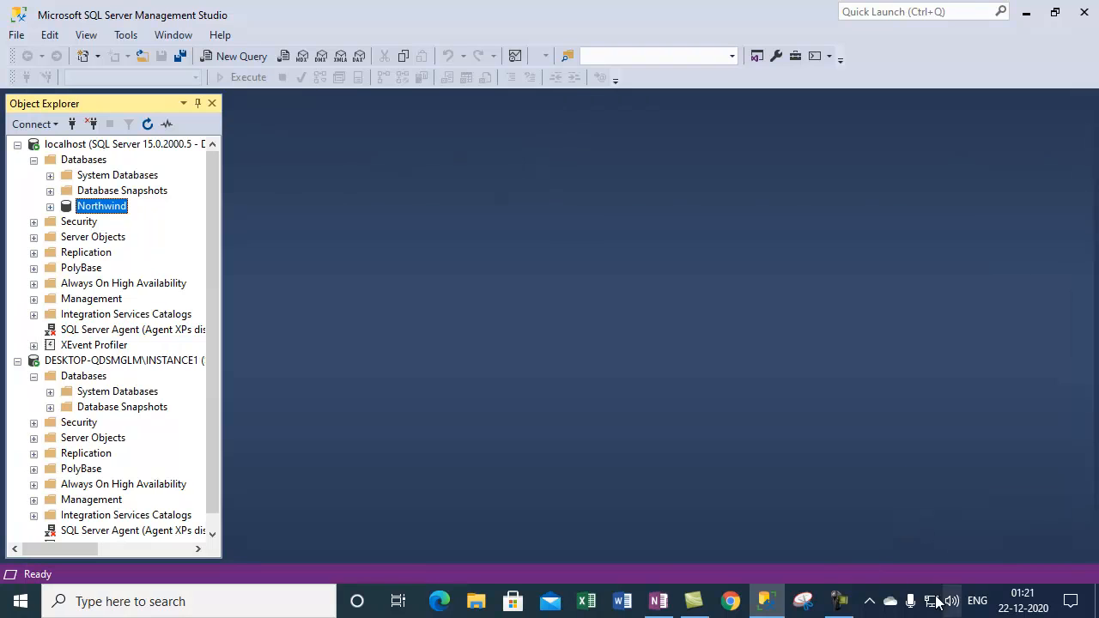
{"action": "left_click", "coordinate": [839, 602]}
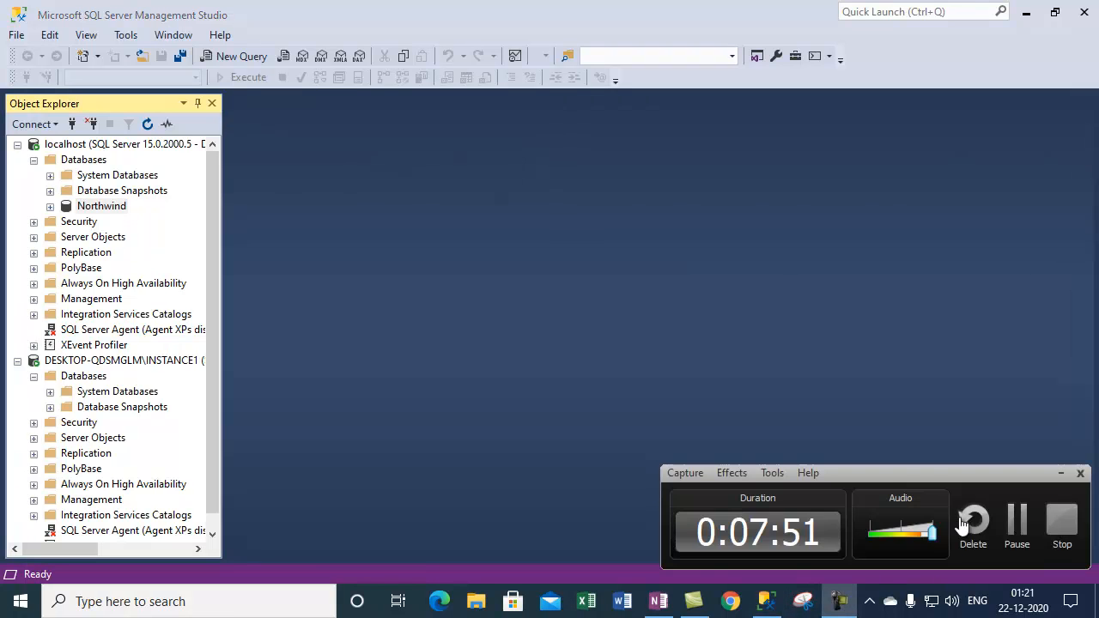
{"action": "left_click", "coordinate": [1019, 526]}
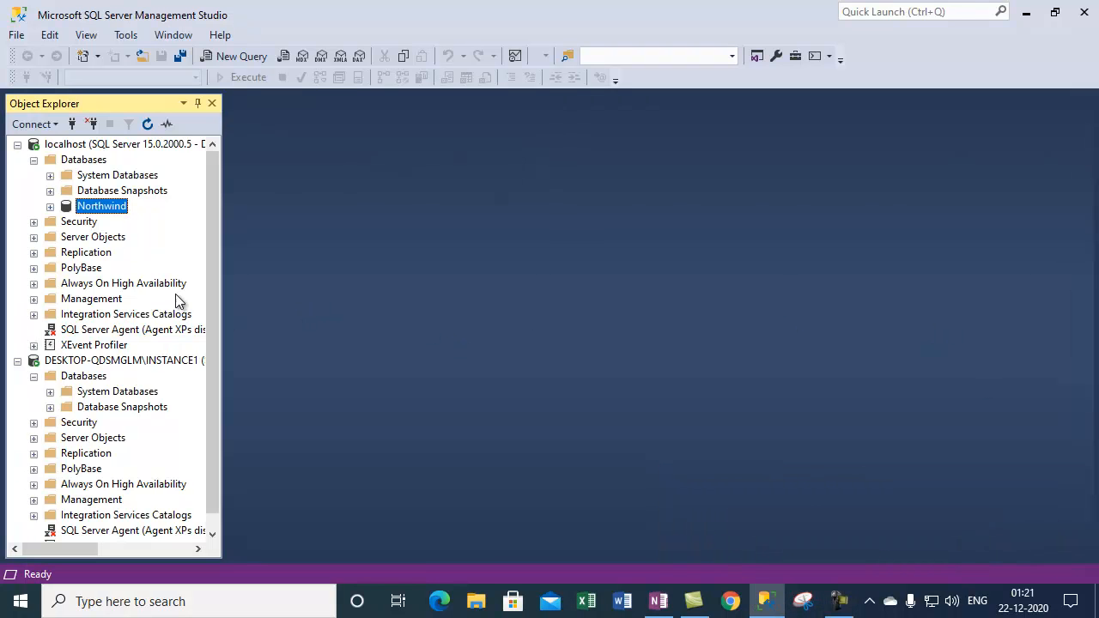
{"action": "left_click", "coordinate": [78, 364]}
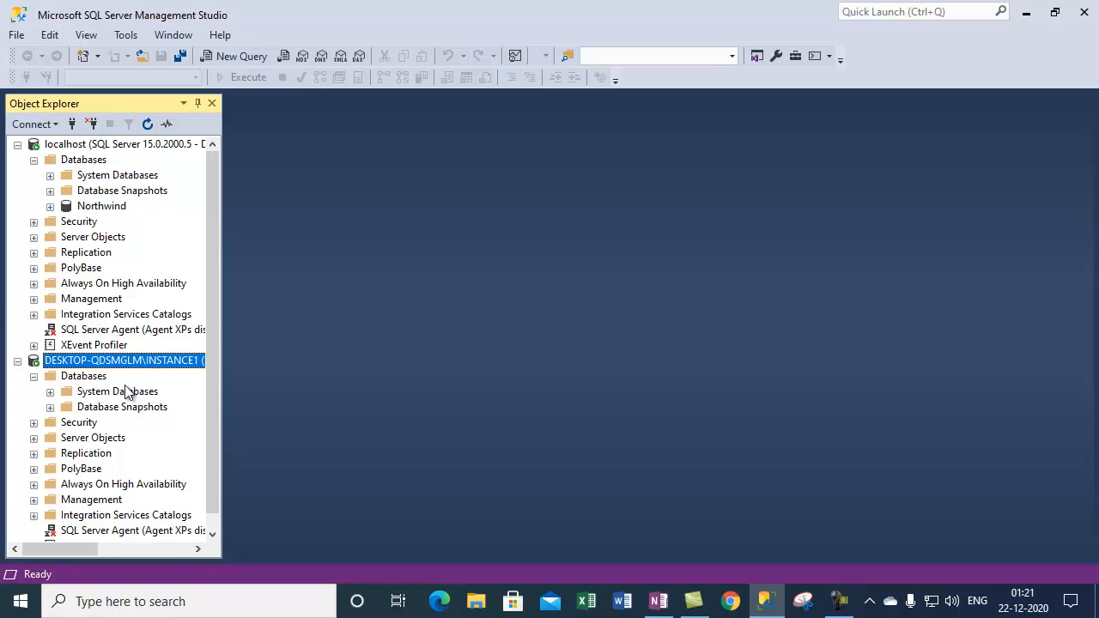
{"action": "left_click", "coordinate": [97, 208]}
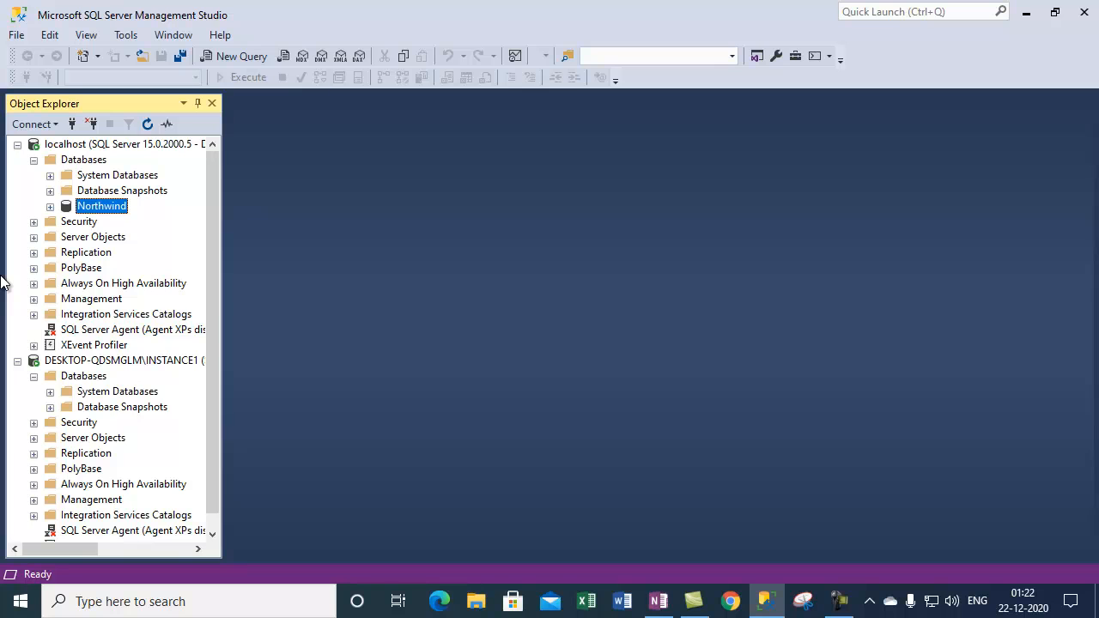
{"action": "left_click", "coordinate": [120, 409]}
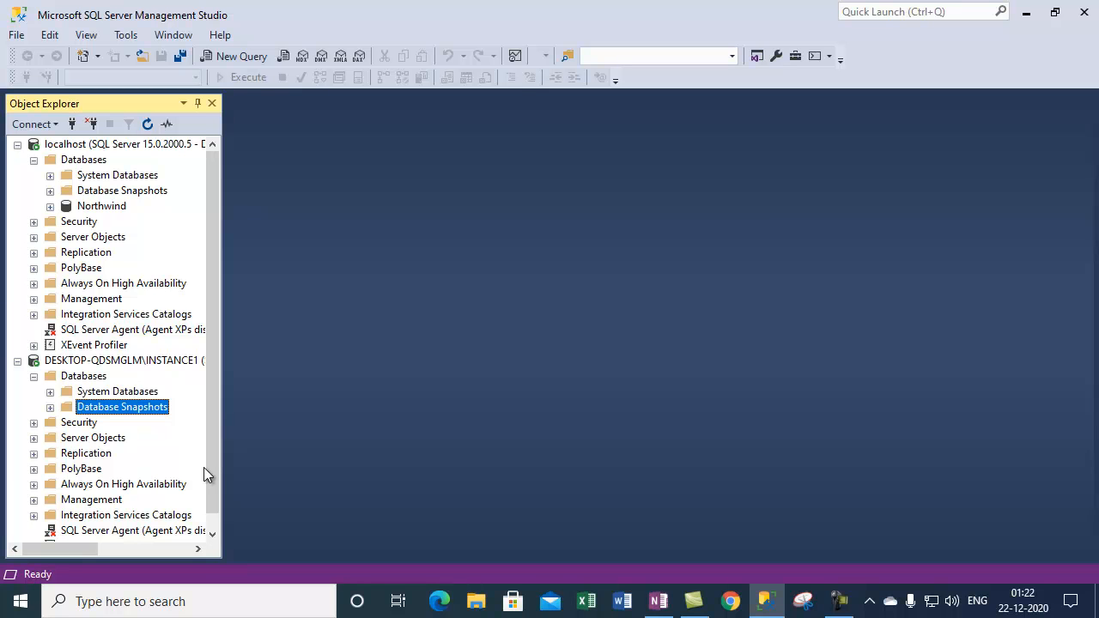
{"action": "left_click", "coordinate": [850, 607]}
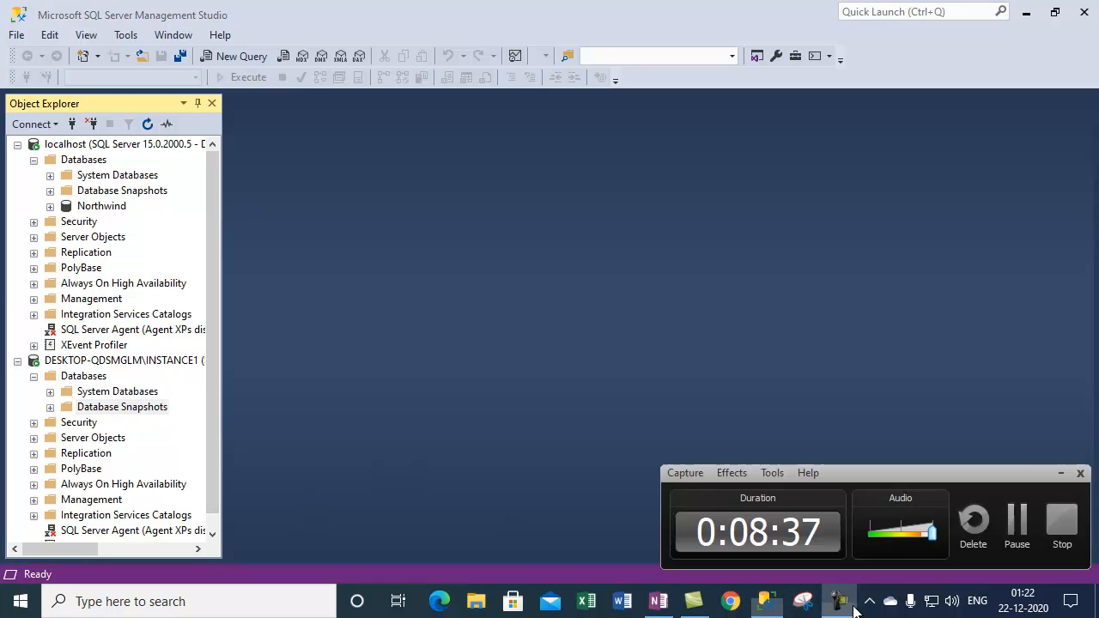
{"action": "left_click", "coordinate": [1016, 527]}
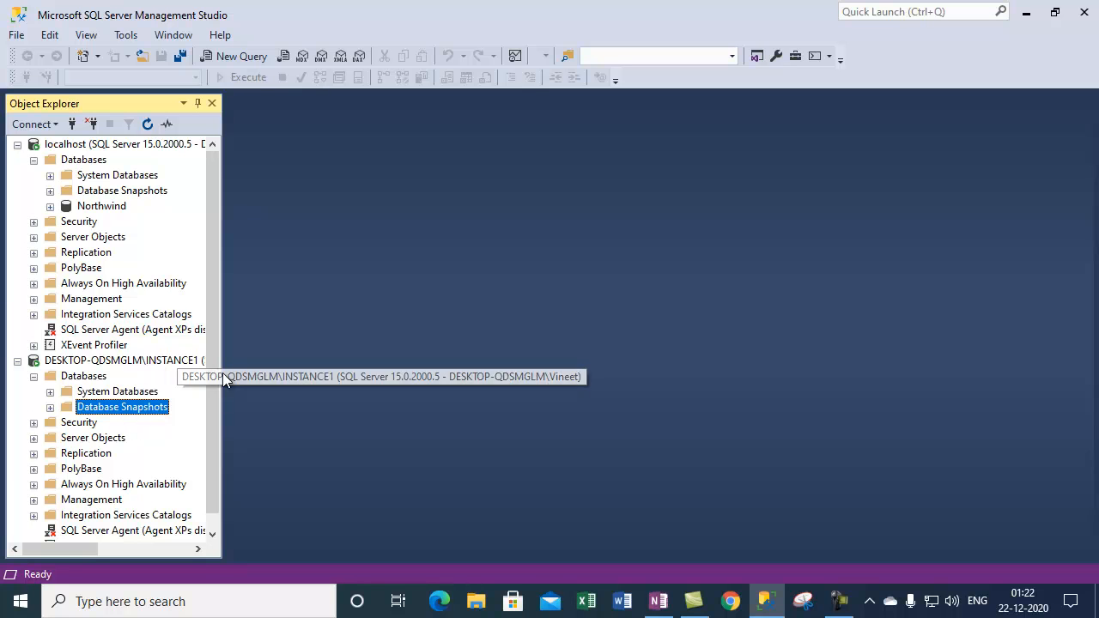
{"action": "left_click", "coordinate": [107, 207]}
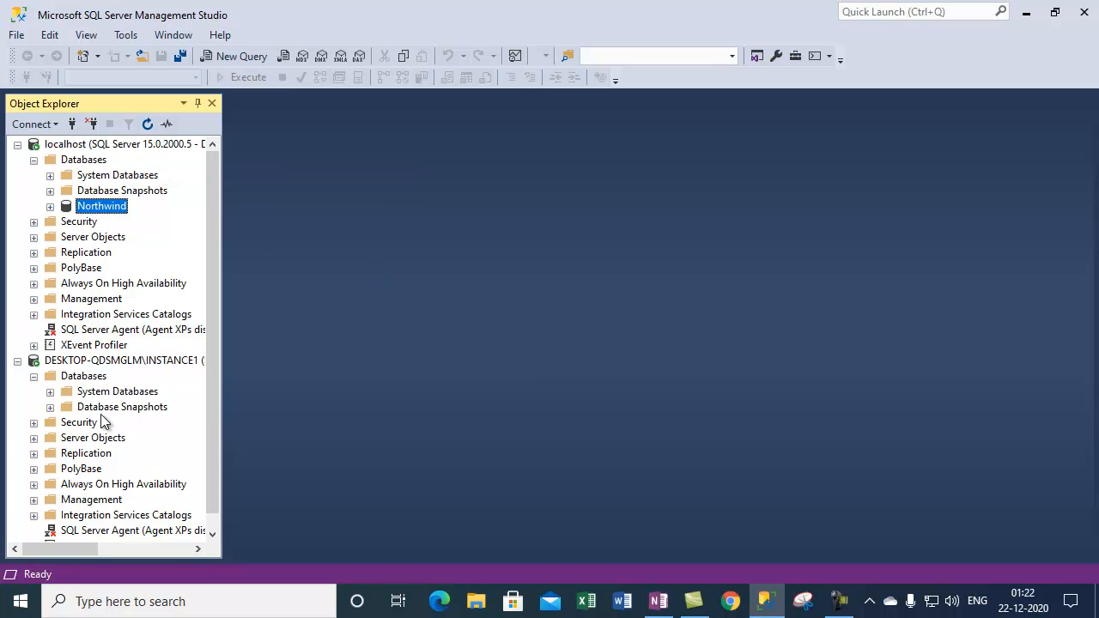
{"action": "left_click", "coordinate": [134, 363]}
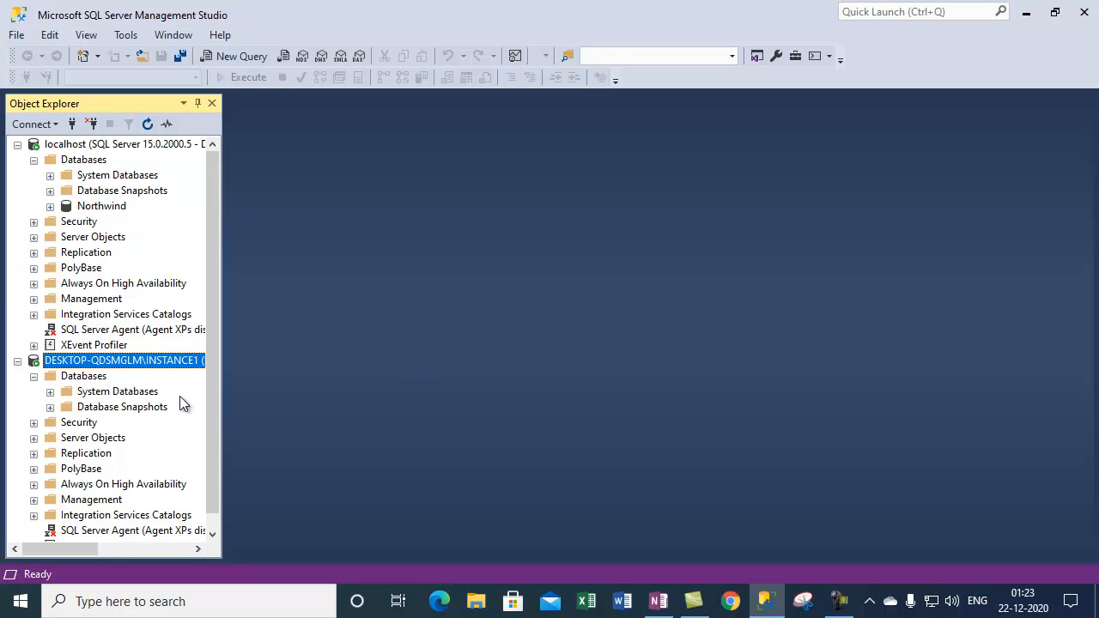
{"action": "left_click", "coordinate": [146, 409]}
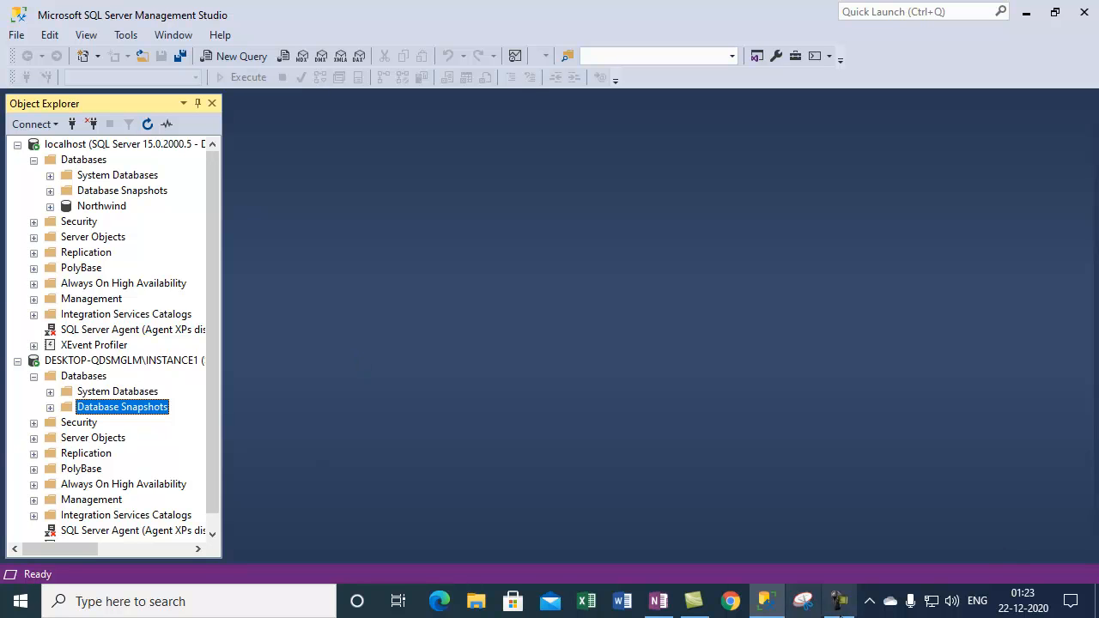
{"action": "left_click", "coordinate": [839, 601]}
{"action": "left_click", "coordinate": [1013, 524]}
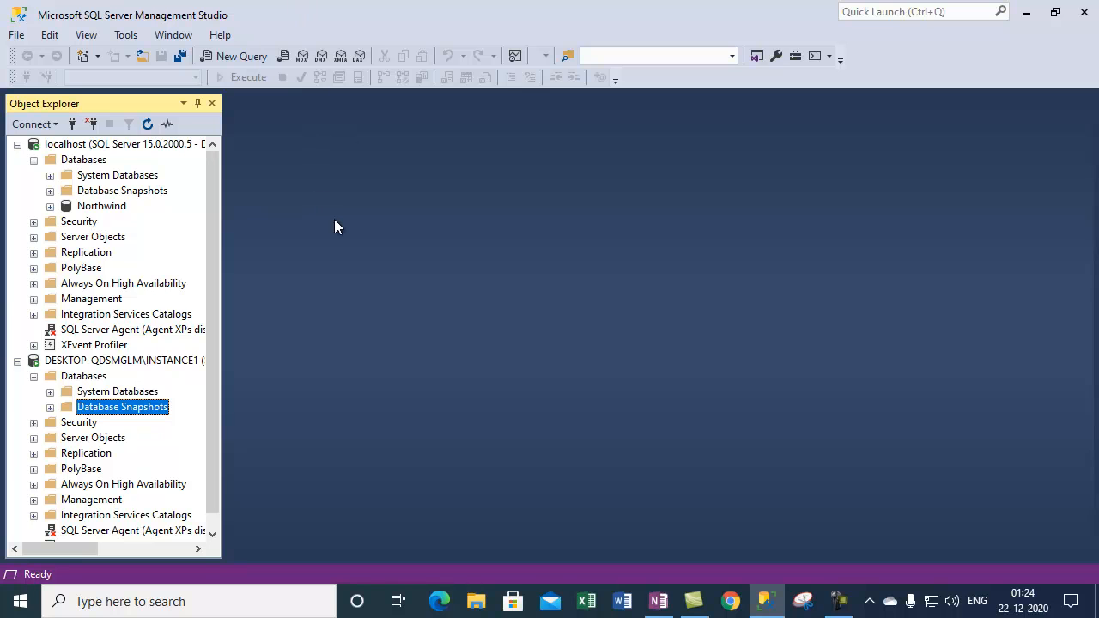
Start a backup of localhost's Northwind database with the Full backup type and the whole database as the component
{"action": "right_click", "coordinate": [105, 213]}
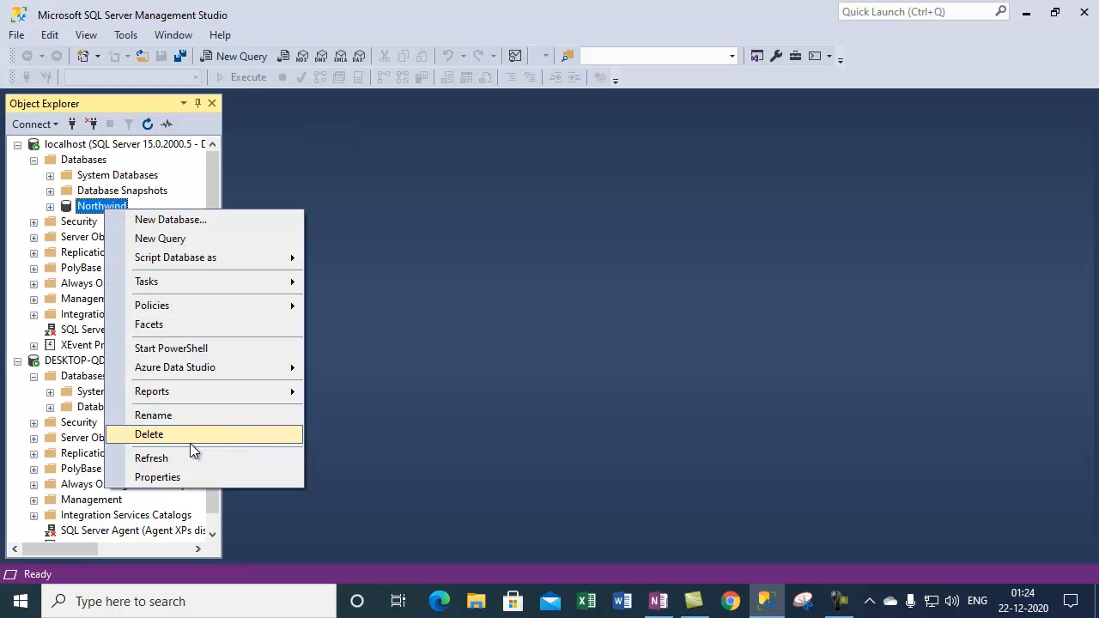
{"action": "mouse_move", "coordinate": [183, 285]}
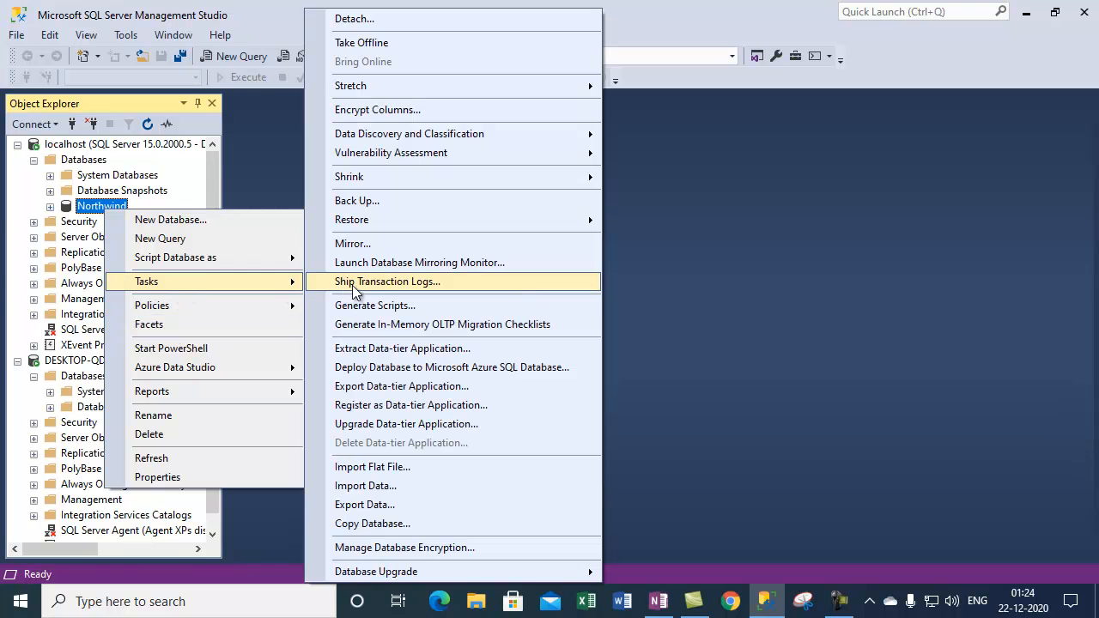
{"action": "left_click", "coordinate": [375, 204]}
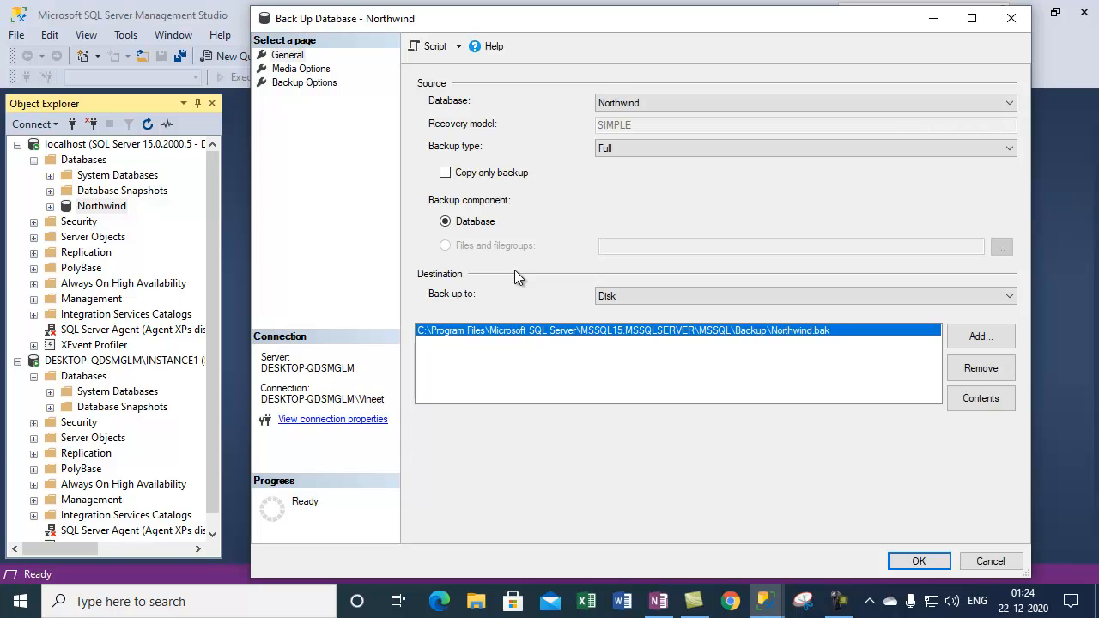
{"action": "left_click", "coordinate": [289, 55]}
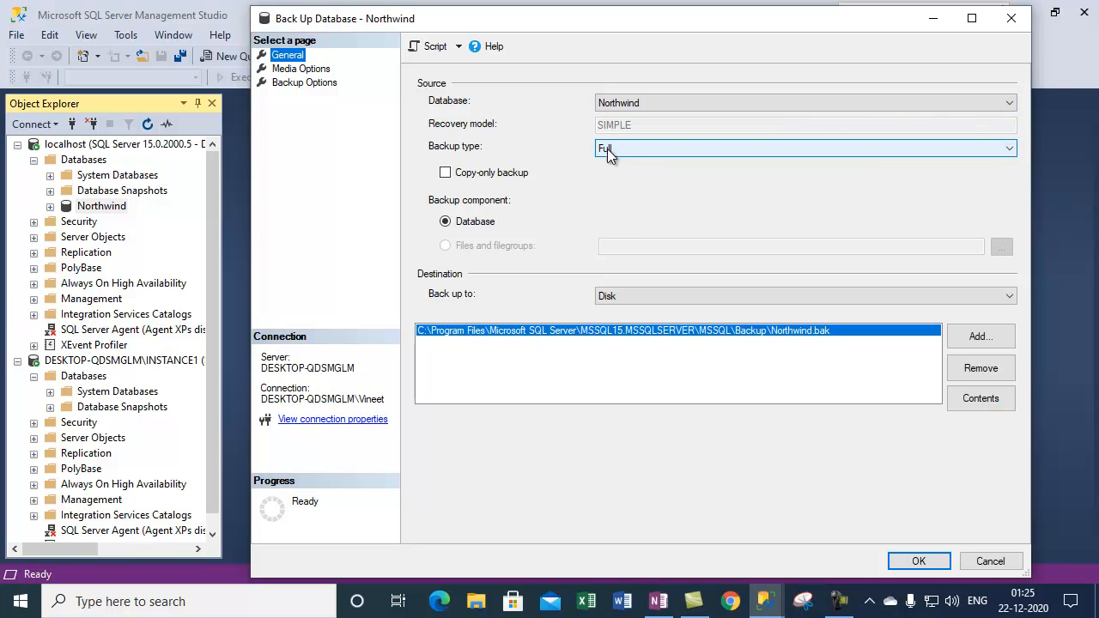
{"action": "left_click", "coordinate": [638, 150]}
{"action": "left_click", "coordinate": [511, 96]}
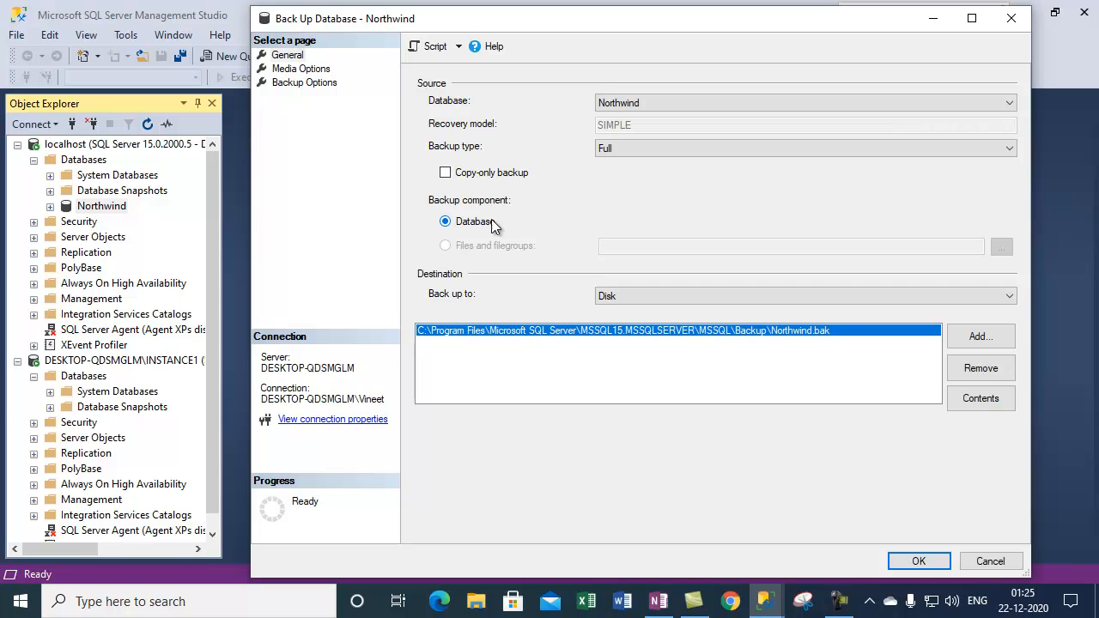
Choose Disk as the destination and run the backup to Northwind.bak in the MSSQL15.MSSQLSERVER Backup folder
{"action": "left_click", "coordinate": [642, 301]}
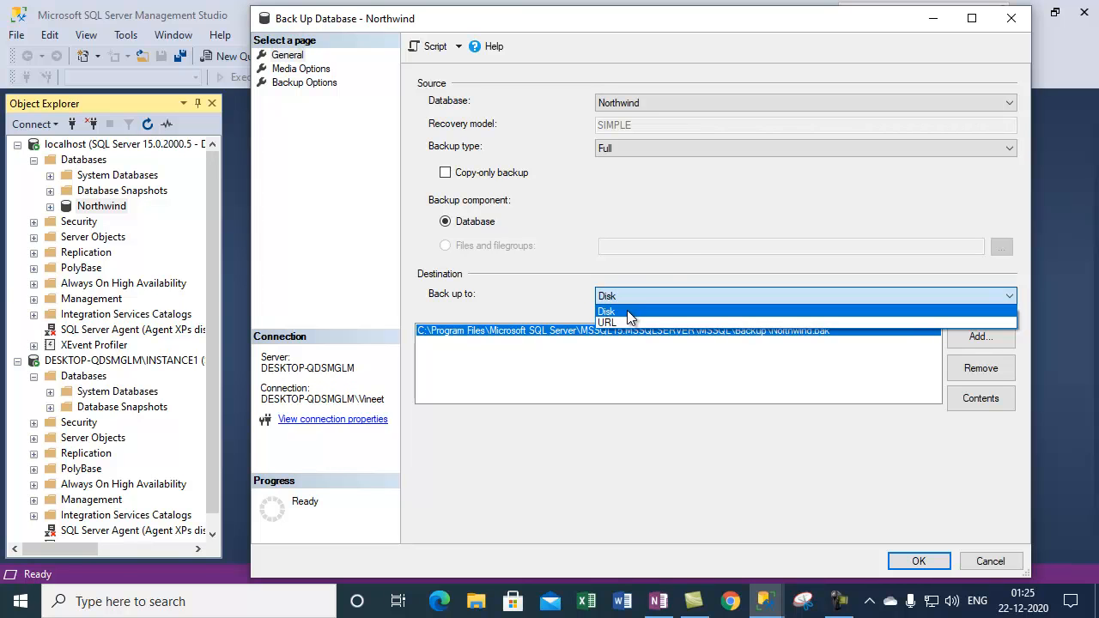
{"action": "left_click", "coordinate": [628, 312]}
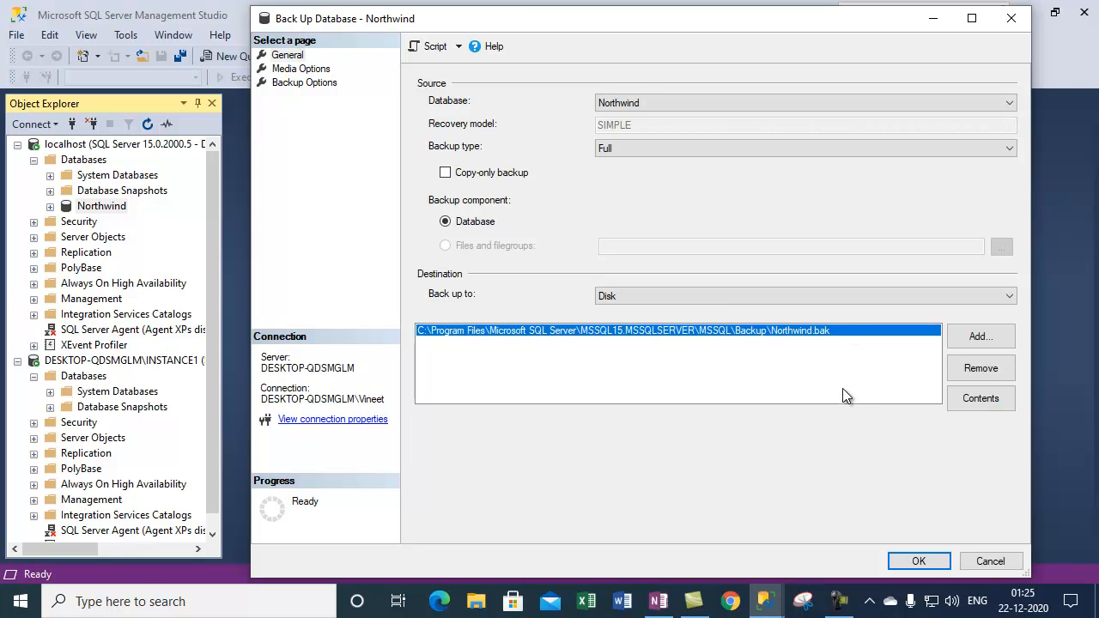
{"action": "left_click", "coordinate": [917, 562]}
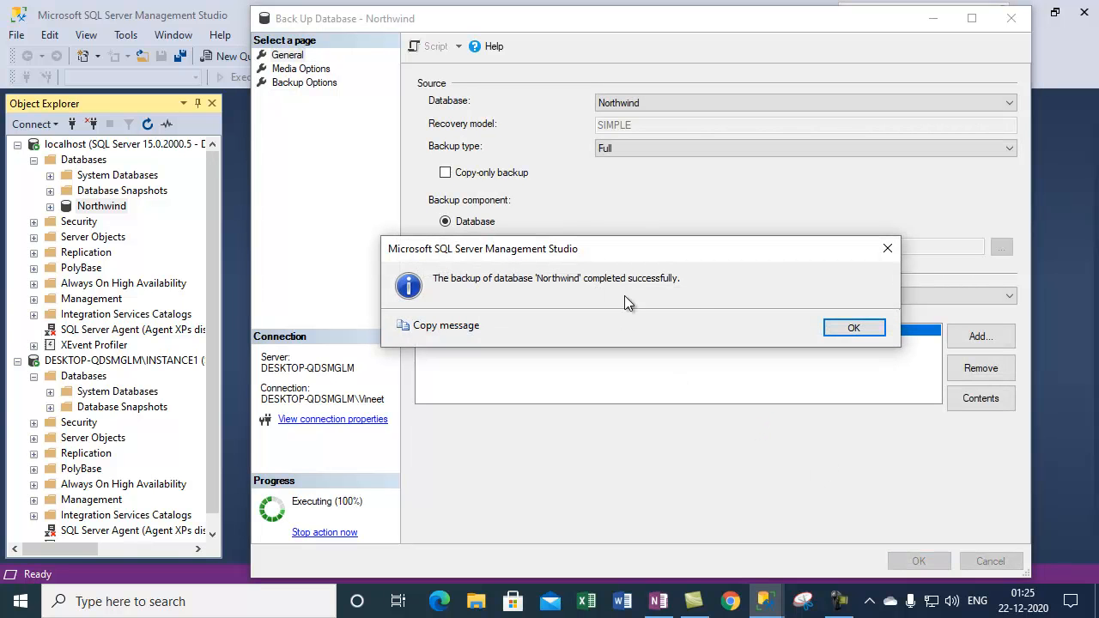
{"action": "left_click", "coordinate": [850, 331]}
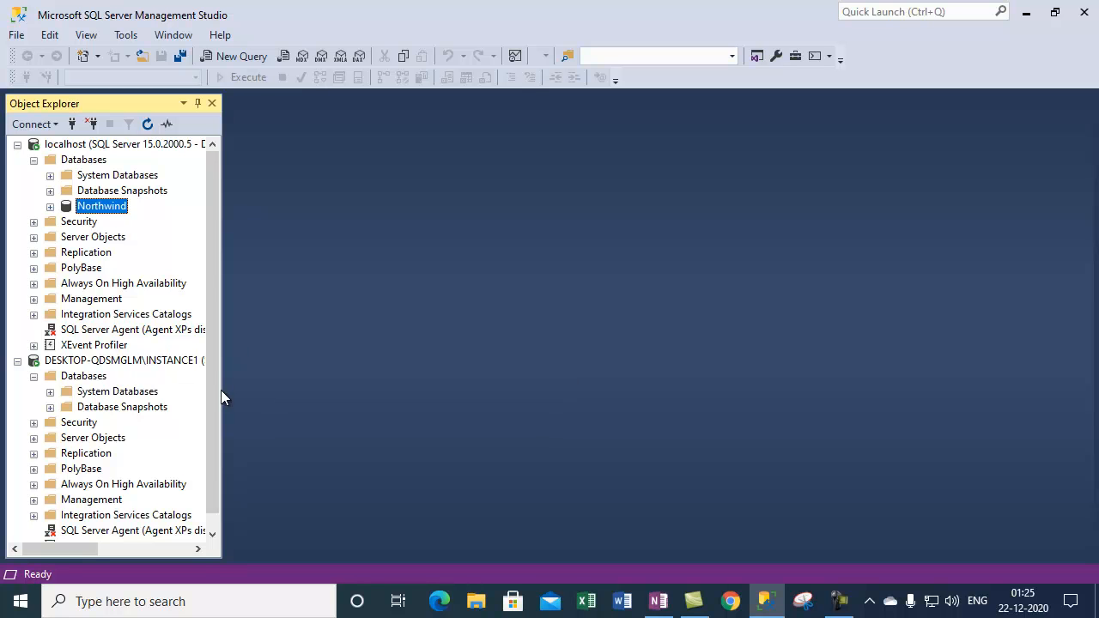
{"action": "left_click_drag", "start_coordinate": [217, 390], "coordinate": [216, 425]}
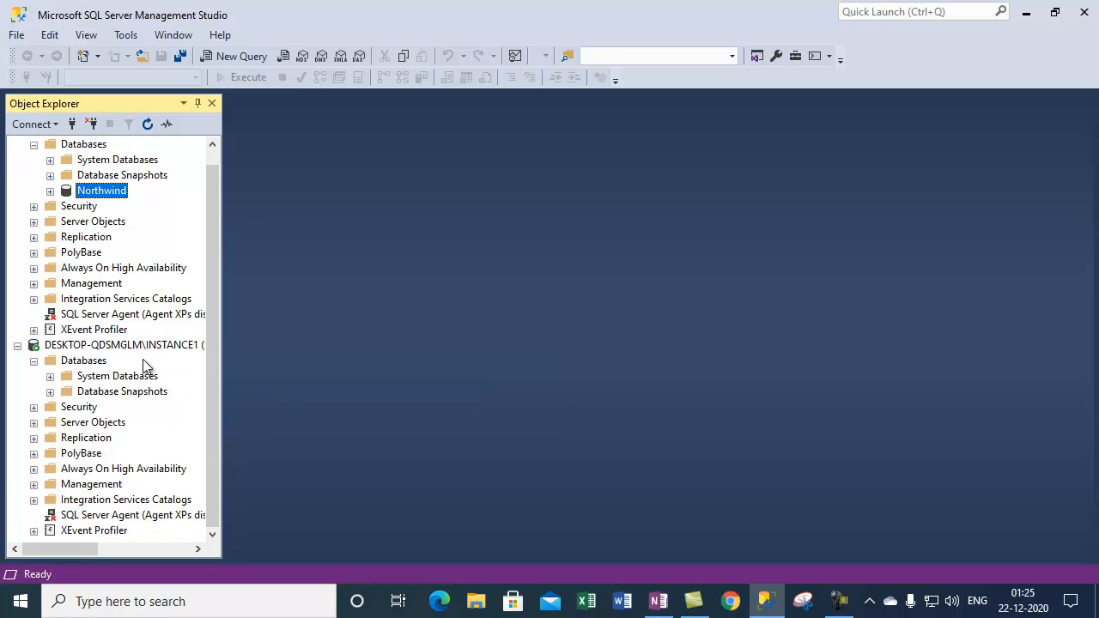
{"action": "right_click", "coordinate": [93, 362]}
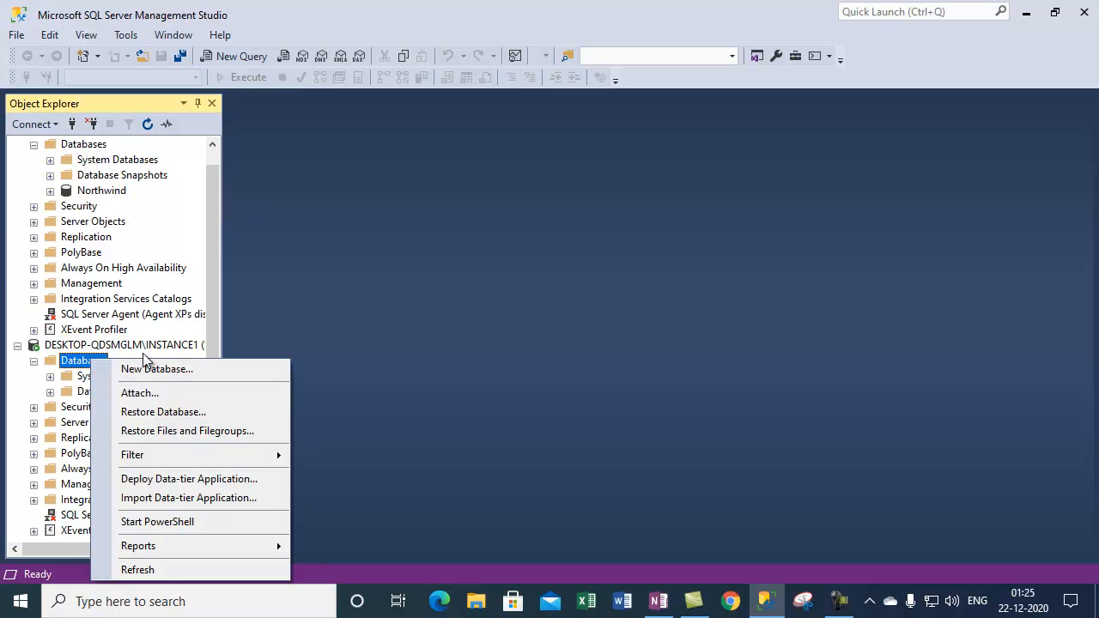
{"action": "mouse_move", "coordinate": [205, 454]}
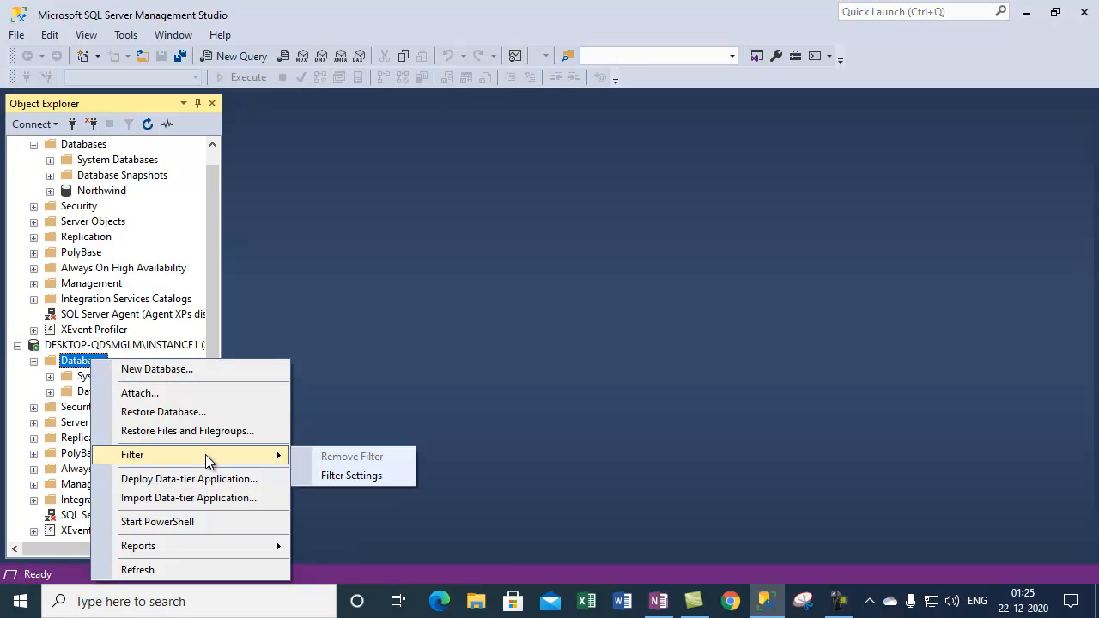
{"action": "left_click", "coordinate": [79, 348]}
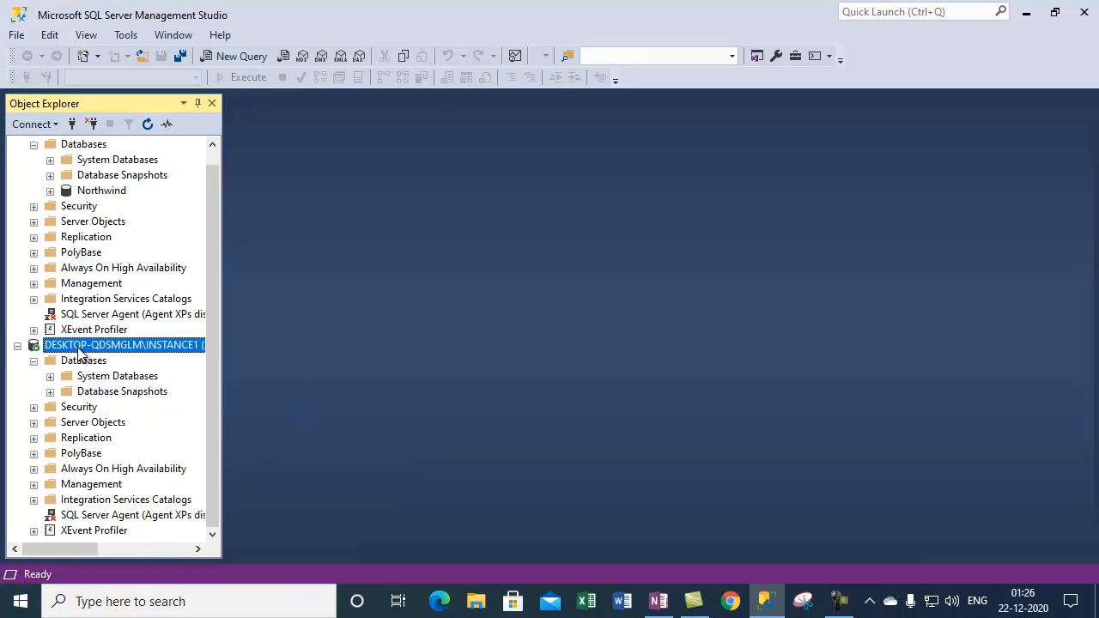
{"action": "right_click", "coordinate": [79, 352]}
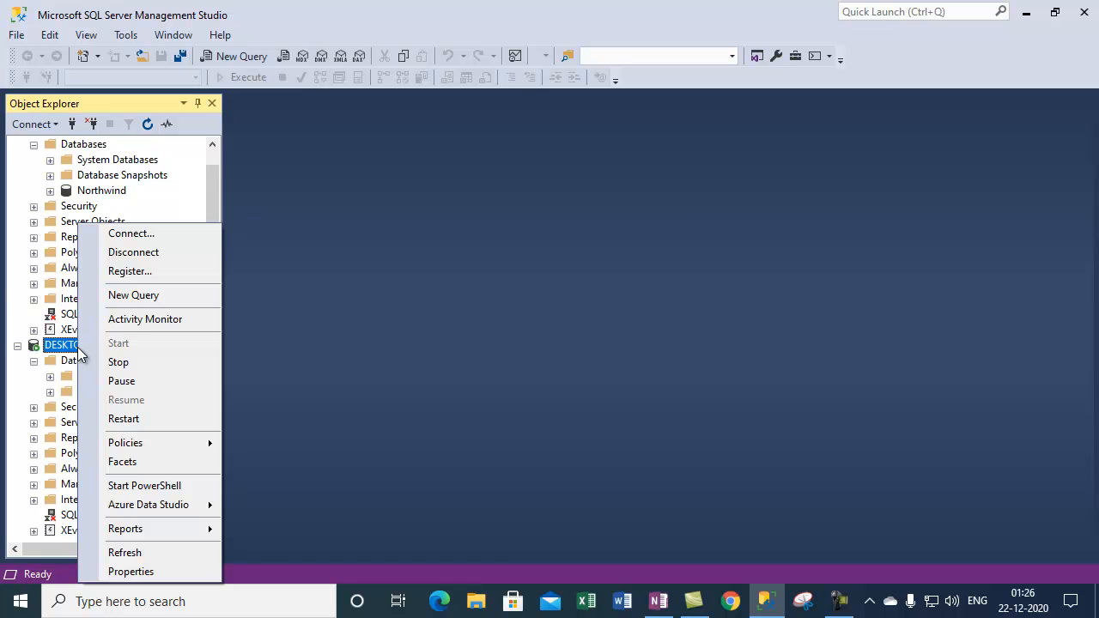
{"action": "left_click", "coordinate": [67, 367]}
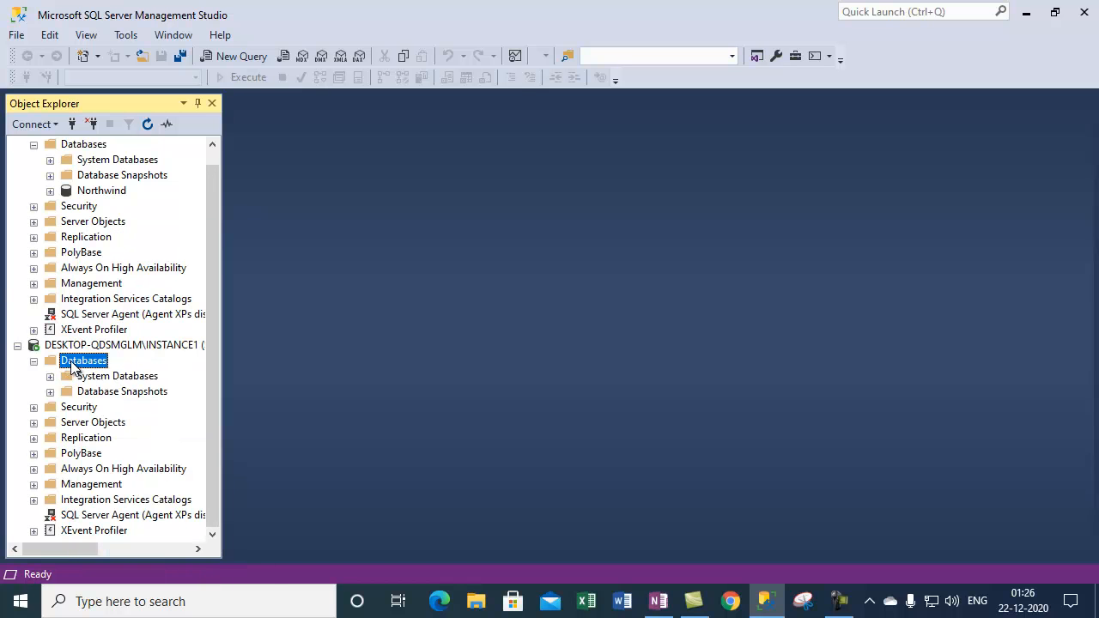
{"action": "right_click", "coordinate": [73, 366]}
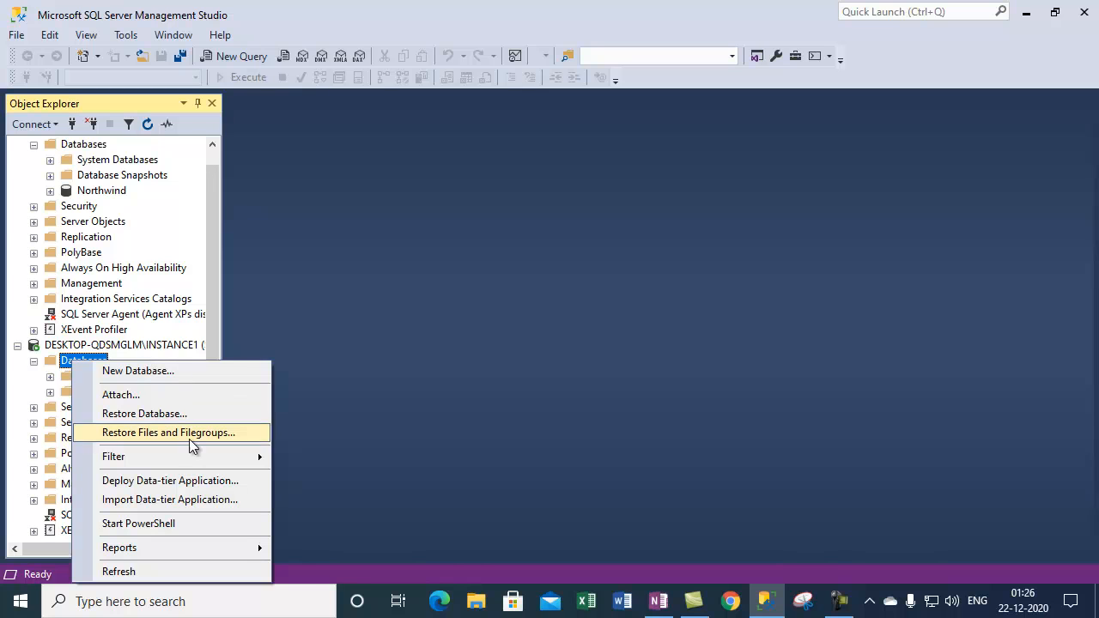
{"action": "mouse_move", "coordinate": [184, 458]}
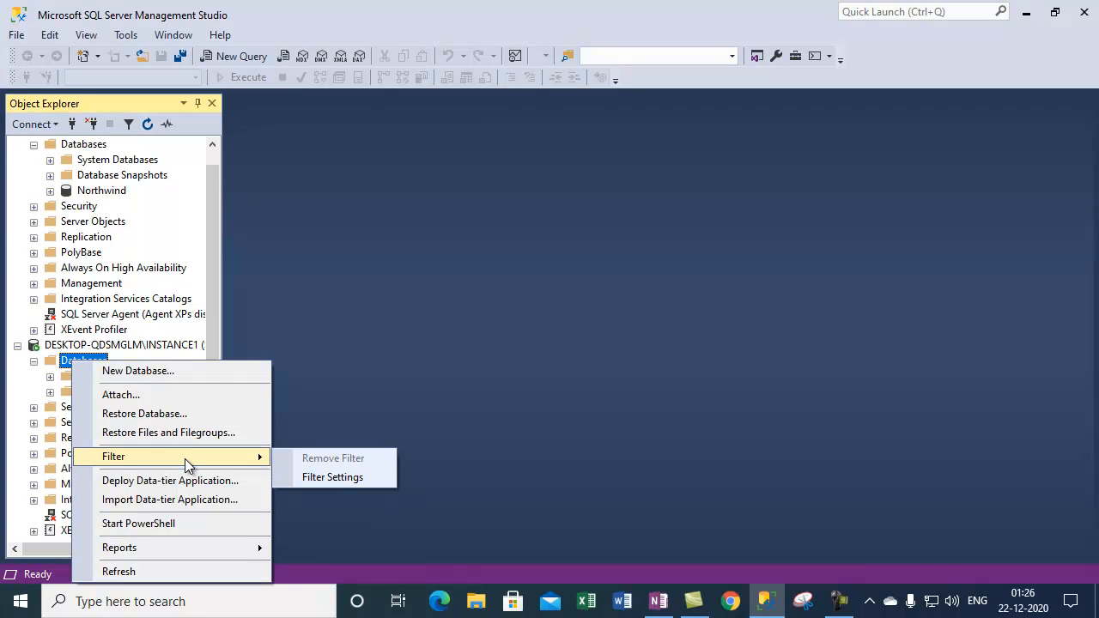
{"action": "mouse_move", "coordinate": [198, 550]}
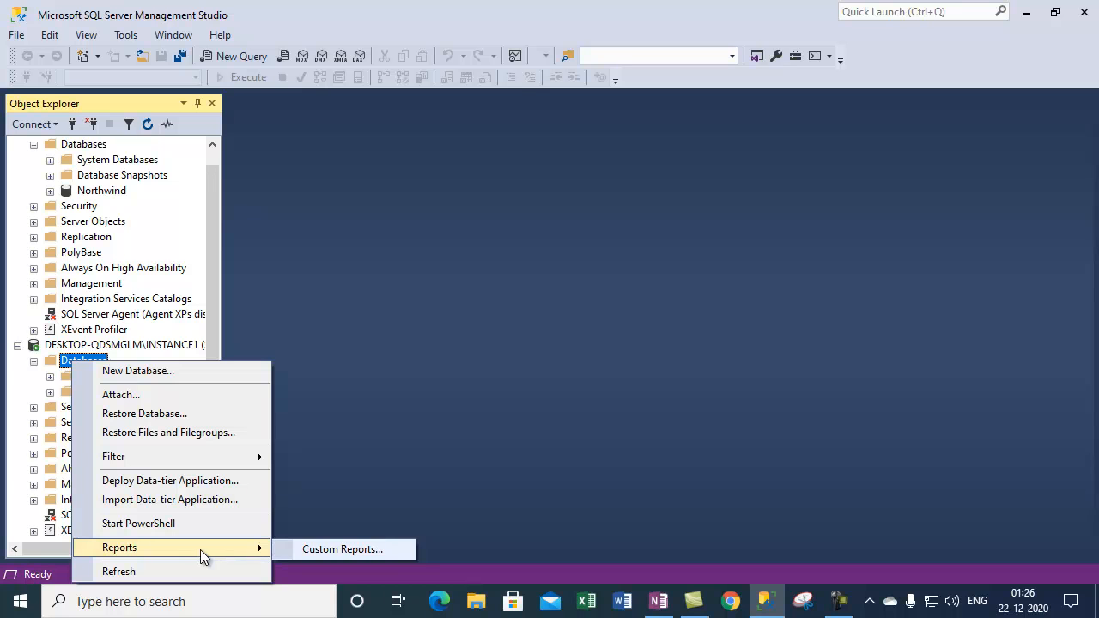
{"action": "left_click", "coordinate": [424, 368]}
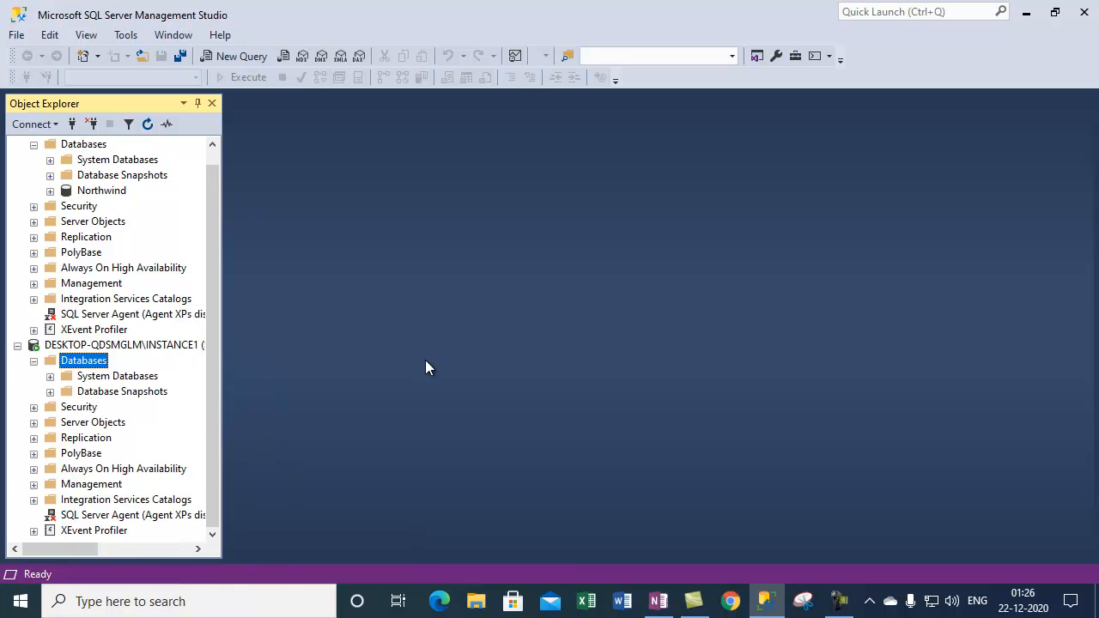
Start a database restore on INSTANCE1 with Device as the source and File as the backup media type
{"action": "right_click", "coordinate": [83, 369]}
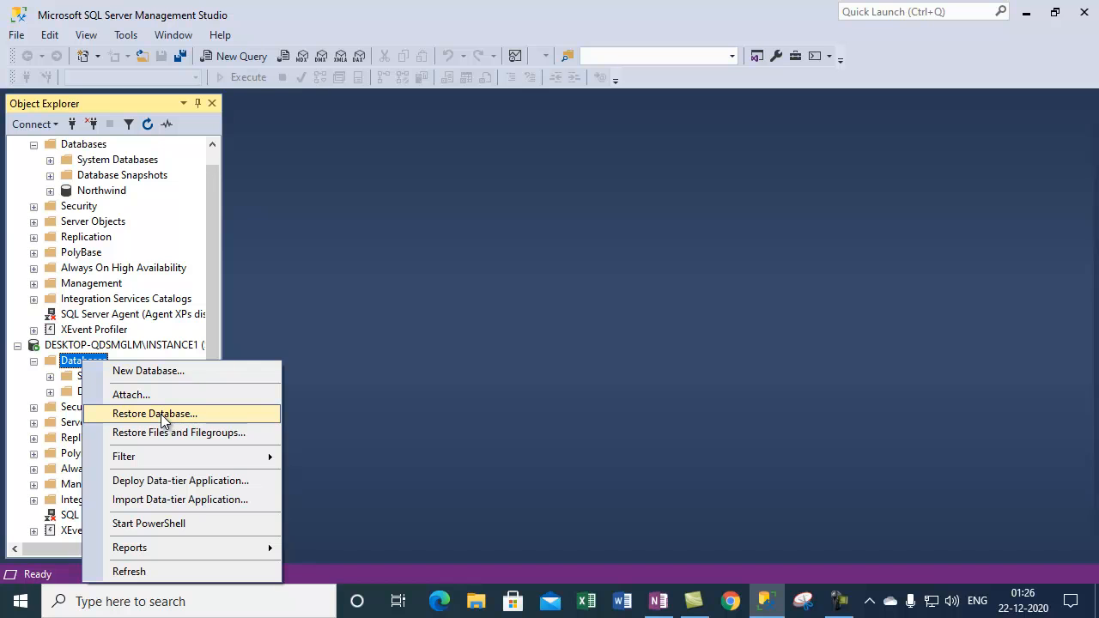
{"action": "left_click", "coordinate": [162, 416]}
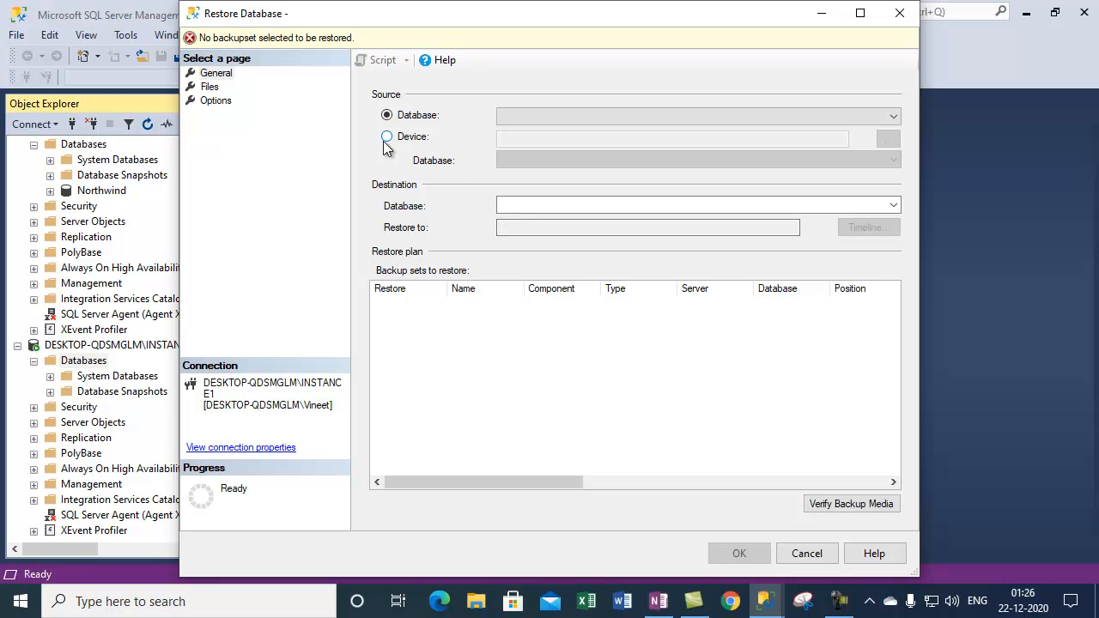
{"action": "left_click", "coordinate": [894, 115]}
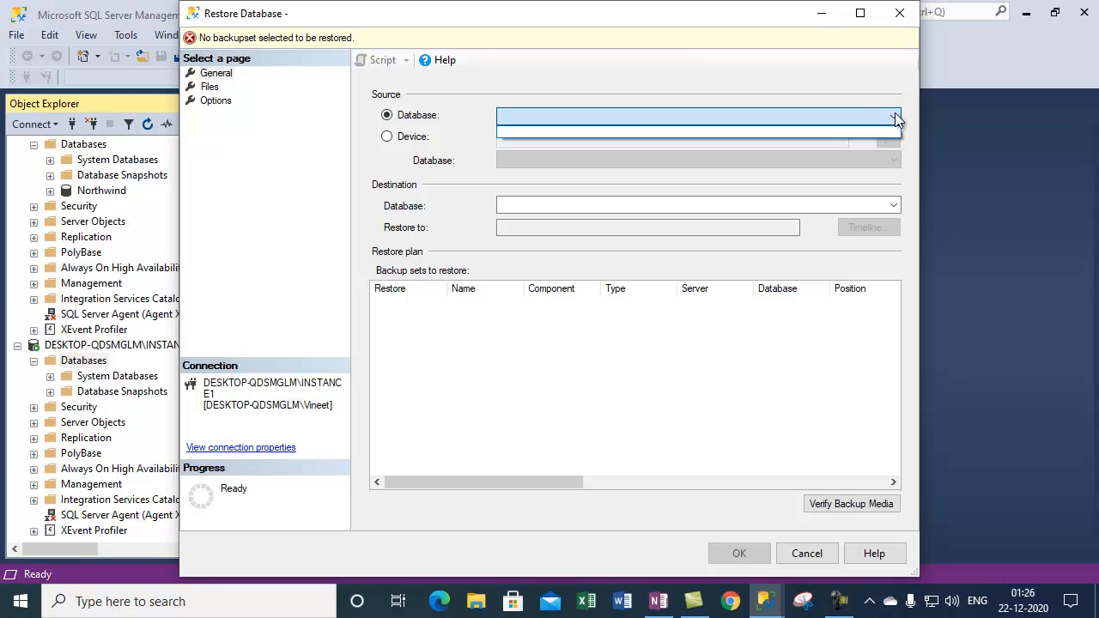
{"action": "left_click", "coordinate": [895, 114]}
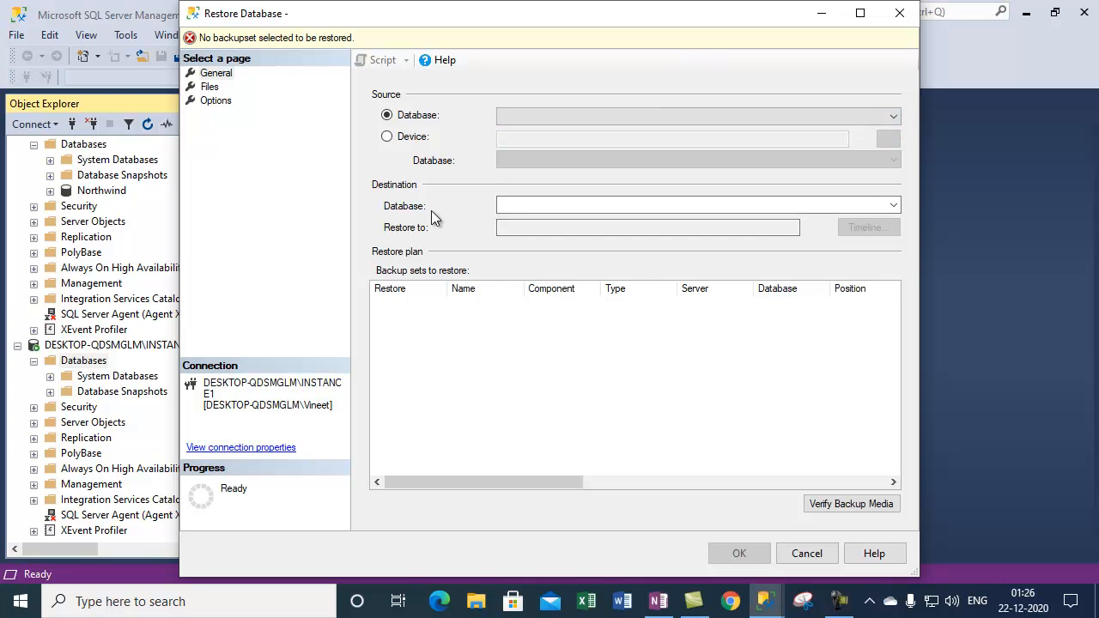
{"action": "left_click", "coordinate": [387, 139]}
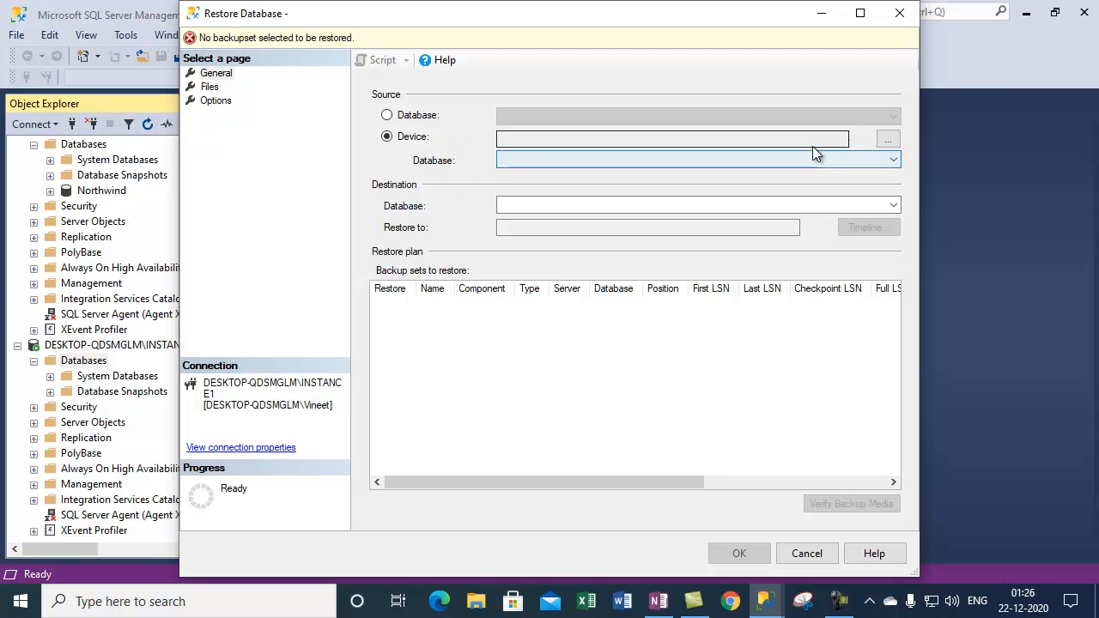
{"action": "left_click", "coordinate": [893, 141]}
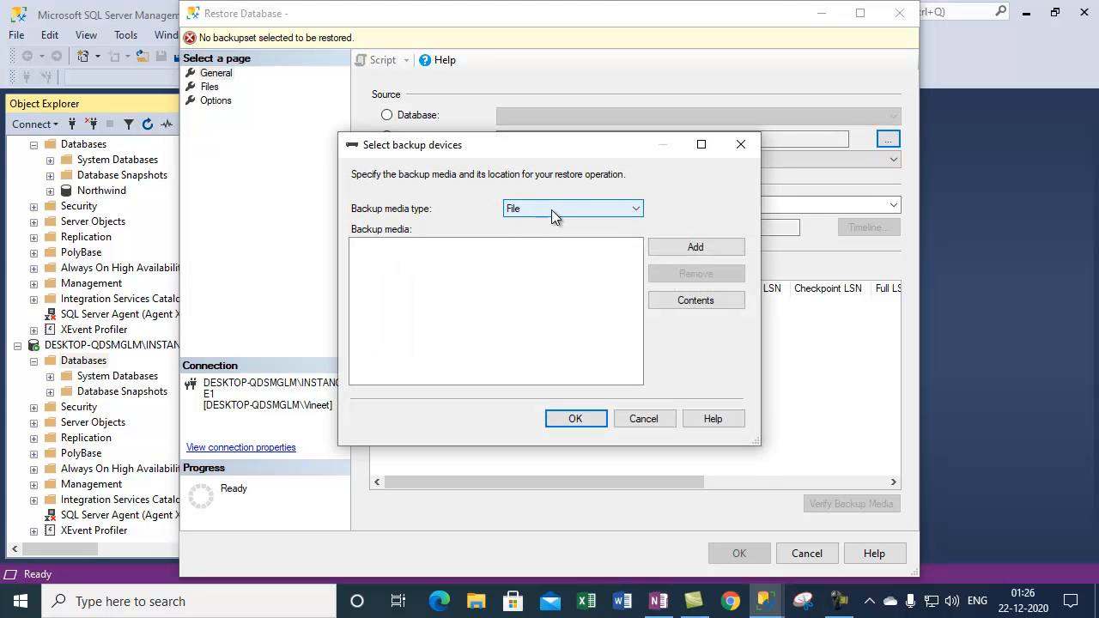
{"action": "left_click", "coordinate": [552, 211]}
{"action": "left_click", "coordinate": [572, 186]}
Browse for a backup file to add and look through INSTANCE1's own Backup folder
{"action": "left_click", "coordinate": [675, 250]}
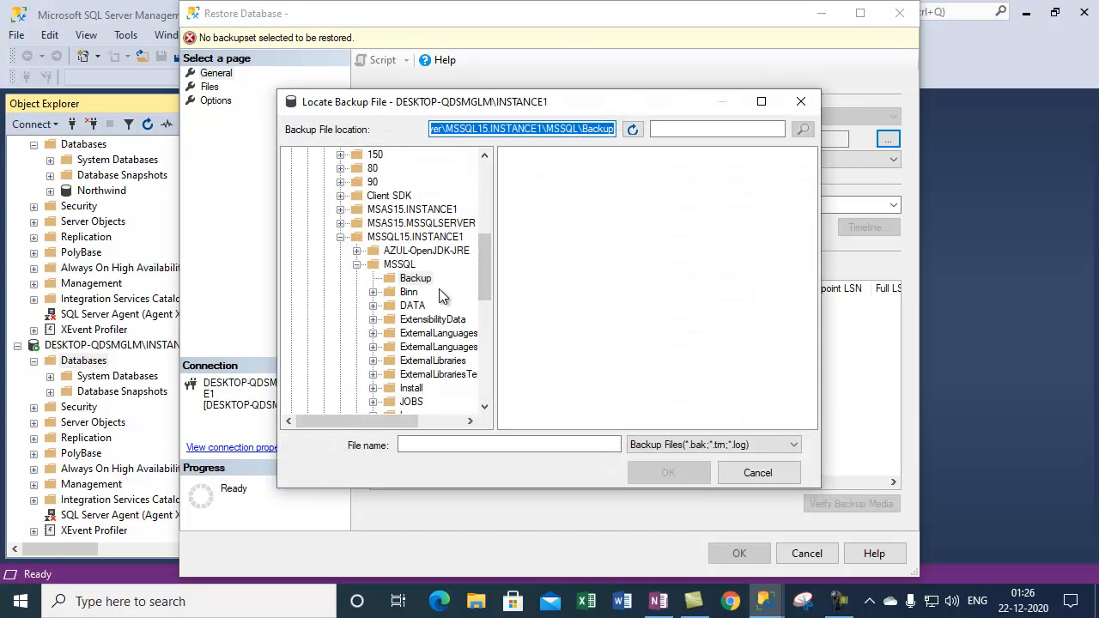
{"action": "left_click", "coordinate": [465, 284]}
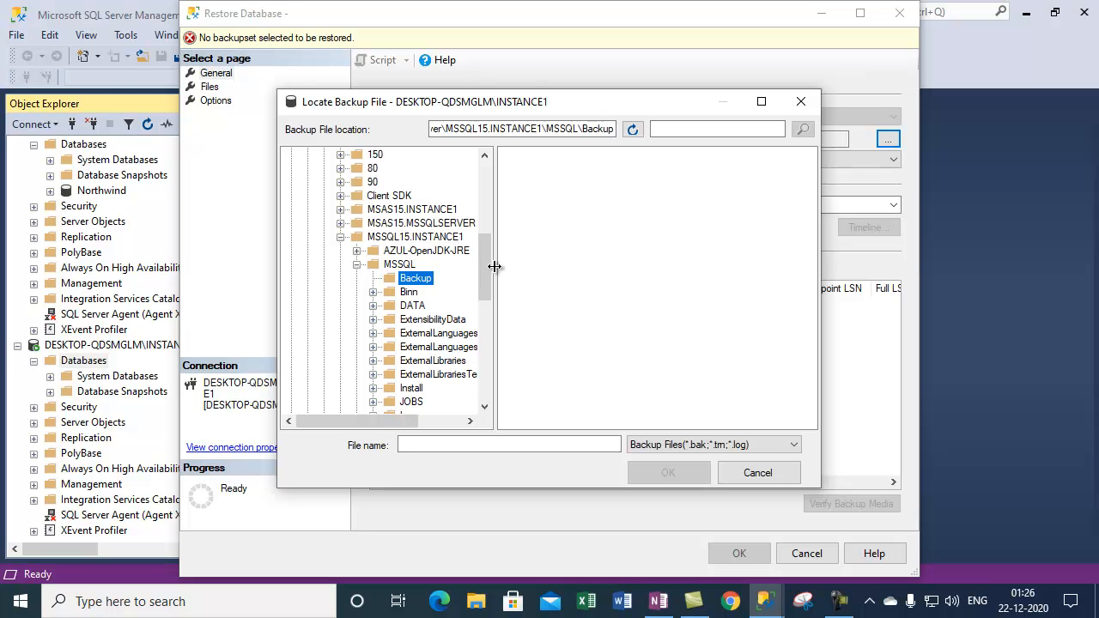
{"action": "mouse_move", "coordinate": [489, 274]}
{"action": "left_mouse_down"}
{"action": "mouse_move", "coordinate": [489, 383]}
{"action": "mouse_move", "coordinate": [496, 288]}
{"action": "left_mouse_up"}
{"action": "left_click", "coordinate": [644, 240]}
Go up to the Microsoft SQL Server folder and browse into MSSQL15.MSSQLSERVER\MSSQL\DATA to look for the backup
{"action": "left_click", "coordinate": [508, 128]}
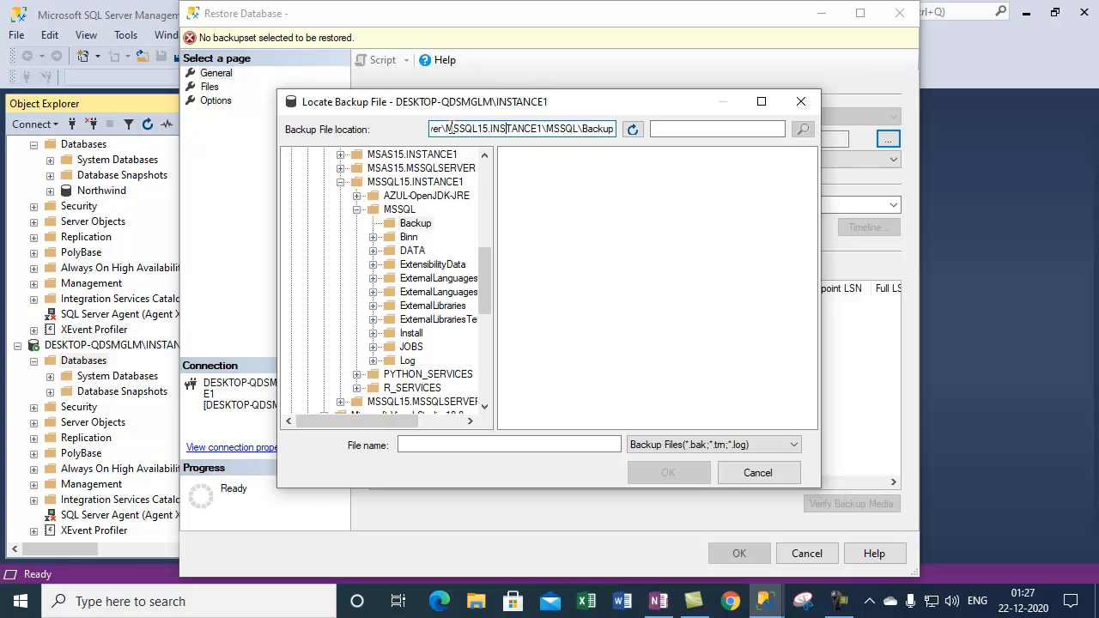
{"action": "left_click_drag", "start_coordinate": [446, 128], "coordinate": [615, 130]}
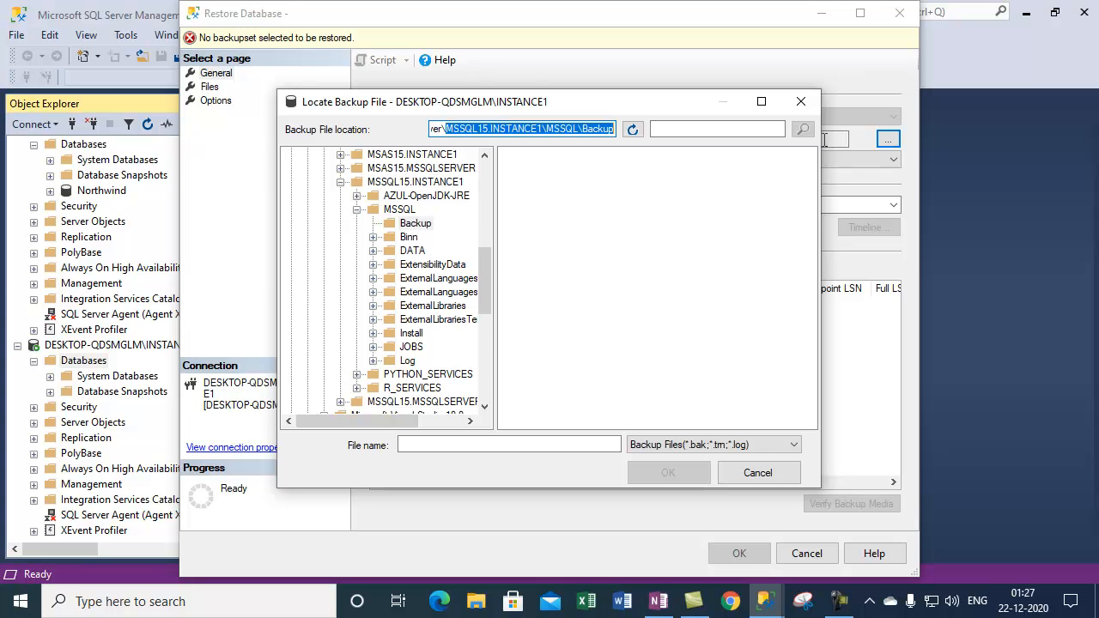
{"action": "key", "text": "BackSpace"}
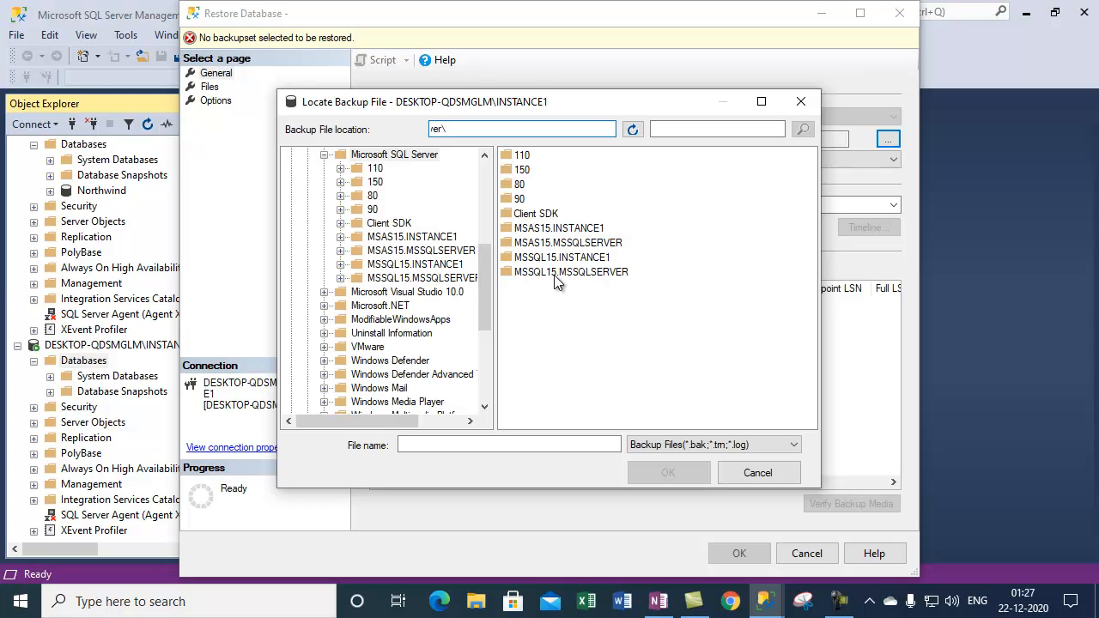
{"action": "double_click", "coordinate": [581, 273]}
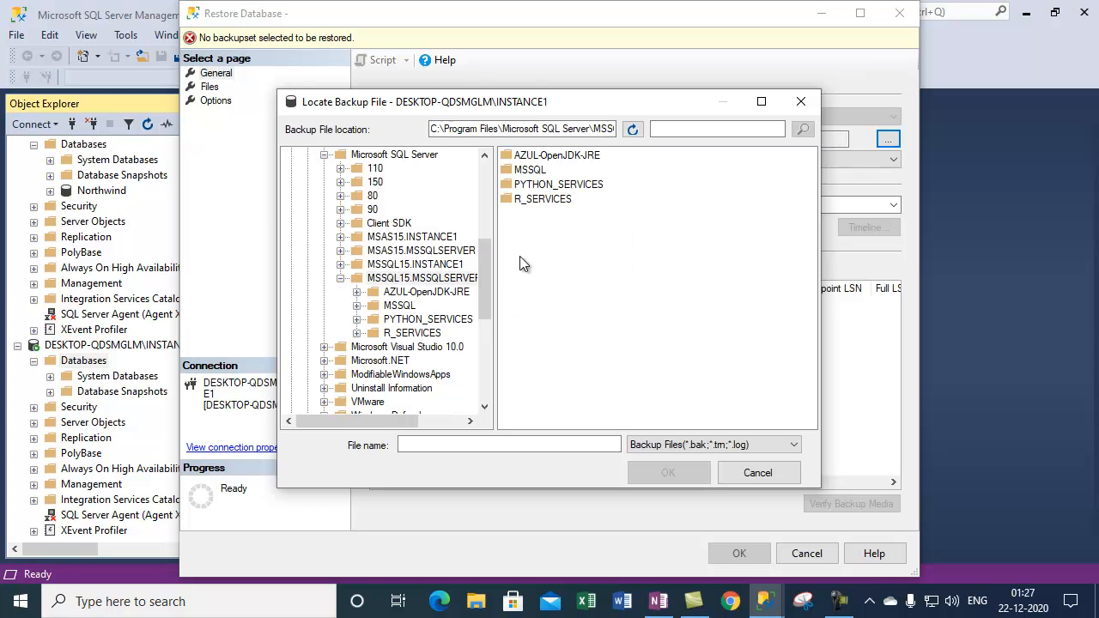
{"action": "double_click", "coordinate": [529, 170]}
{"action": "double_click", "coordinate": [525, 184]}
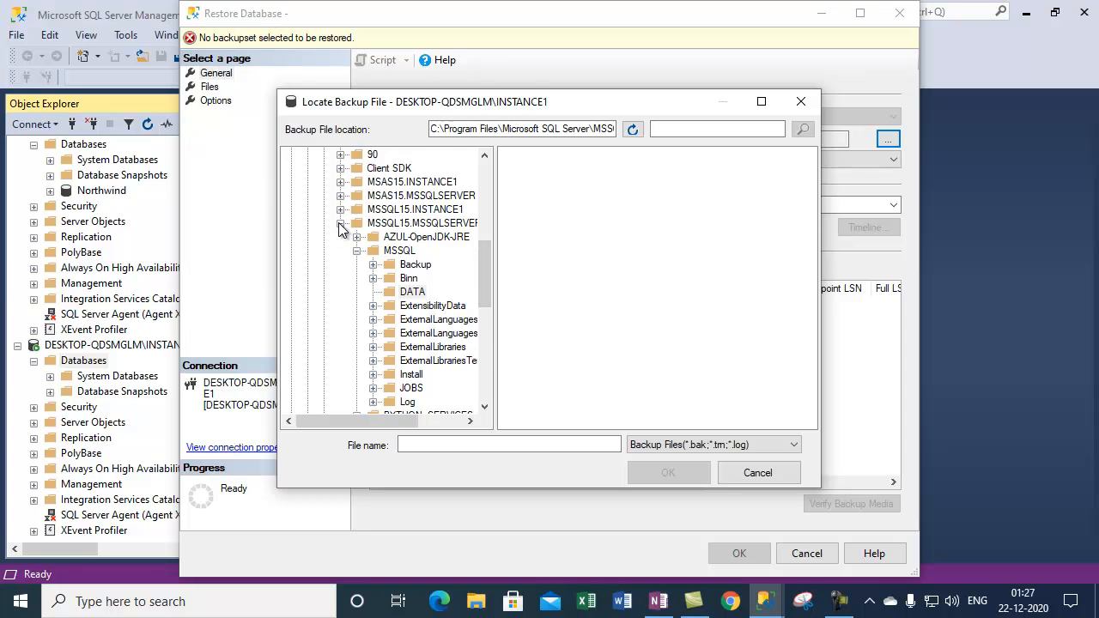
Look for the Northwind backup file in the Backup folder under MSSQL15.MSSQLSERVER\MSSQL
{"action": "scroll", "coordinate": [403, 283], "scroll_direction": "down", "scroll_amount": 1}
{"action": "left_click", "coordinate": [413, 251]}
{"action": "left_click", "coordinate": [419, 224]}
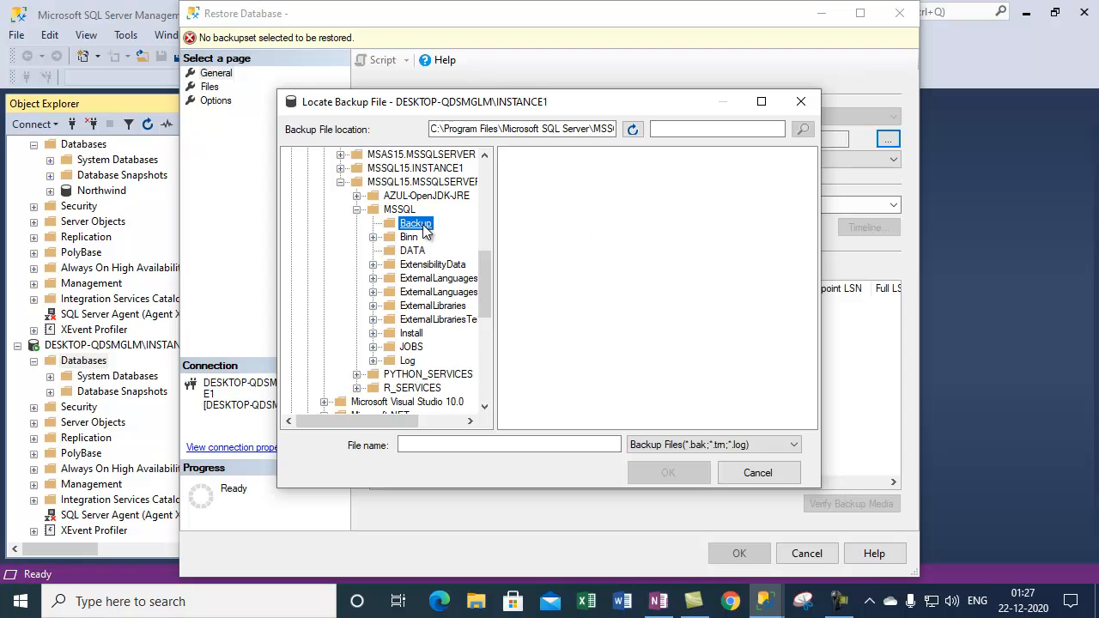
{"action": "left_click", "coordinate": [499, 446]}
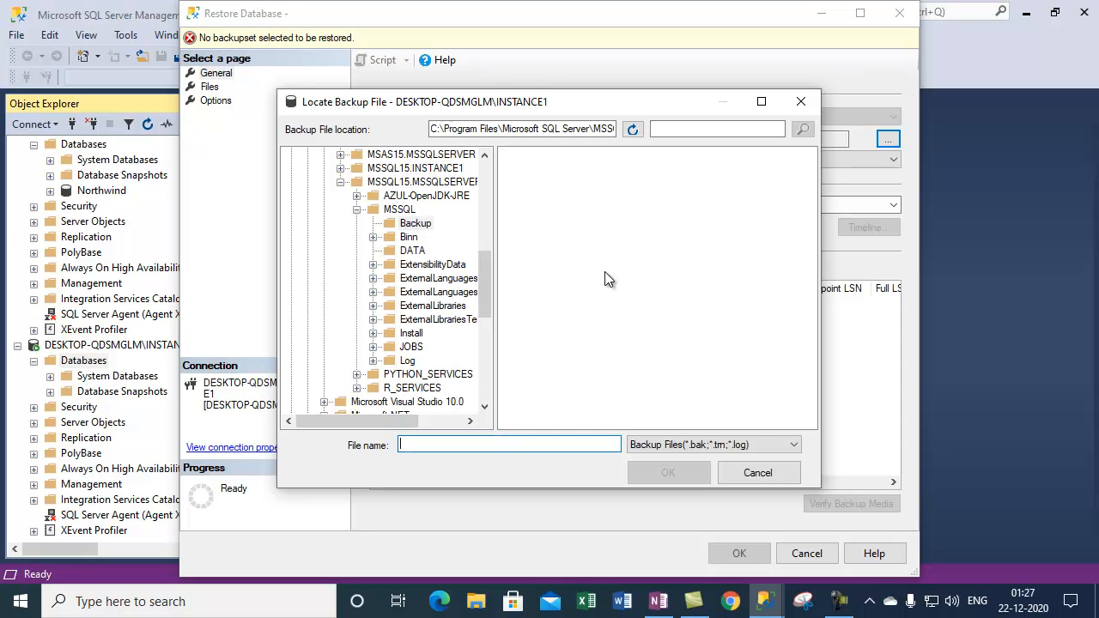
{"action": "left_click", "coordinate": [413, 225]}
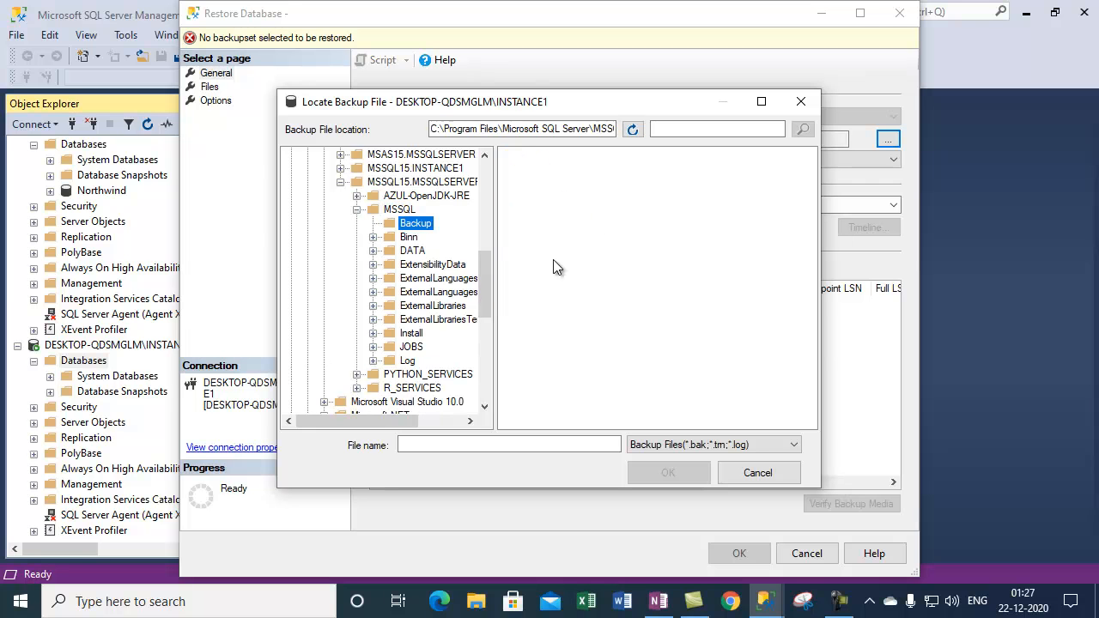
Check the contents of the MSAS15.MSSQLSERVER folder and leave the backup file browser without choosing a file
{"action": "left_click", "coordinate": [340, 182]}
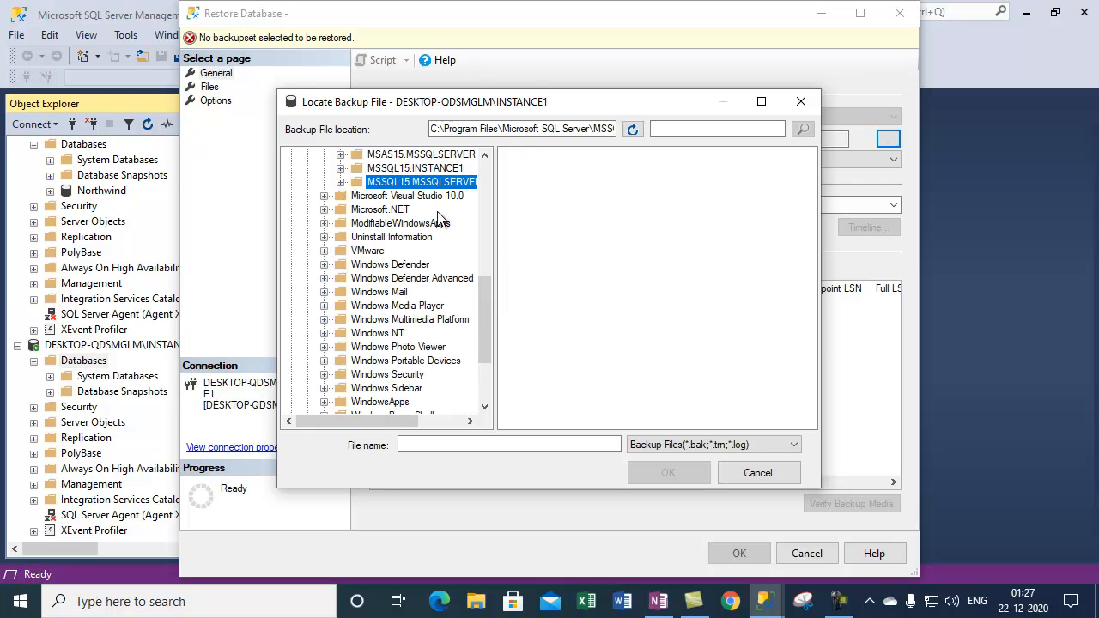
{"action": "scroll", "coordinate": [375, 209], "scroll_direction": "up", "scroll_amount": 1}
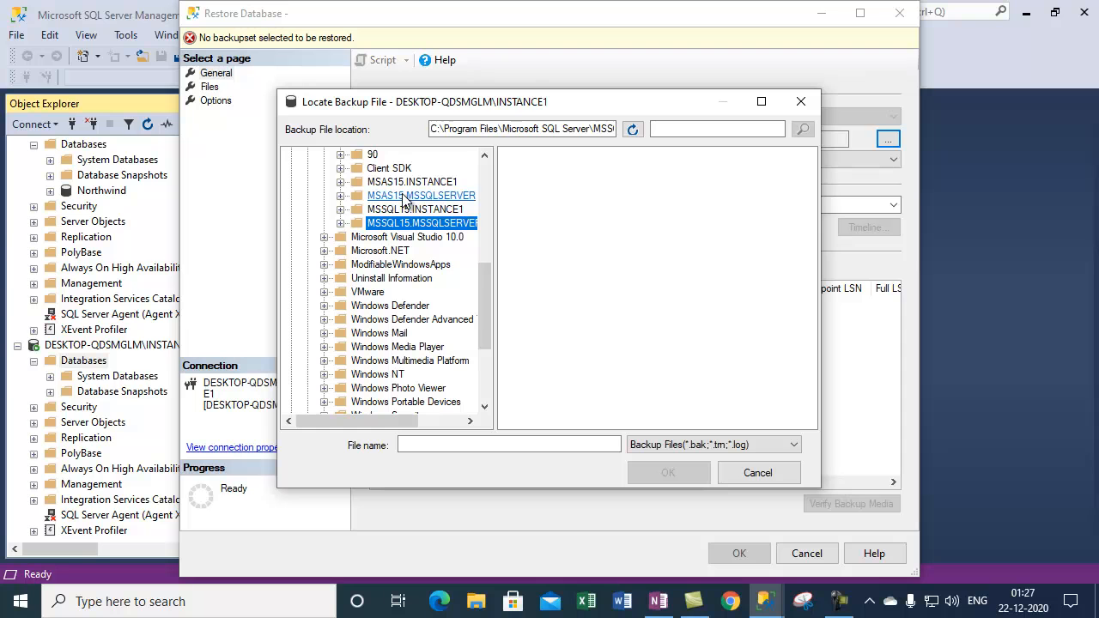
{"action": "left_click", "coordinate": [406, 199]}
{"action": "left_click", "coordinate": [343, 197]}
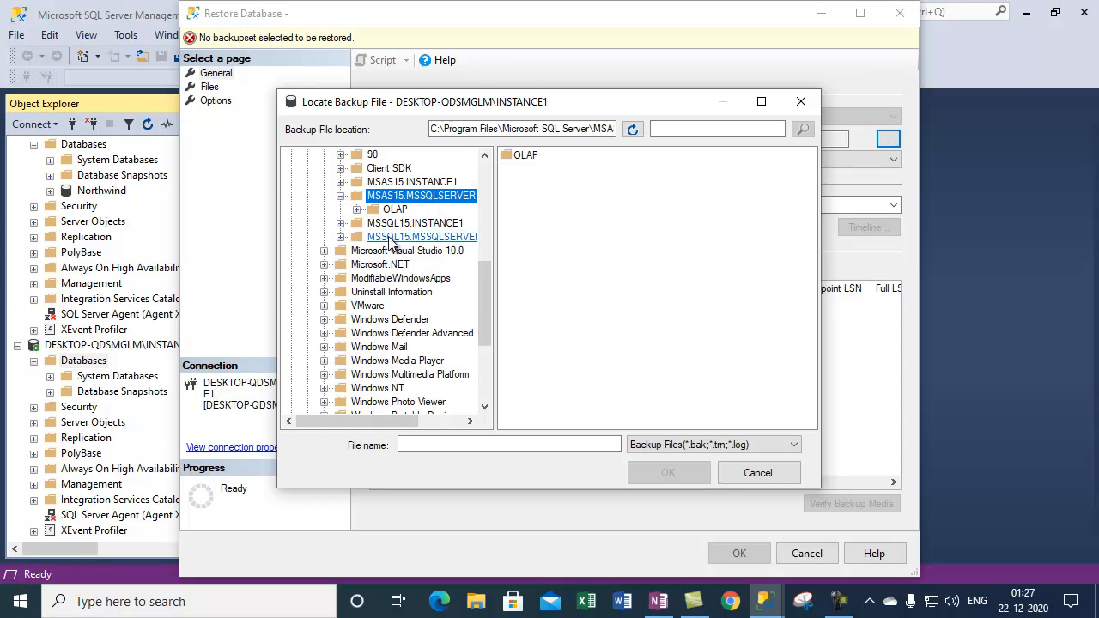
{"action": "left_click", "coordinate": [341, 197]}
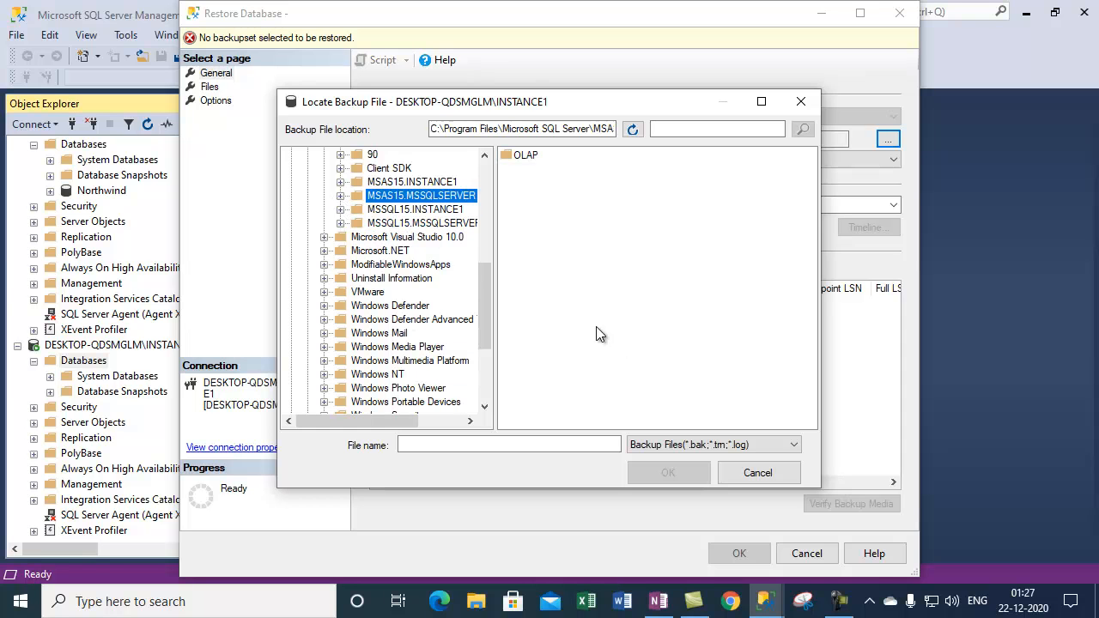
{"action": "left_click", "coordinate": [773, 471]}
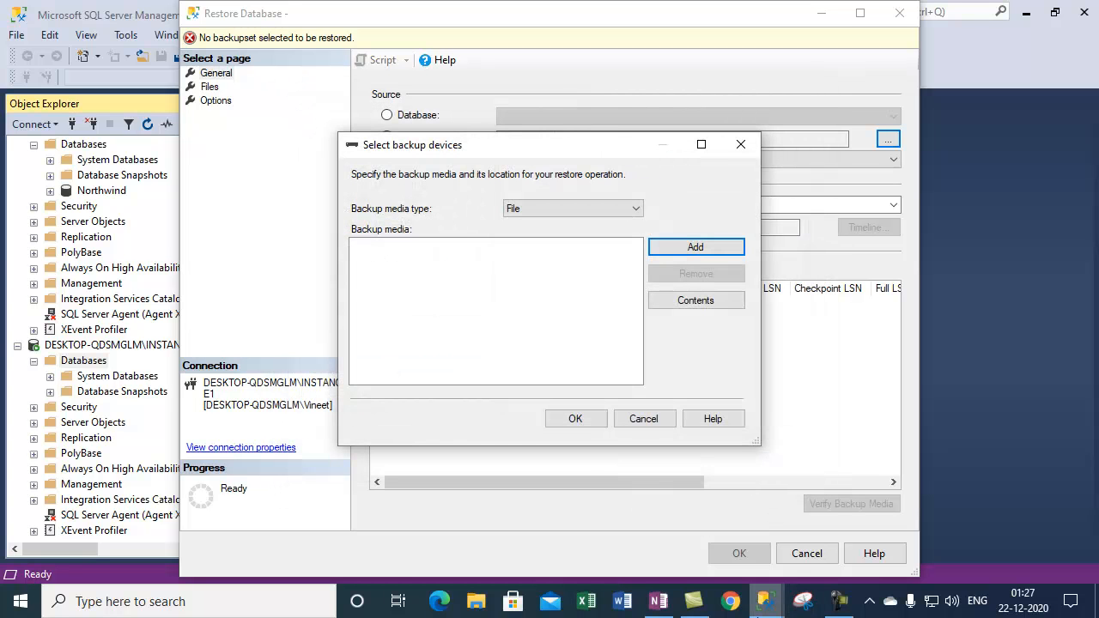
{"action": "left_click", "coordinate": [839, 601]}
{"action": "left_click", "coordinate": [1018, 524]}
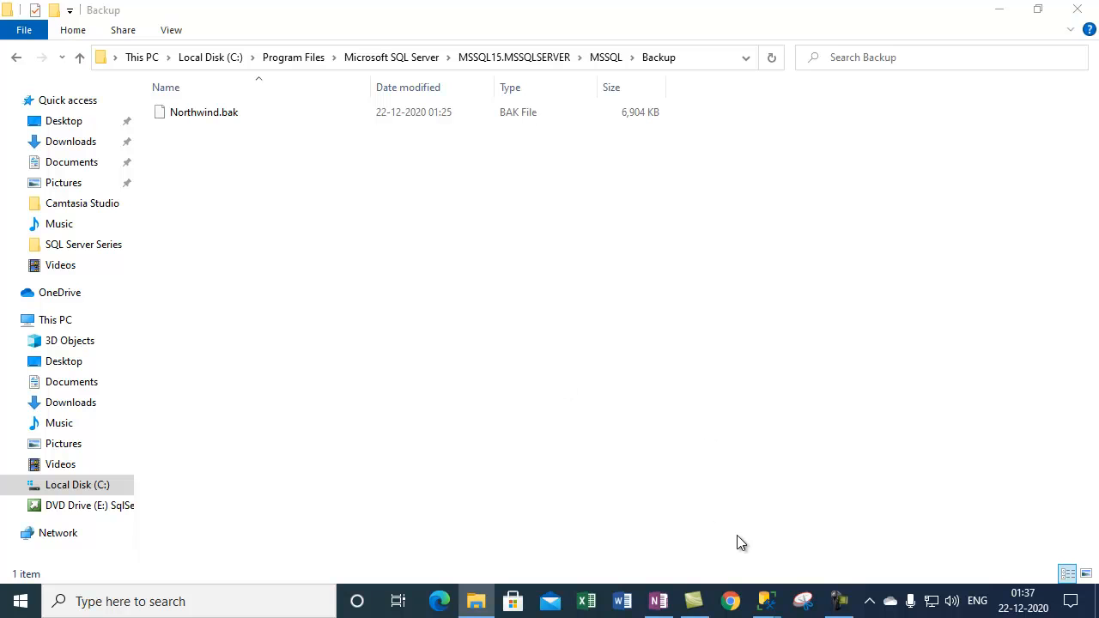
Switch back to SQL Server Management Studio's backup device selection and browse for a file in MSSQL15.MSSQLSERVER\MSSQL\Backup
{"action": "mouse_move", "coordinate": [764, 599]}
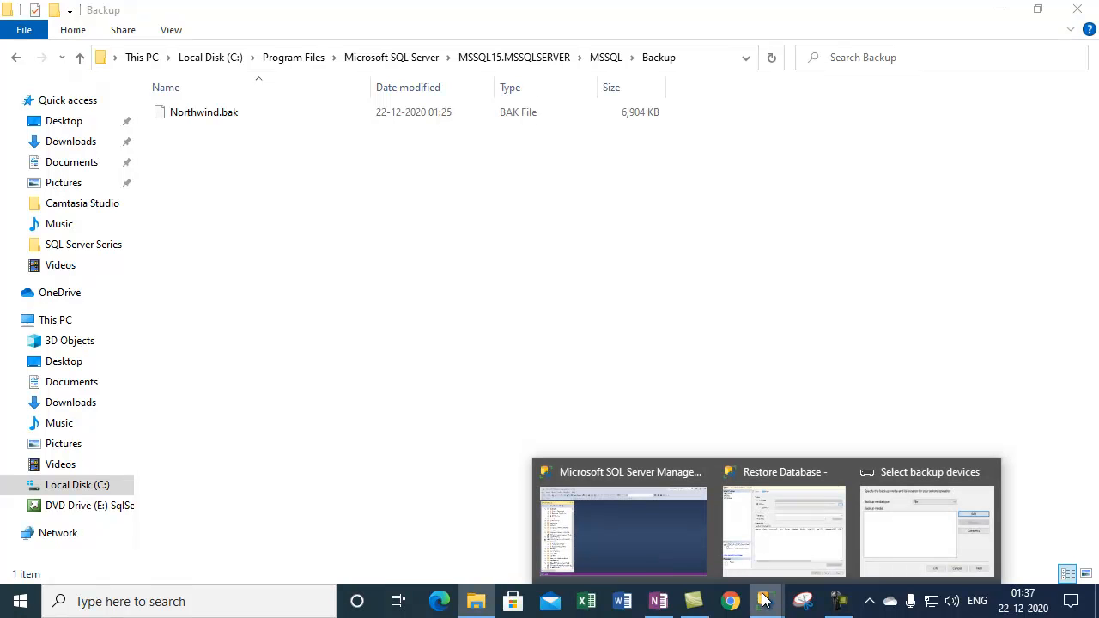
{"action": "left_click", "coordinate": [897, 516]}
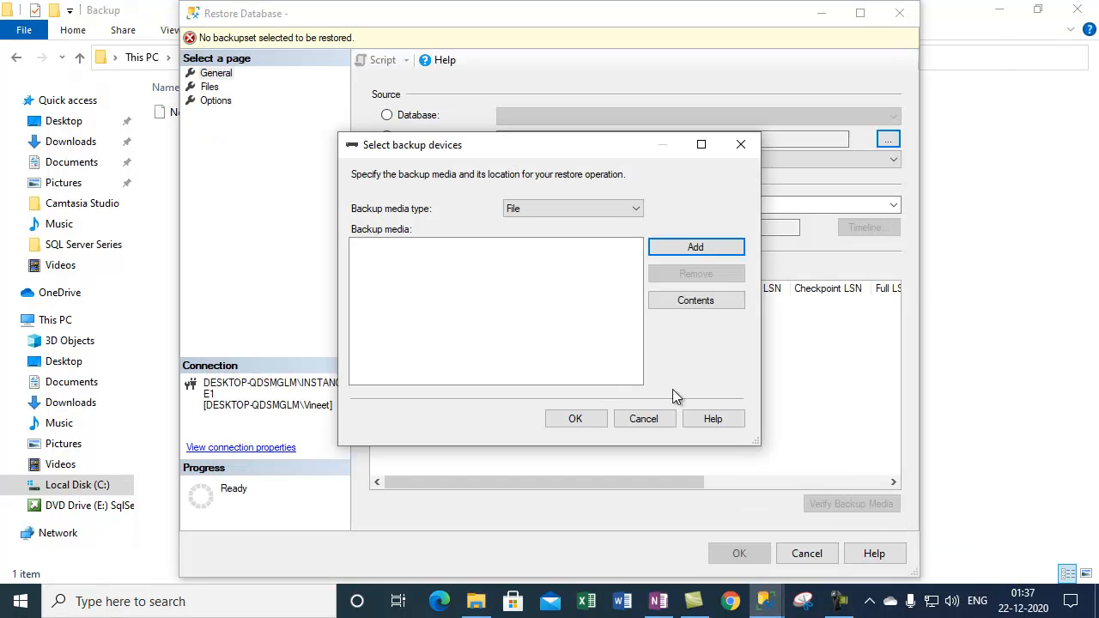
{"action": "left_click", "coordinate": [704, 252]}
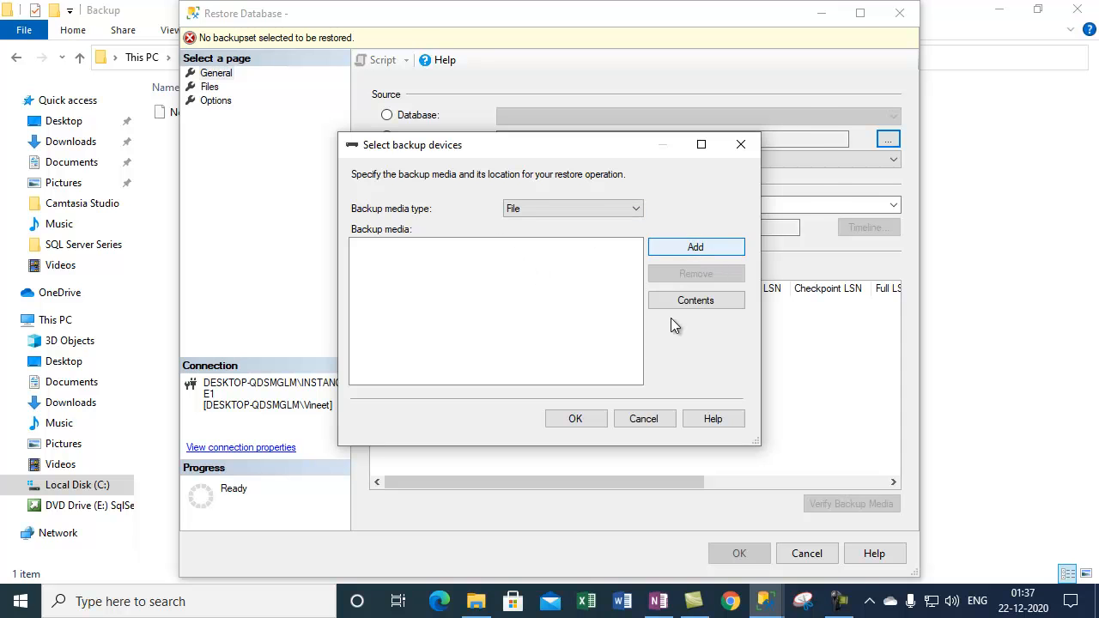
{"action": "left_click", "coordinate": [538, 129]}
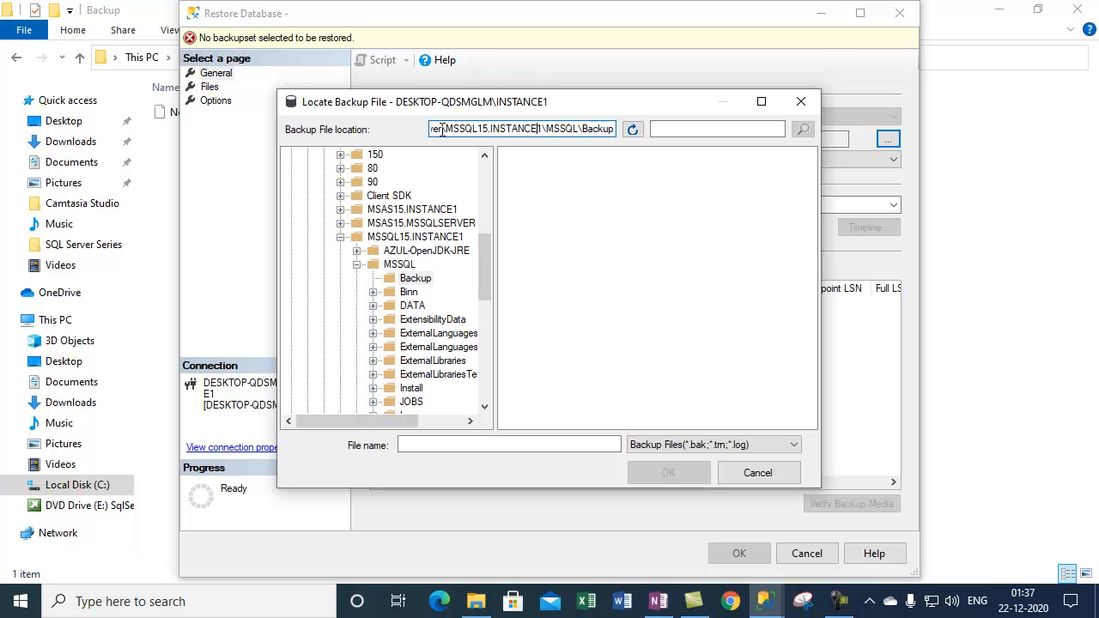
{"action": "left_click_drag", "start_coordinate": [445, 129], "coordinate": [747, 139]}
{"action": "key", "text": "BackSpace"}
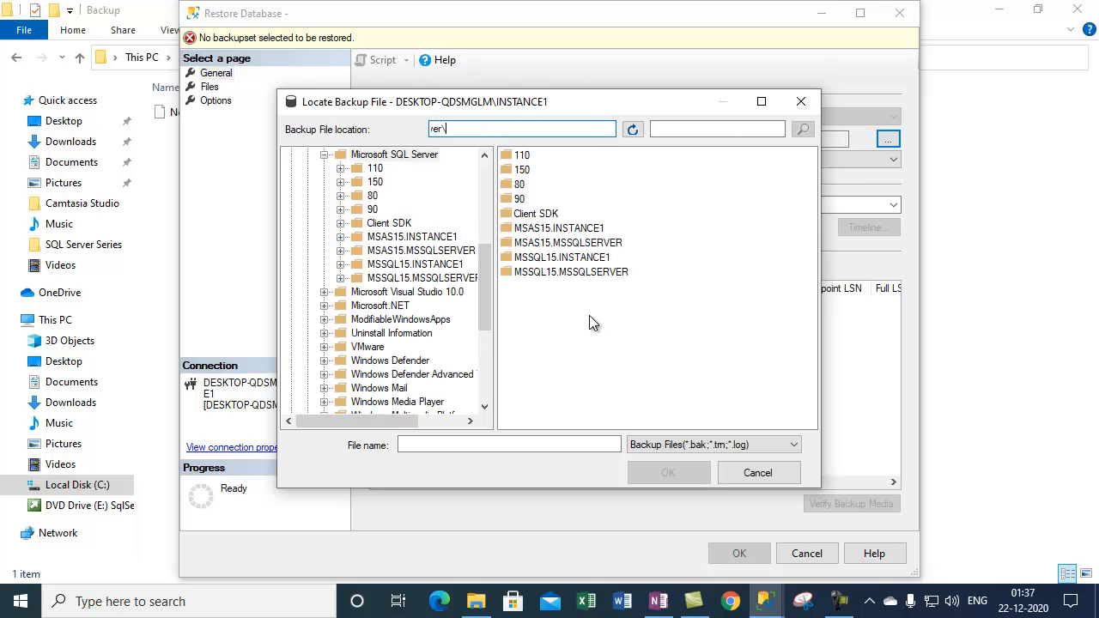
{"action": "left_click", "coordinate": [539, 275]}
{"action": "double_click", "coordinate": [541, 169]}
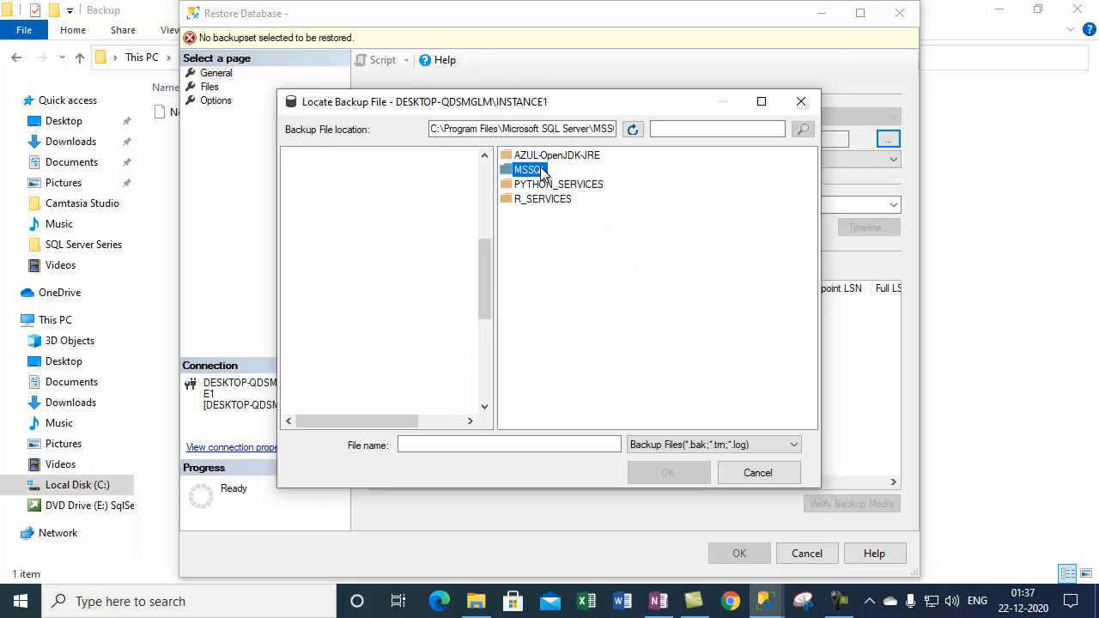
{"action": "double_click", "coordinate": [535, 158]}
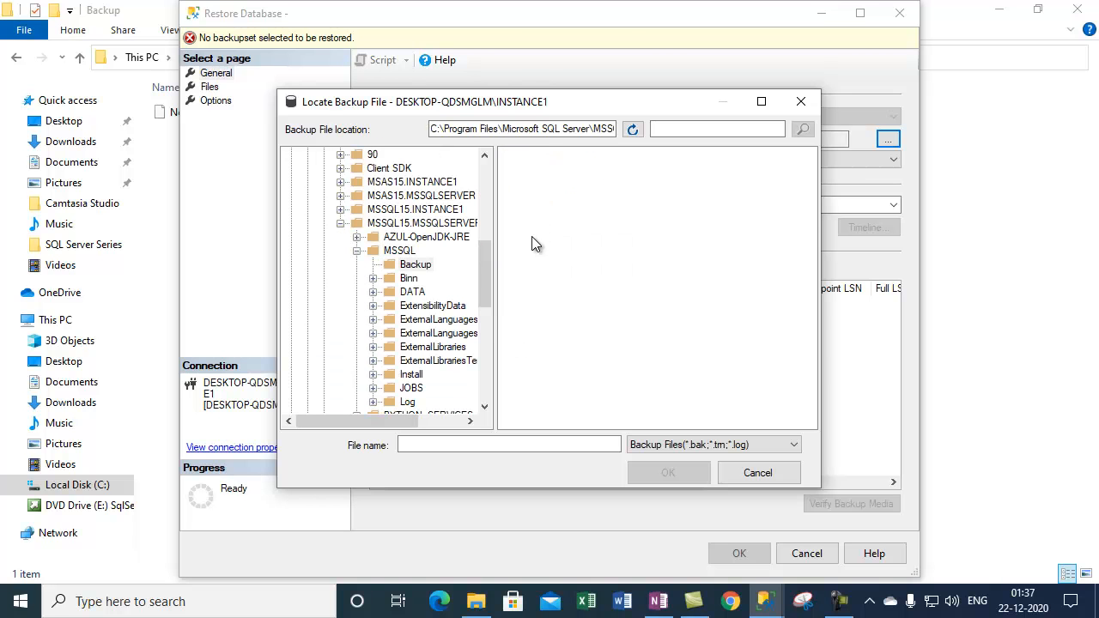
Set the backup file browser's file type filter to All Files(*) and refresh the folder listing
{"action": "left_click_drag", "start_coordinate": [493, 271], "coordinate": [487, 184]}
{"action": "left_click", "coordinate": [758, 450]}
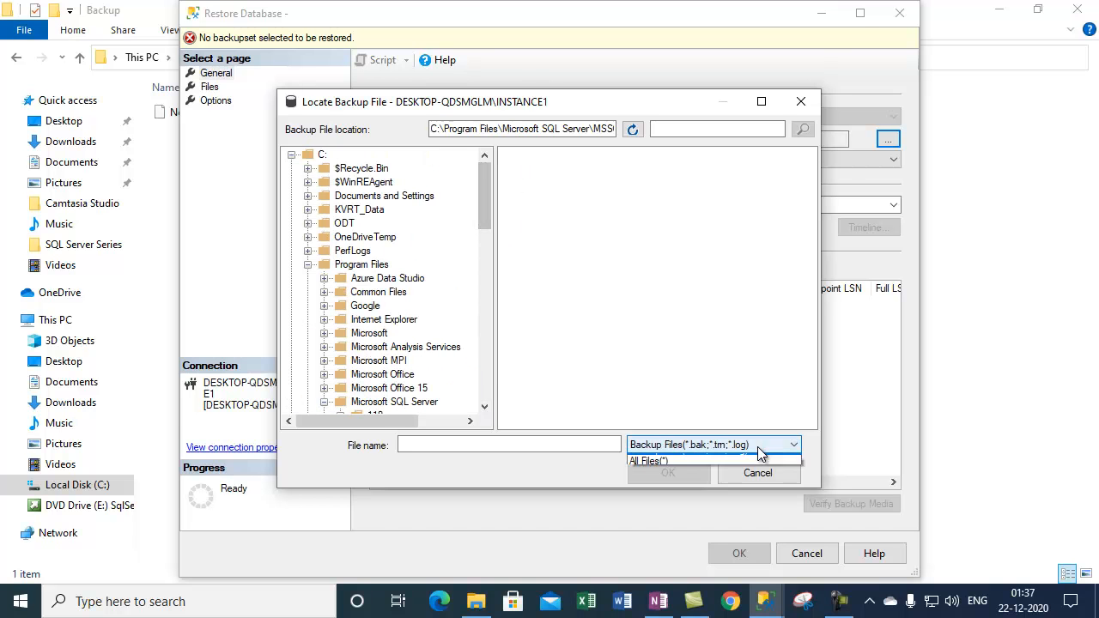
{"action": "left_click", "coordinate": [637, 472]}
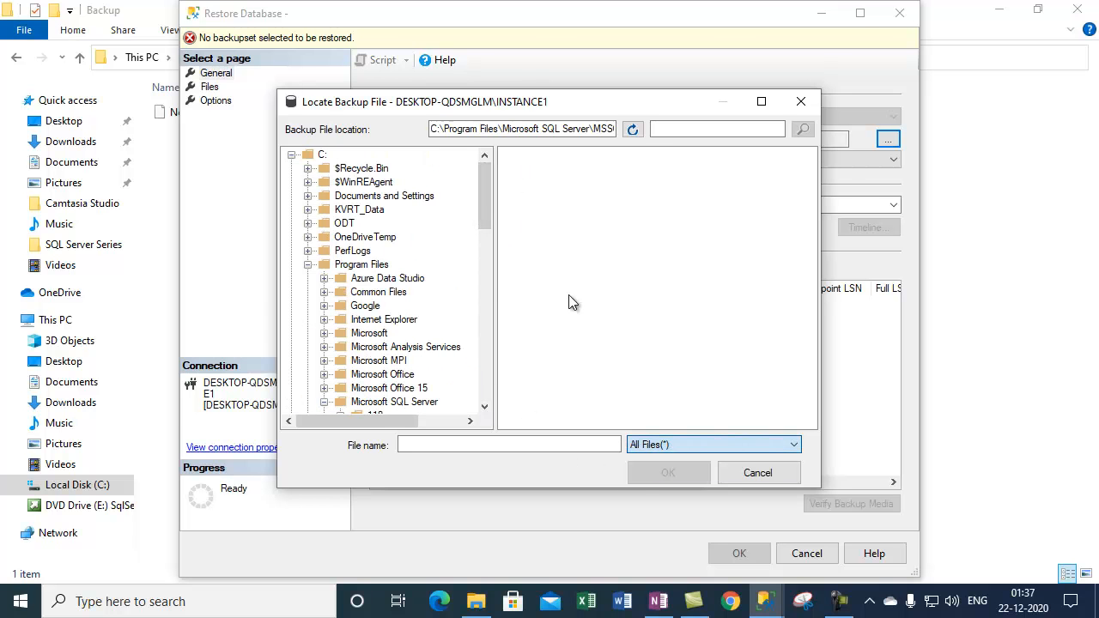
{"action": "left_click", "coordinate": [634, 130]}
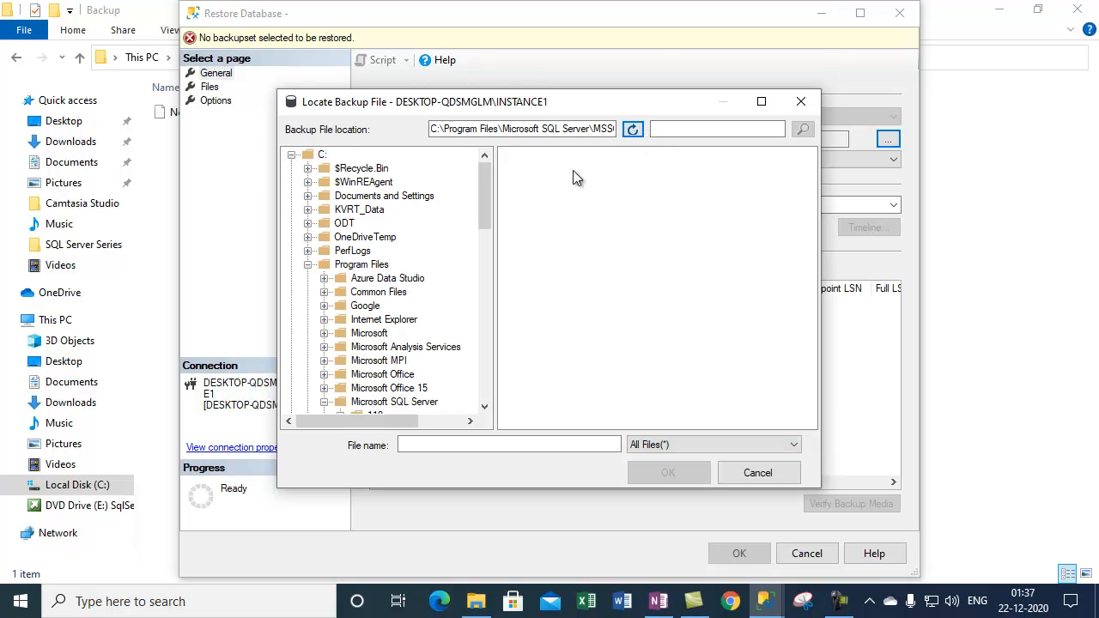
Browse again through Program Files and Microsoft SQL Server to the MSSQL folder under MSSQL15.MSSQLSERVER in the backup file browser
{"action": "left_click_drag", "start_coordinate": [545, 134], "coordinate": [666, 130]}
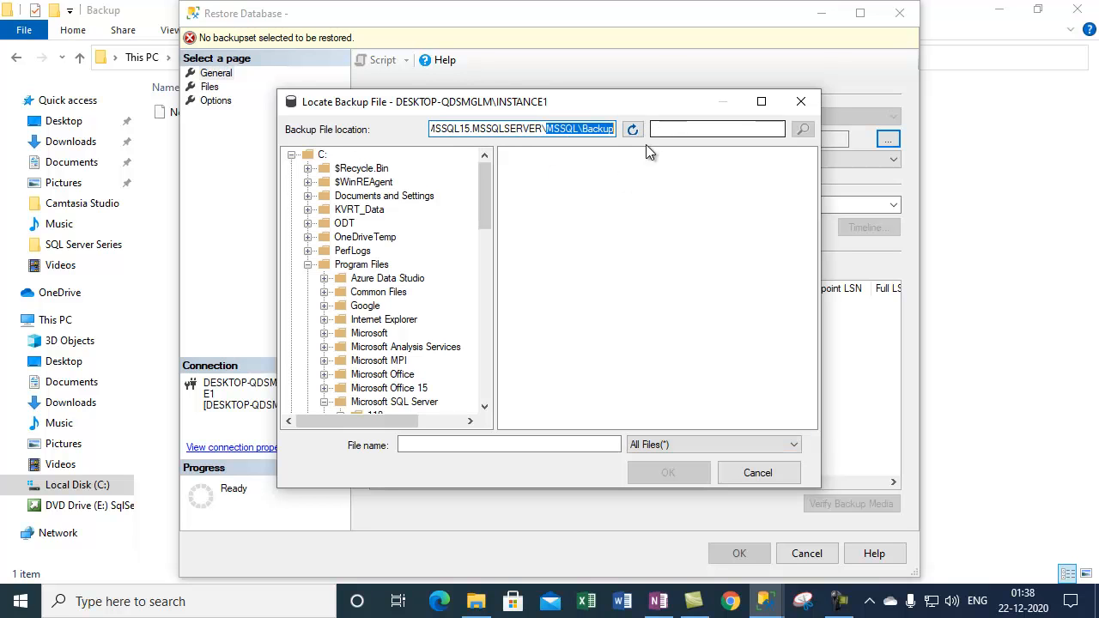
{"action": "left_click", "coordinate": [308, 265]}
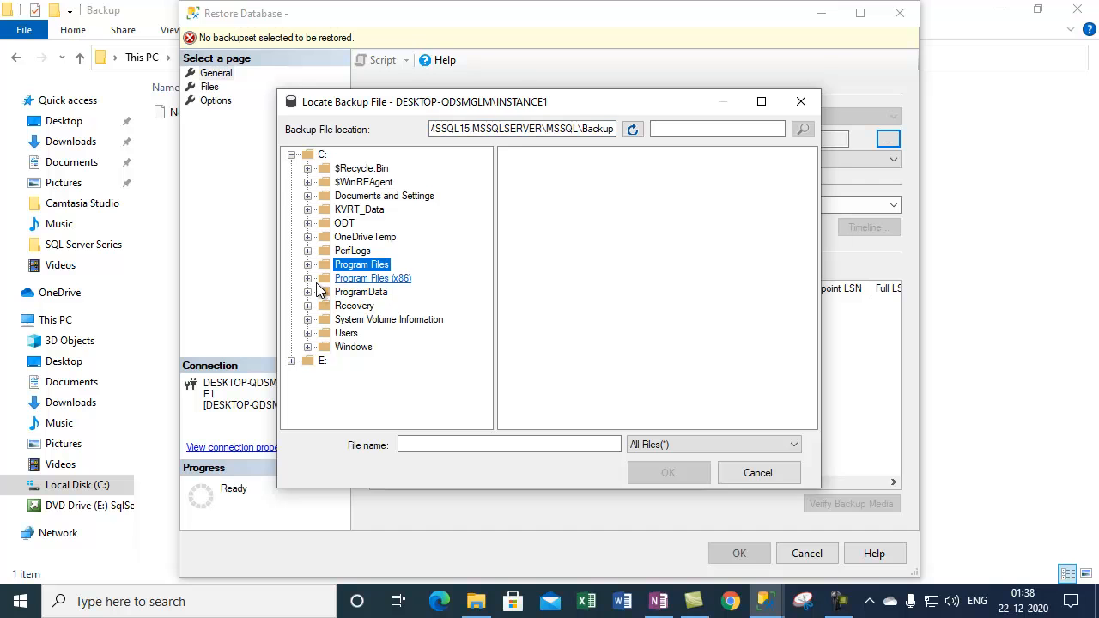
{"action": "left_click", "coordinate": [308, 264]}
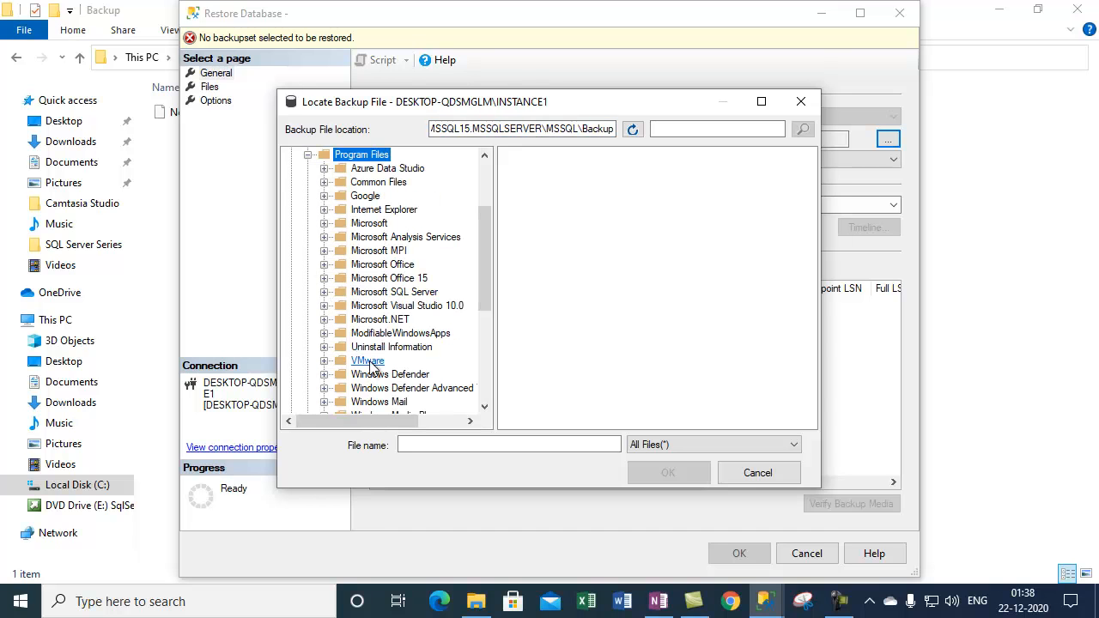
{"action": "left_click", "coordinate": [378, 292]}
{"action": "left_click", "coordinate": [323, 292]}
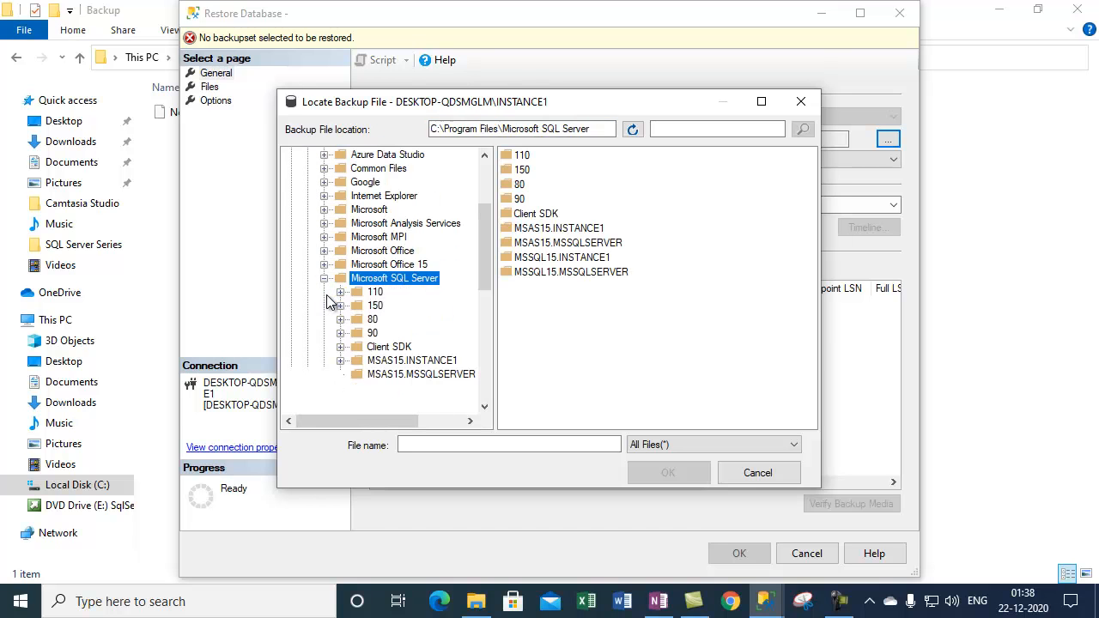
{"action": "scroll", "coordinate": [376, 307], "scroll_direction": "down", "scroll_amount": 2}
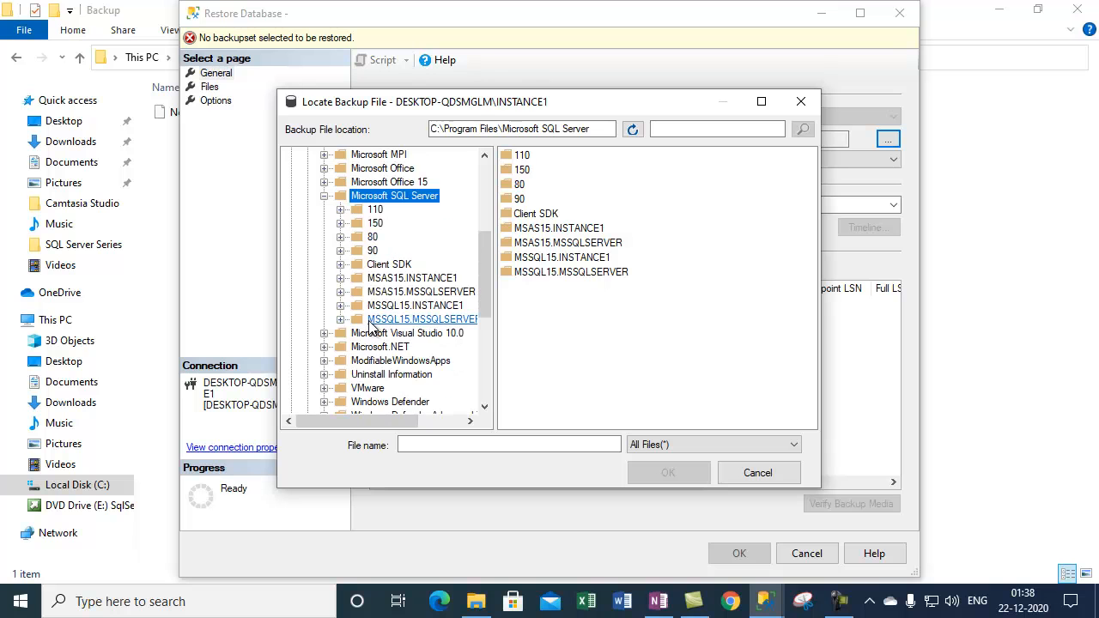
{"action": "left_click", "coordinate": [425, 319]}
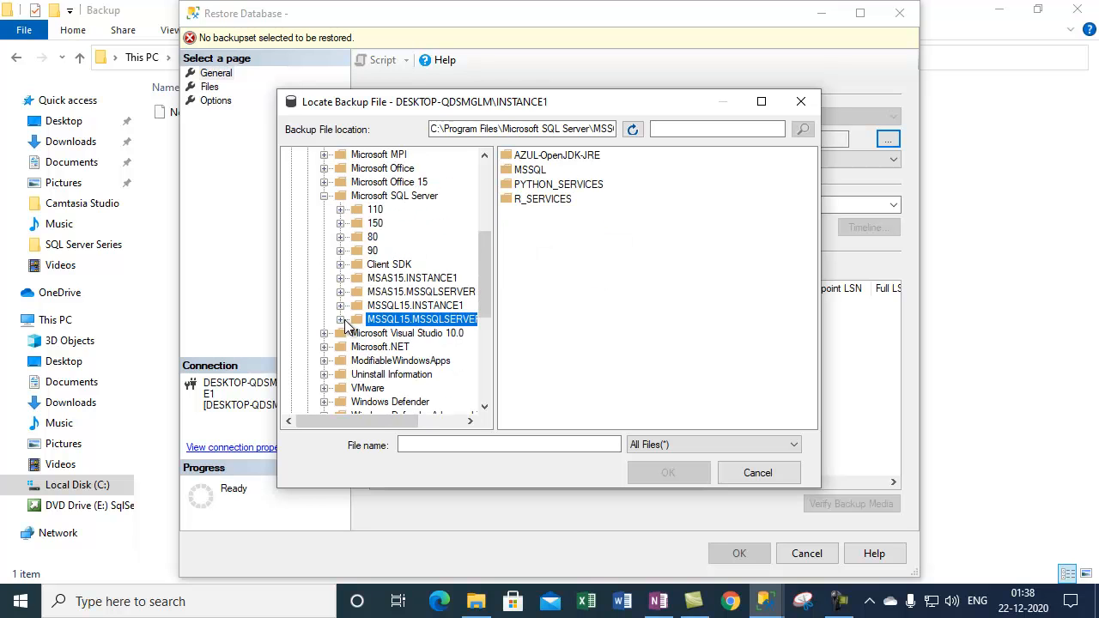
{"action": "left_click", "coordinate": [341, 320]}
{"action": "left_click", "coordinate": [399, 347]}
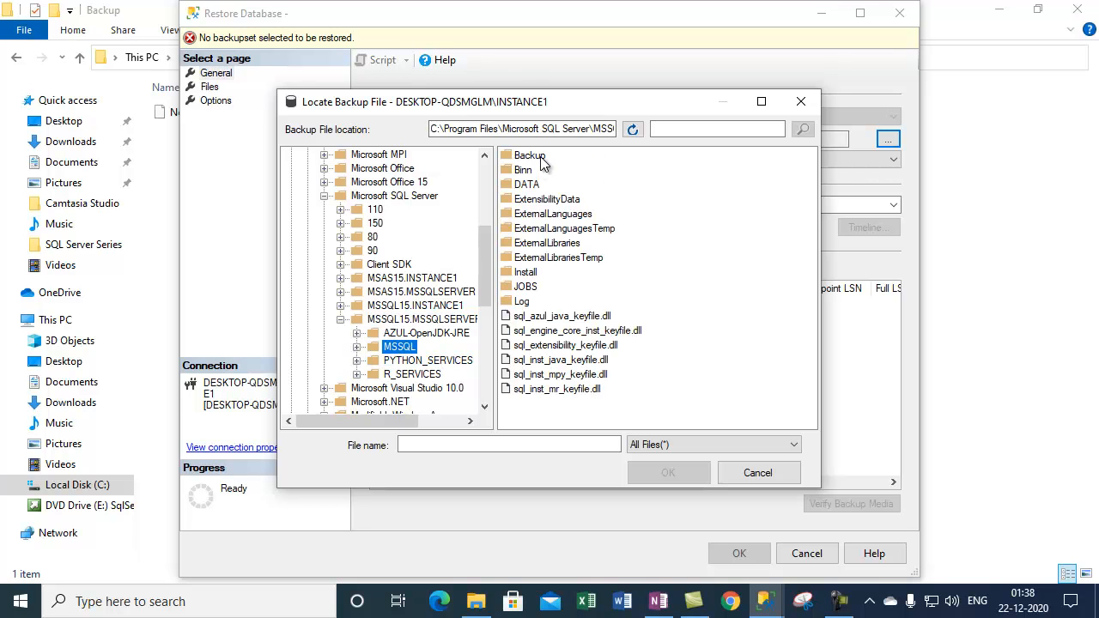
Check the DATA and Backup folders for the Northwind backup and compare them with the Backup folder in File Explorer
{"action": "double_click", "coordinate": [525, 183]}
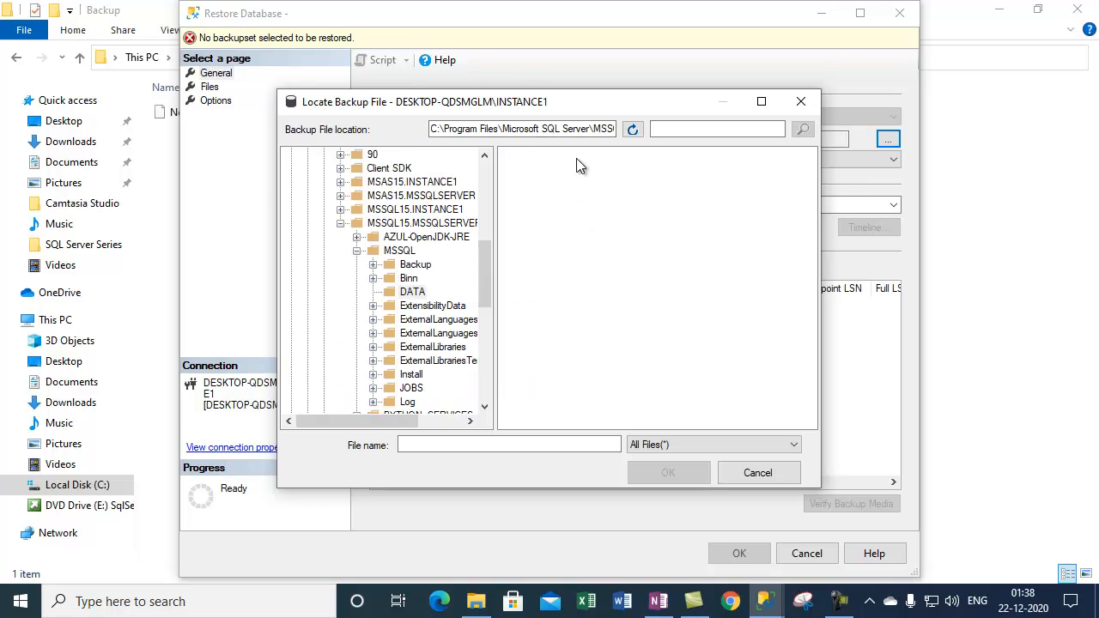
{"action": "left_click", "coordinate": [409, 267]}
{"action": "left_click", "coordinate": [541, 213]}
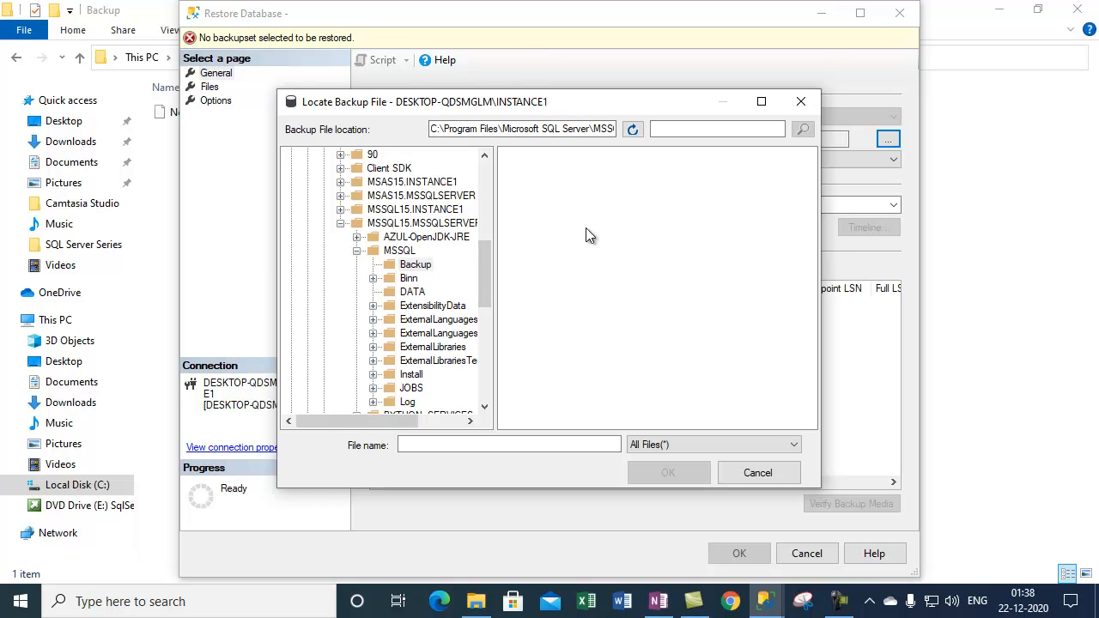
{"action": "left_click", "coordinate": [475, 602]}
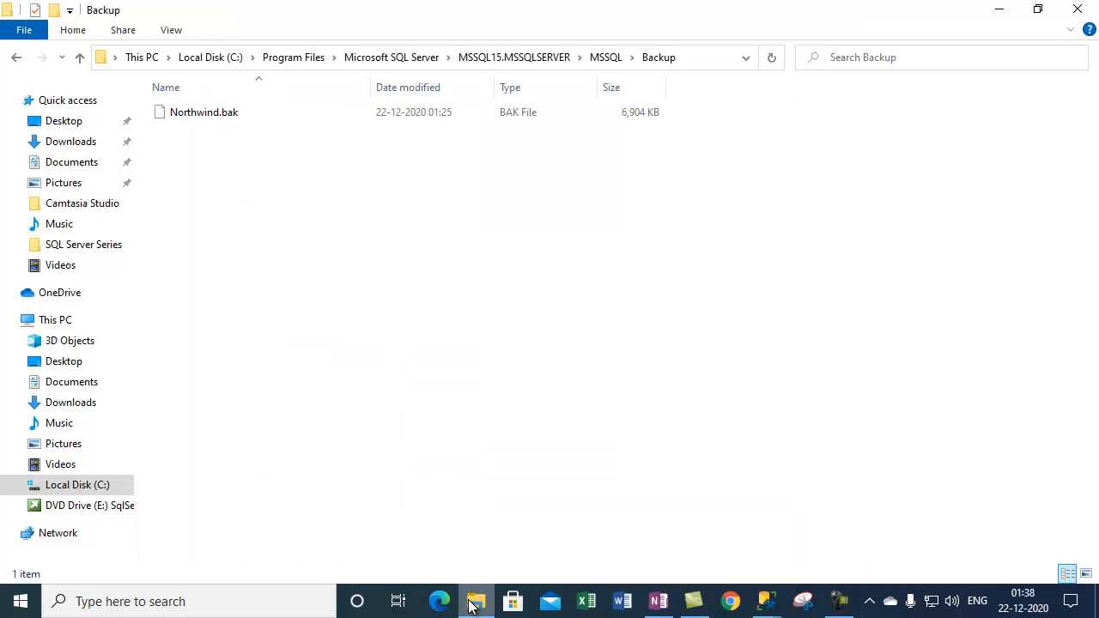
{"action": "left_click", "coordinate": [471, 604]}
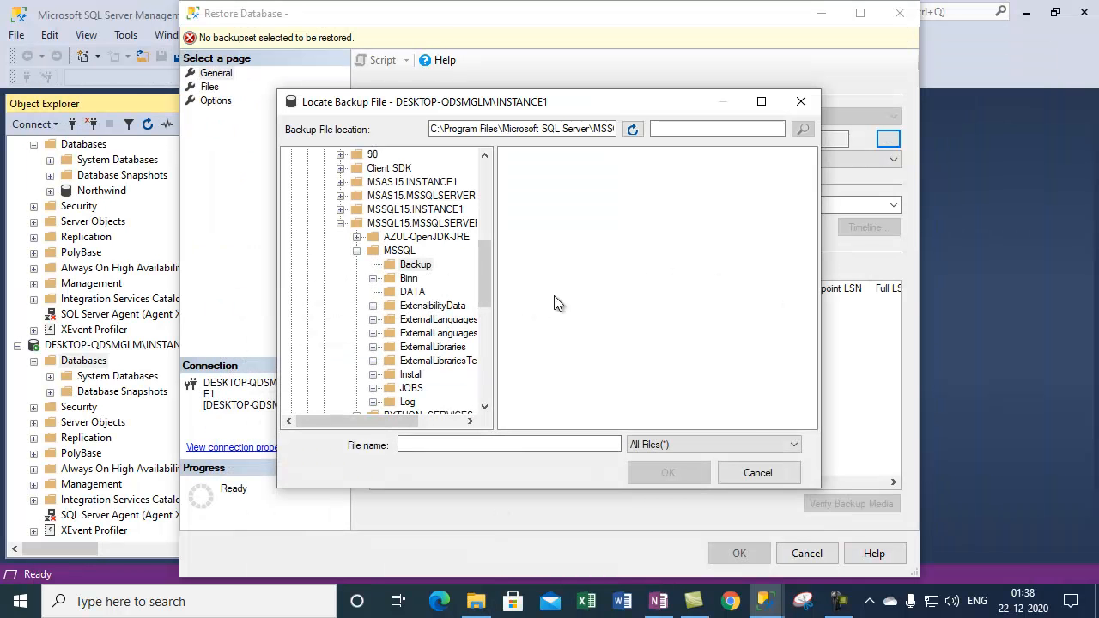
Cancel the backup file browser, the backup device selection and the Restore Database dialog
{"action": "left_click", "coordinate": [746, 477]}
{"action": "left_click", "coordinate": [644, 419]}
{"action": "left_click", "coordinate": [807, 554]}
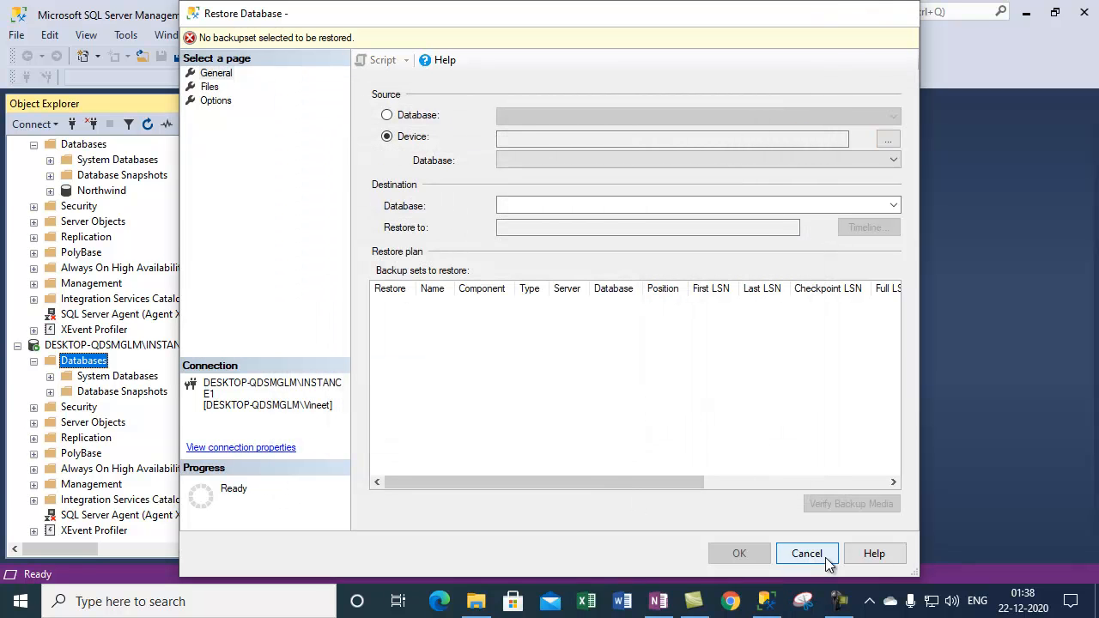
Start a new database restore on INSTANCE1 with Device as the source and browse for a backup file to add
{"action": "right_click", "coordinate": [89, 362]}
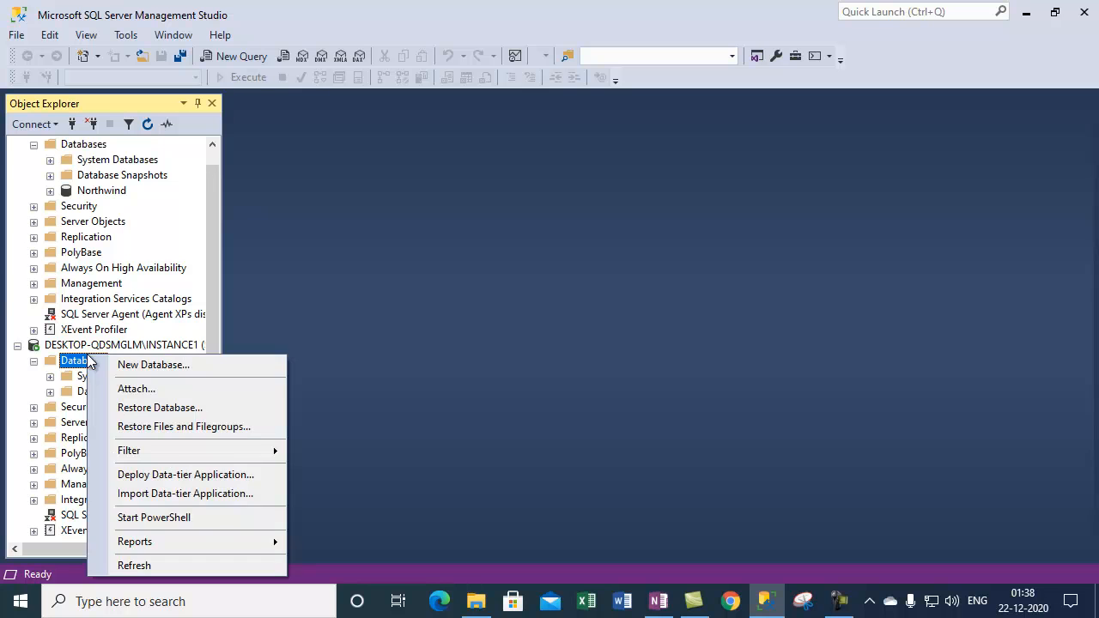
{"action": "left_click", "coordinate": [475, 384]}
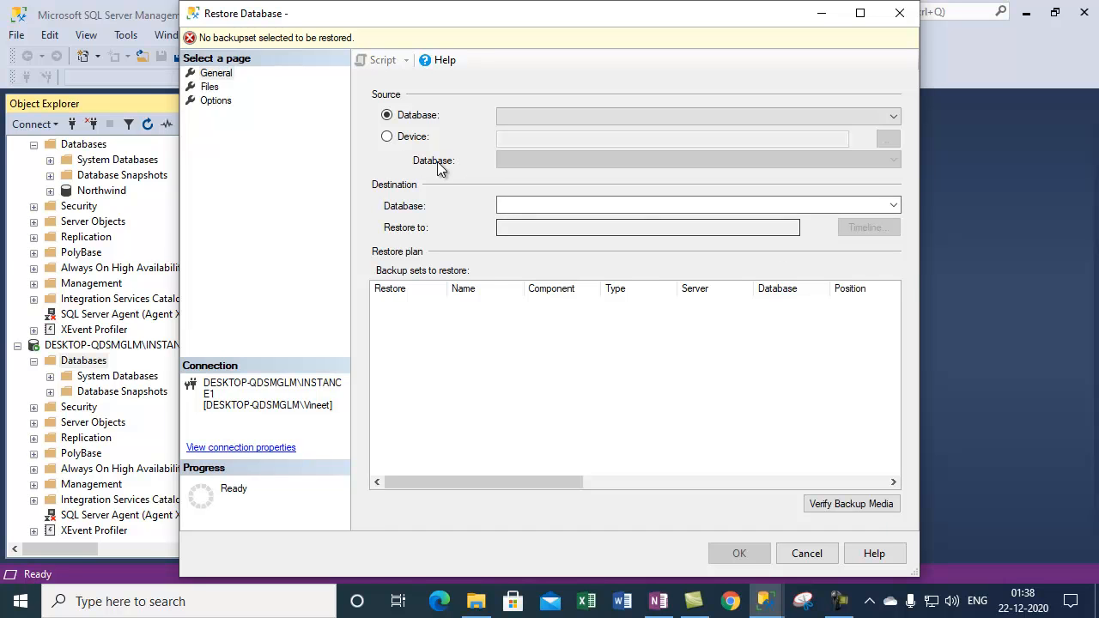
{"action": "left_click", "coordinate": [415, 138]}
{"action": "left_click", "coordinate": [888, 139]}
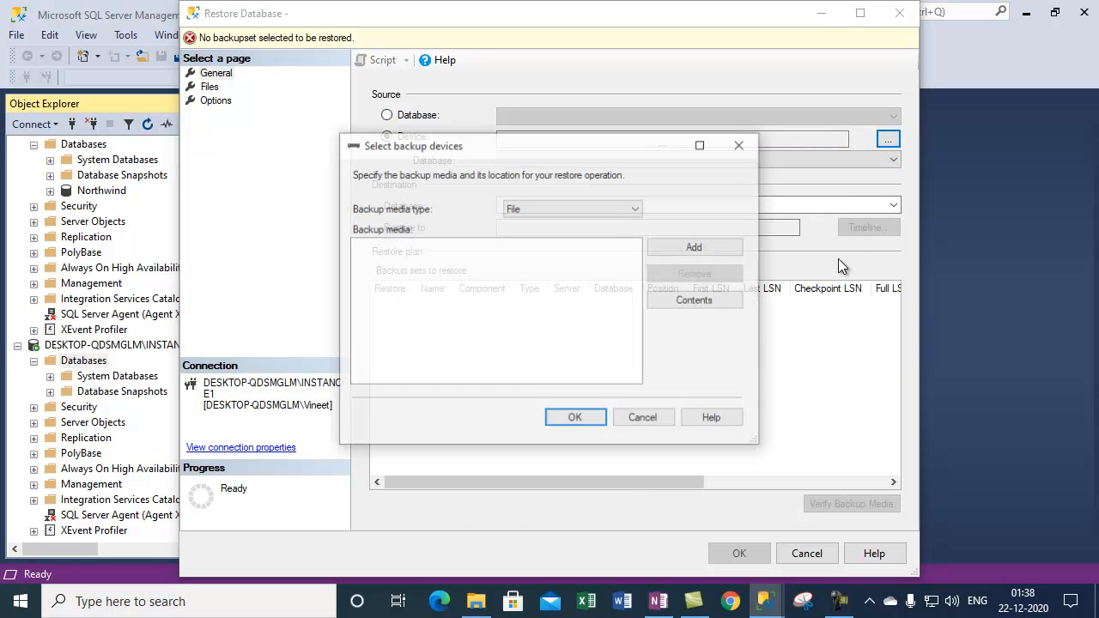
{"action": "left_click", "coordinate": [692, 247]}
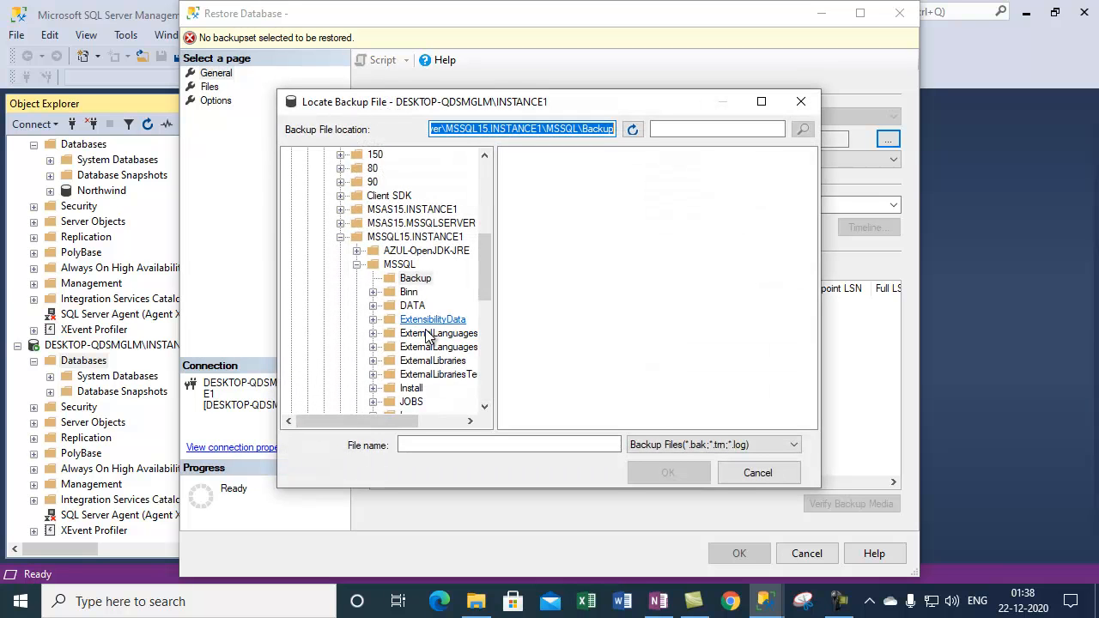
Look for the Northwind backup in MSSQL15.MSSQLSERVER\MSSQL\Backup and leave the file browser without choosing a file
{"action": "left_click", "coordinate": [340, 238]}
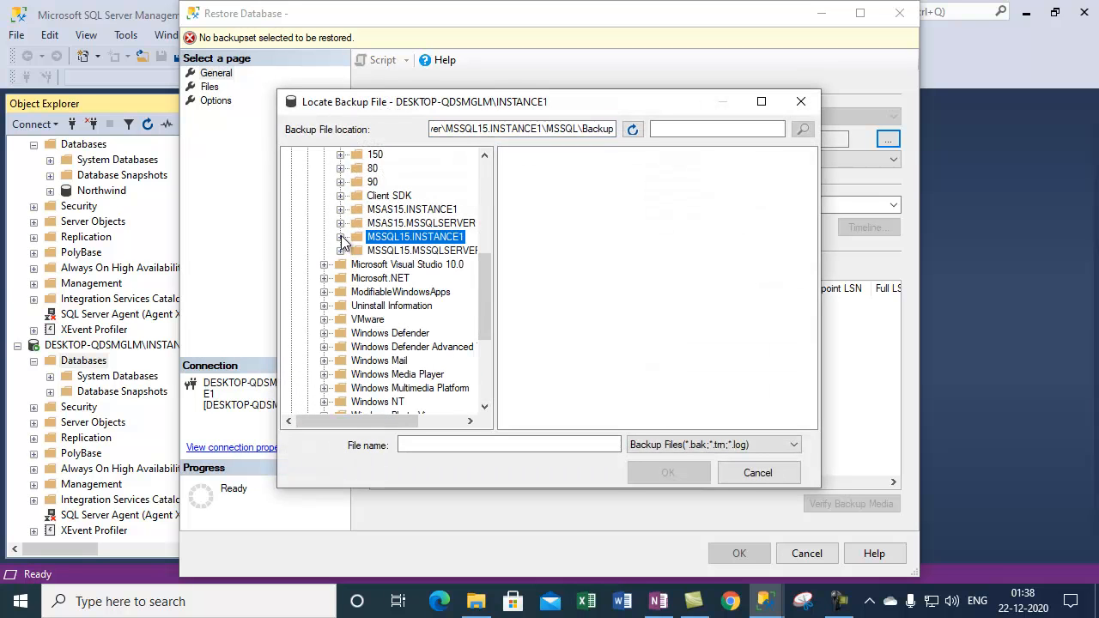
{"action": "left_click", "coordinate": [368, 252]}
{"action": "left_click", "coordinate": [341, 251]}
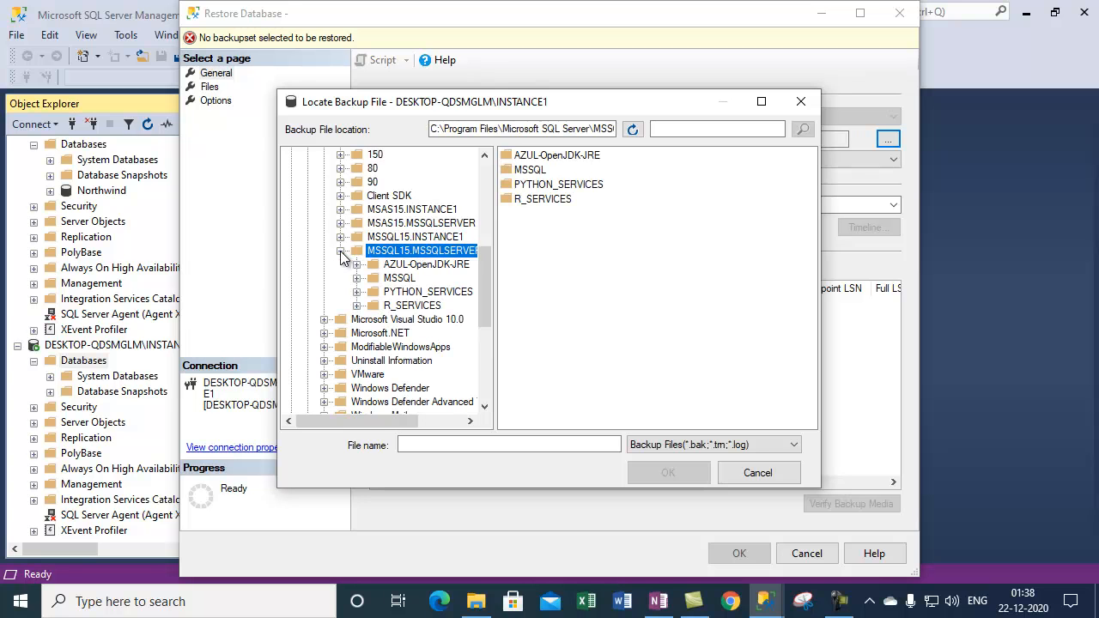
{"action": "left_click", "coordinate": [399, 277]}
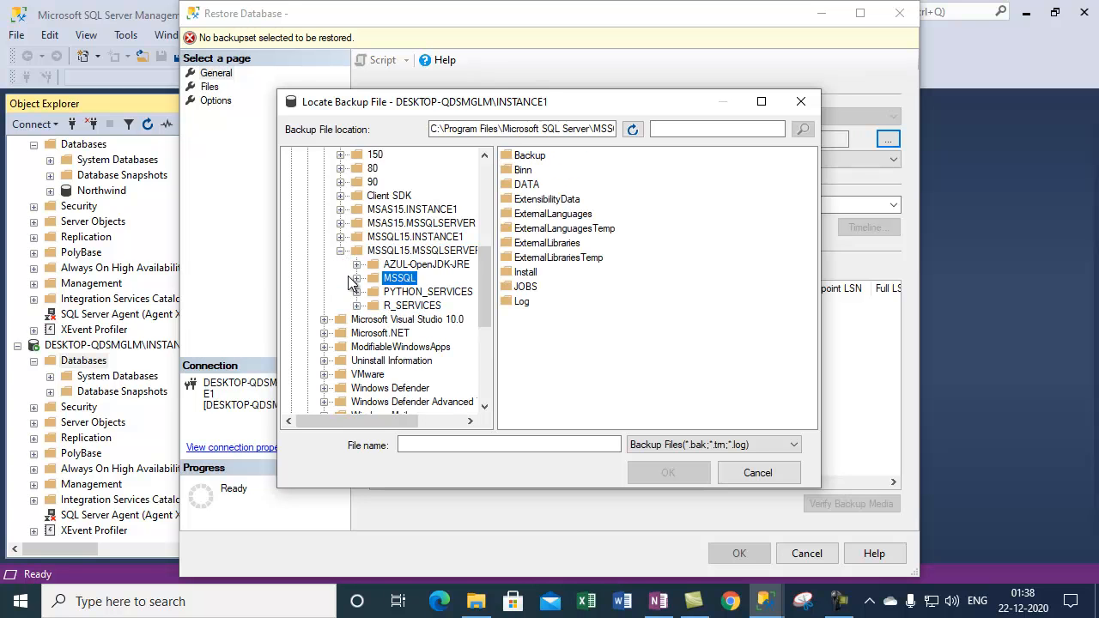
{"action": "left_click", "coordinate": [357, 277]}
{"action": "left_click", "coordinate": [416, 264]}
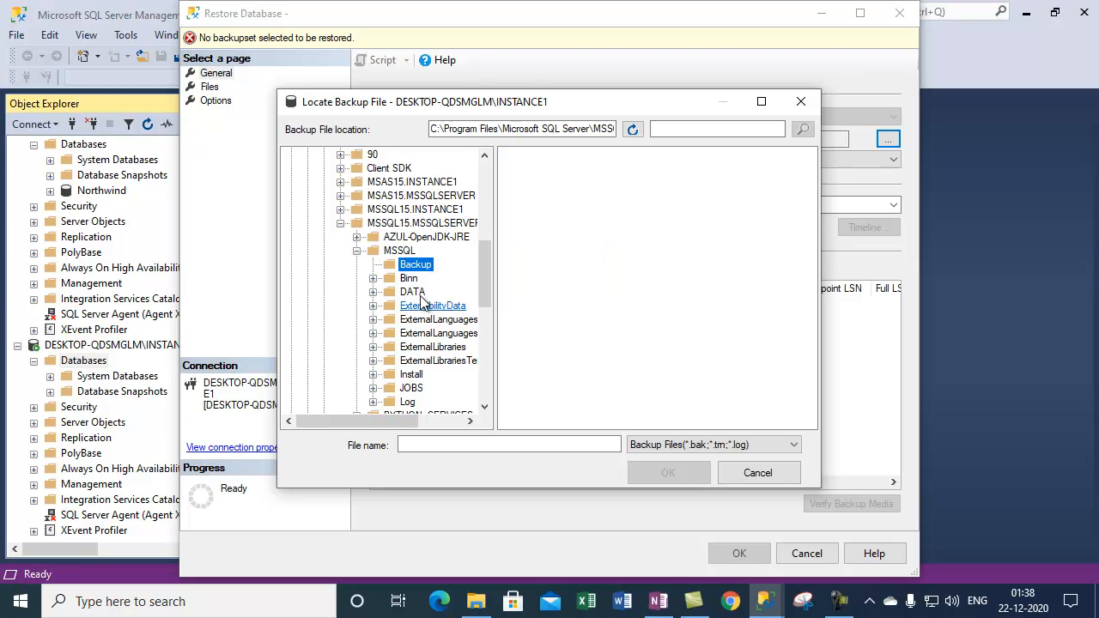
{"action": "left_click", "coordinate": [562, 210]}
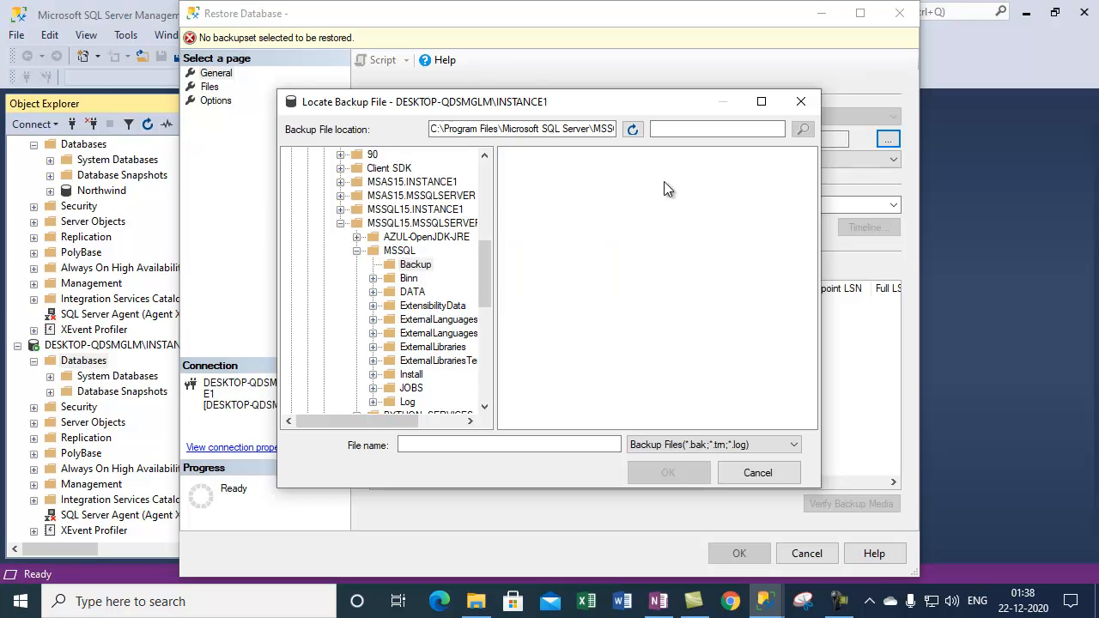
{"action": "left_click", "coordinate": [753, 474]}
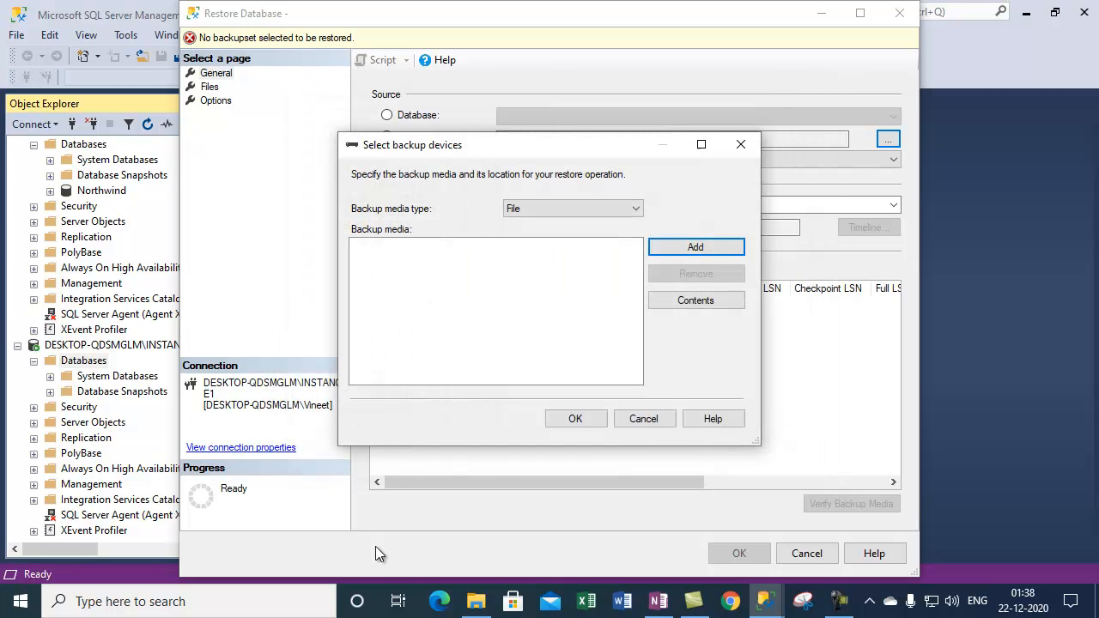
Switch to File Explorer and copy Northwind.bak from the MSSQL15.MSSQLSERVER Backup folder to the Desktop
{"action": "left_click", "coordinate": [475, 601]}
{"action": "left_click", "coordinate": [210, 116]}
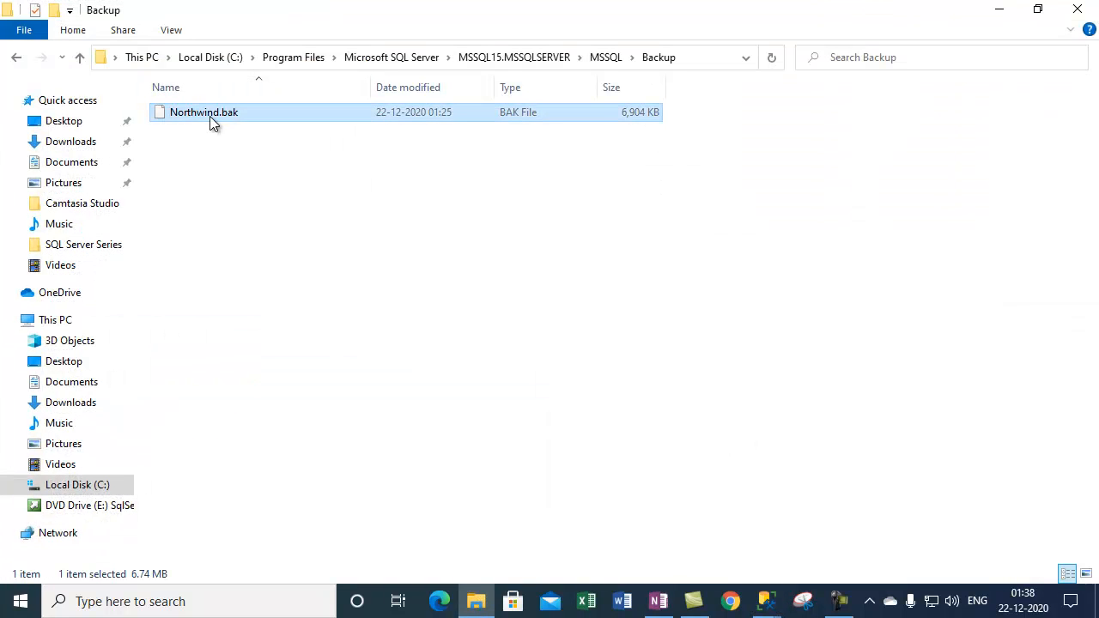
{"action": "right_click", "coordinate": [211, 115]}
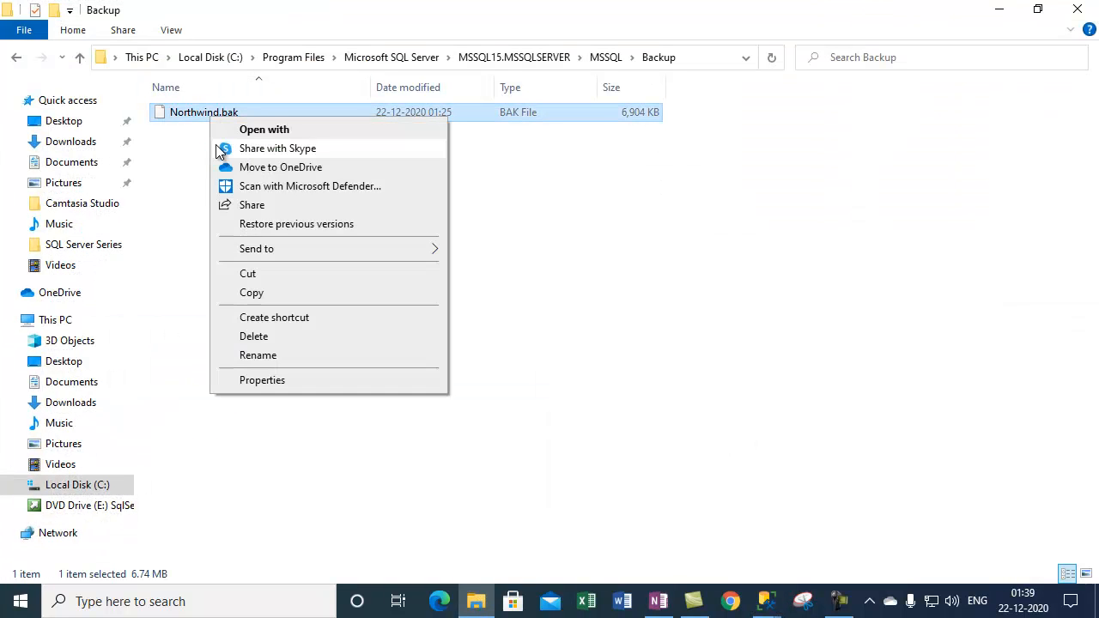
{"action": "left_click", "coordinate": [283, 295]}
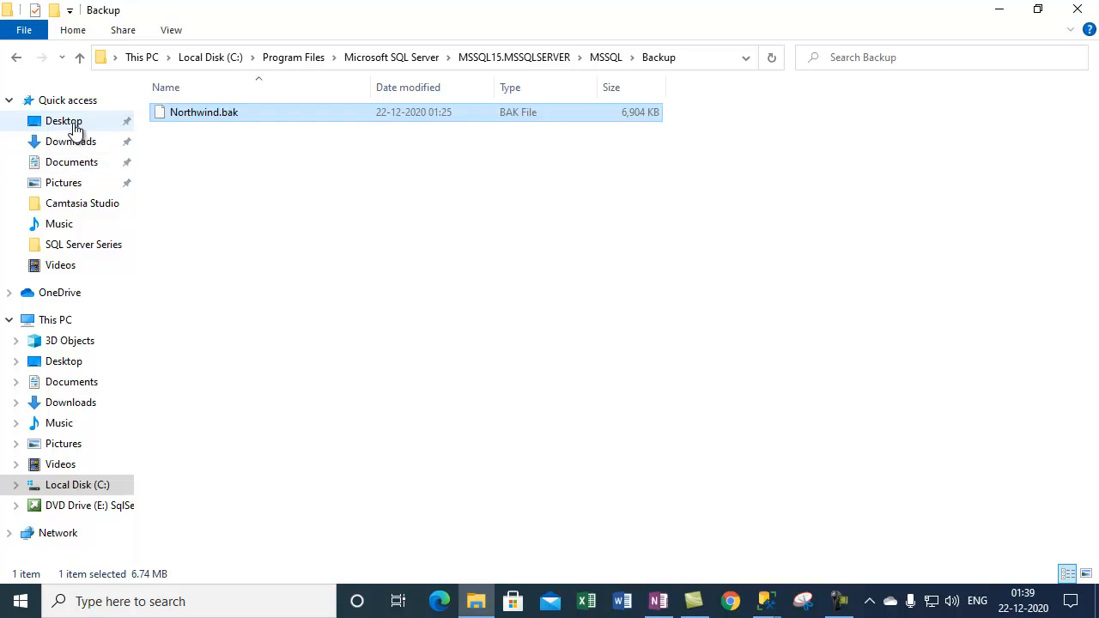
{"action": "left_click", "coordinate": [69, 123]}
{"action": "right_click", "coordinate": [314, 191]}
{"action": "left_click", "coordinate": [368, 285]}
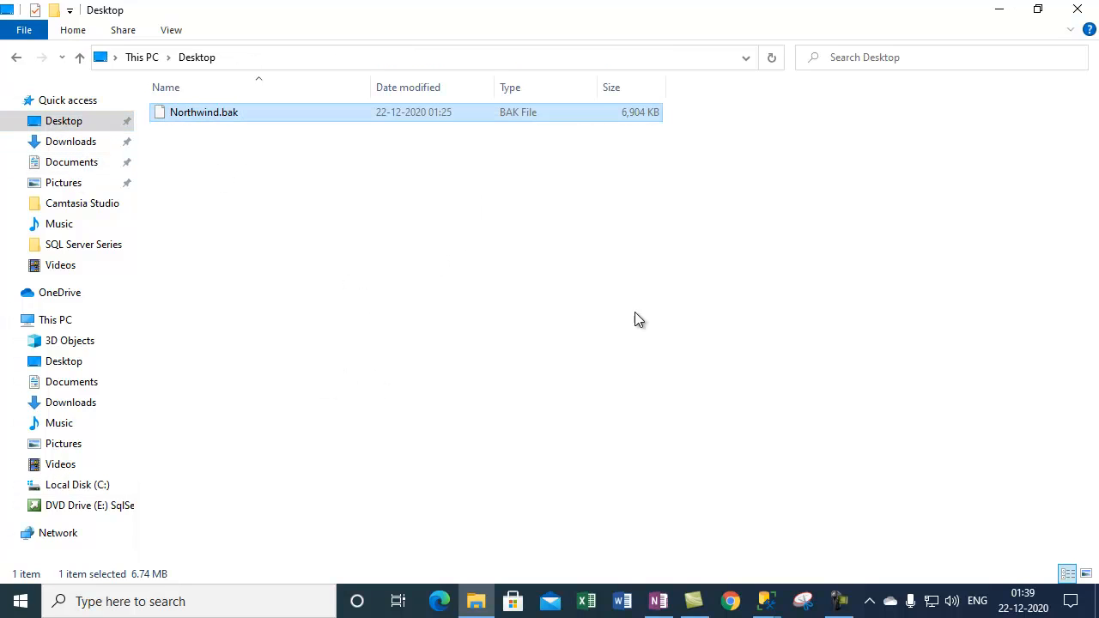
Return to SQL Server Management Studio, look for the copied backup in the personal folder under C:\Users, and cancel the file browser
{"action": "left_click", "coordinate": [777, 606]}
{"action": "left_click", "coordinate": [807, 528]}
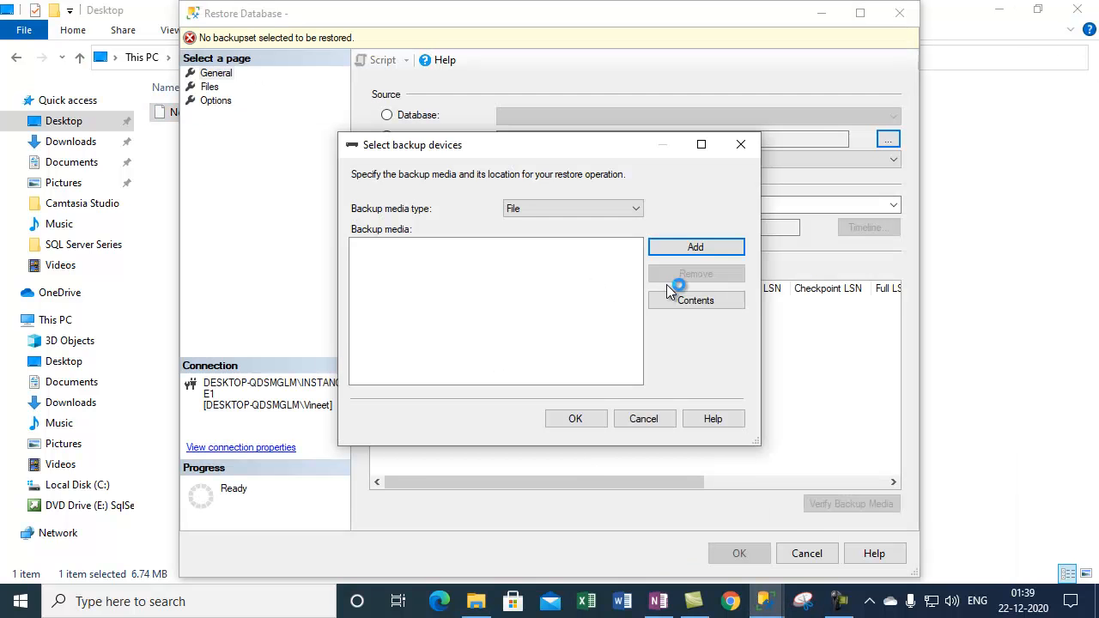
{"action": "left_click", "coordinate": [677, 248]}
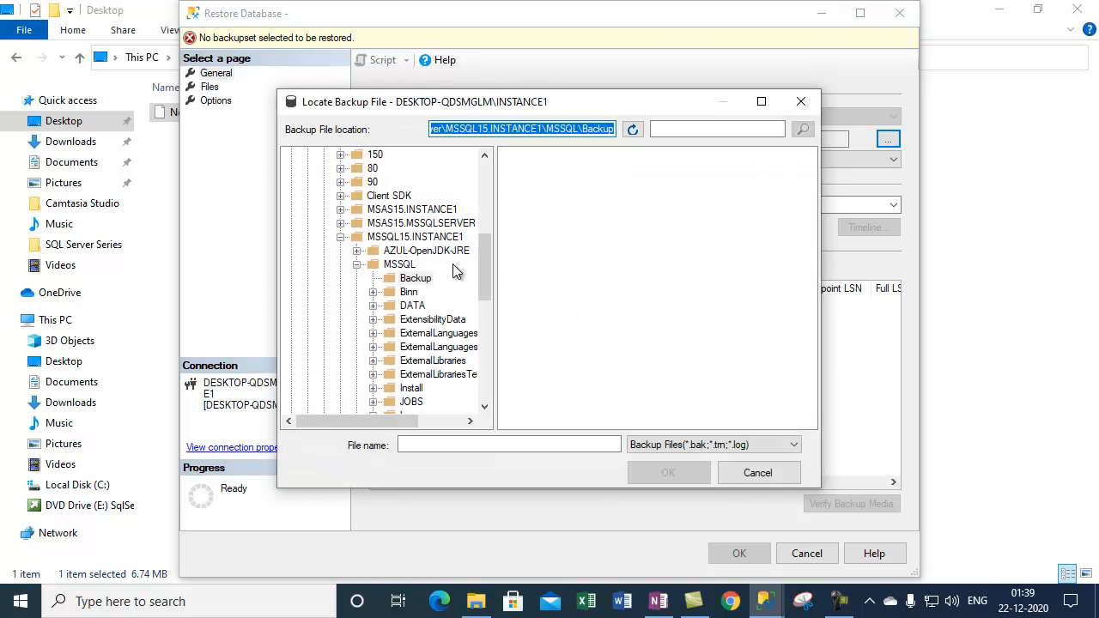
{"action": "left_click_drag", "start_coordinate": [488, 276], "coordinate": [488, 163]}
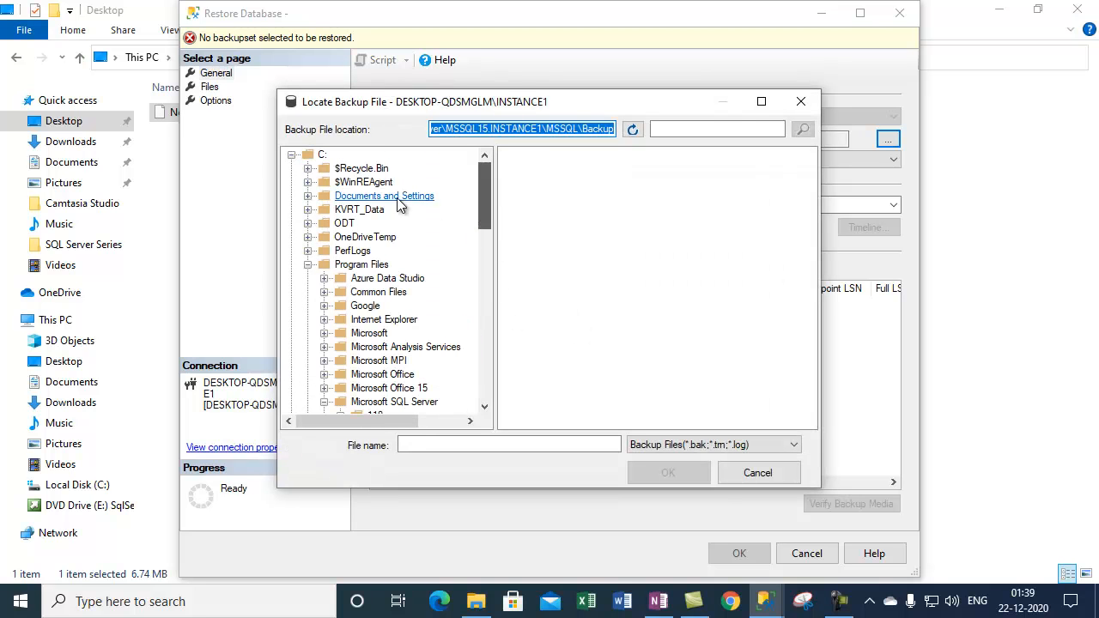
{"action": "left_click", "coordinate": [308, 264]}
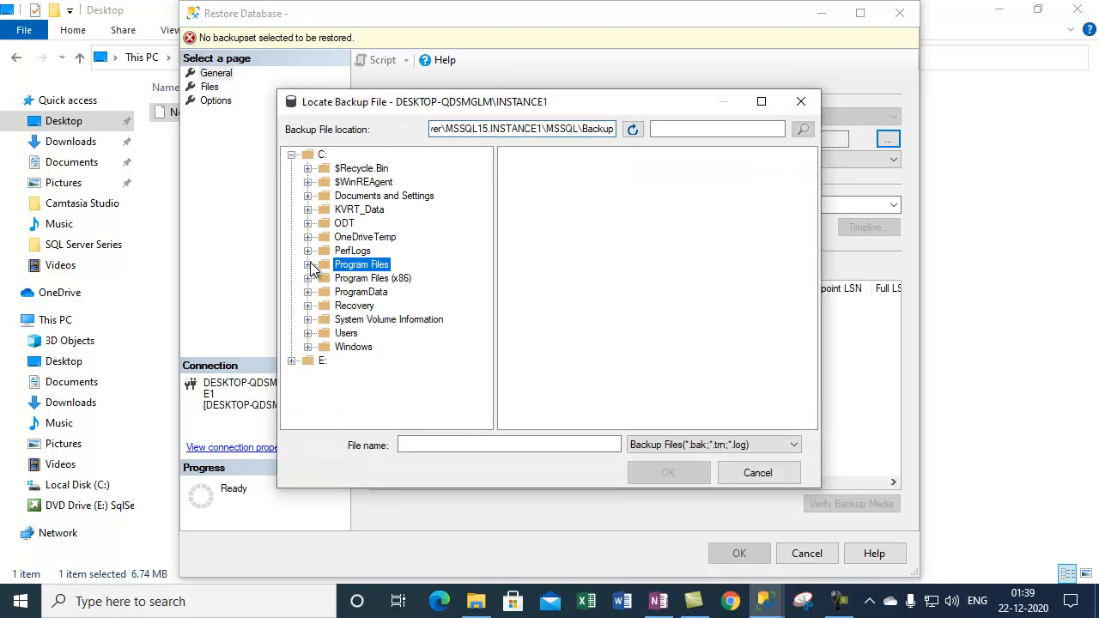
{"action": "left_click", "coordinate": [348, 333]}
{"action": "left_click", "coordinate": [309, 333]}
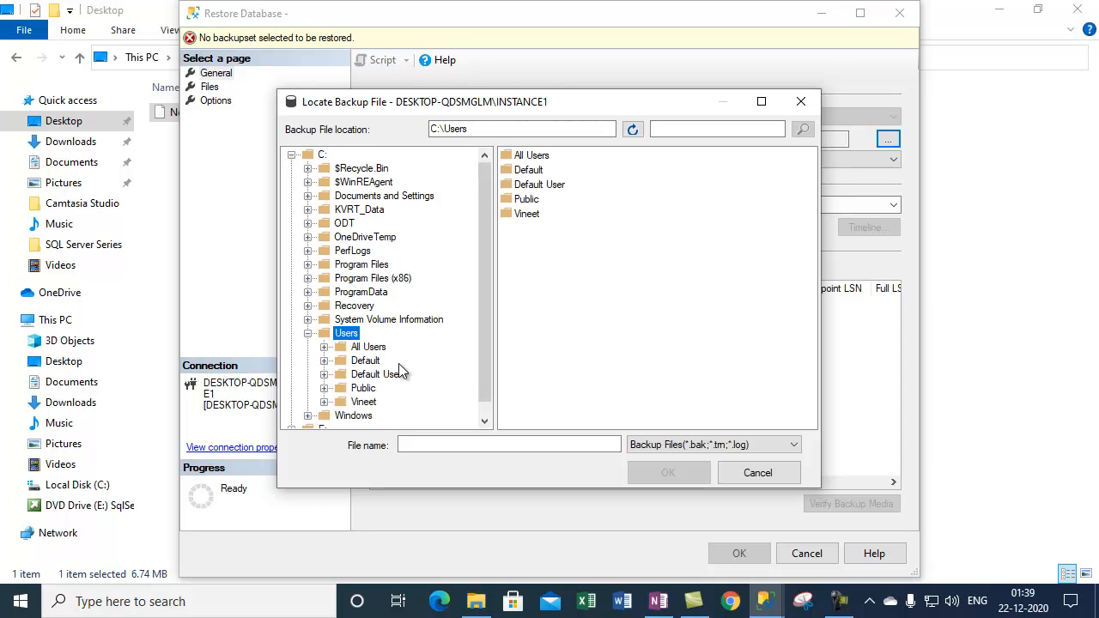
{"action": "left_click", "coordinate": [364, 401]}
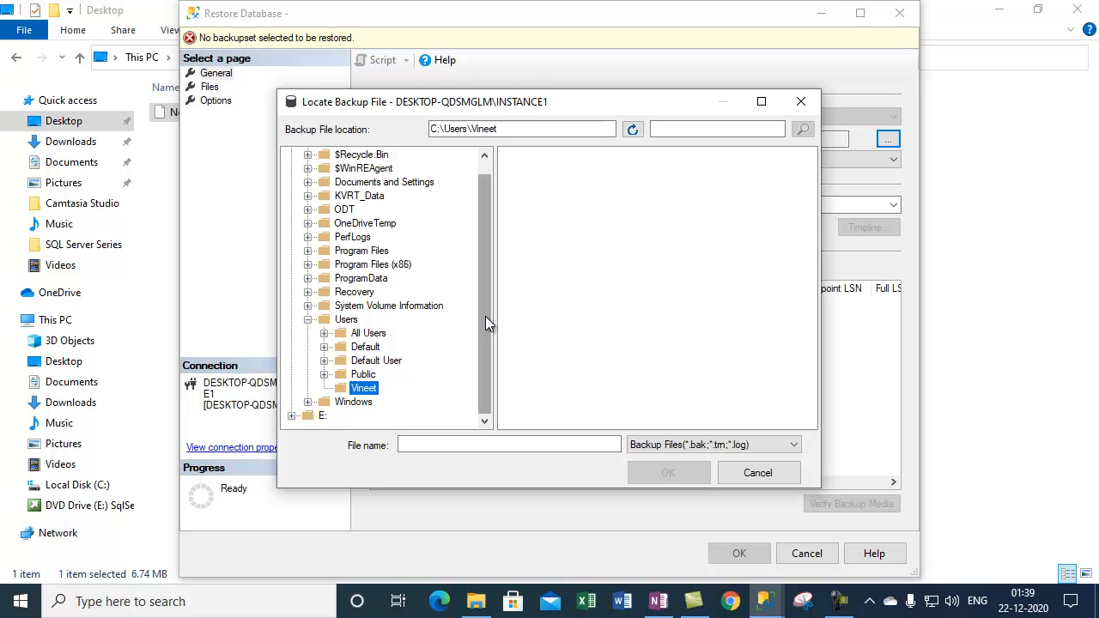
{"action": "left_click_drag", "start_coordinate": [485, 316], "coordinate": [479, 380]}
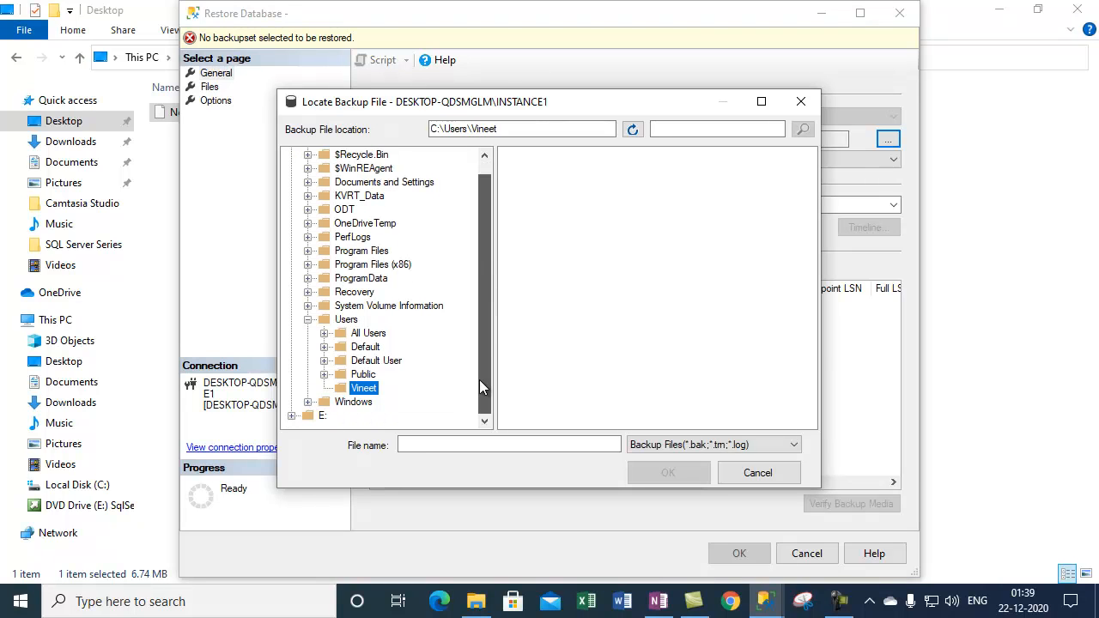
{"action": "left_click", "coordinate": [752, 474]}
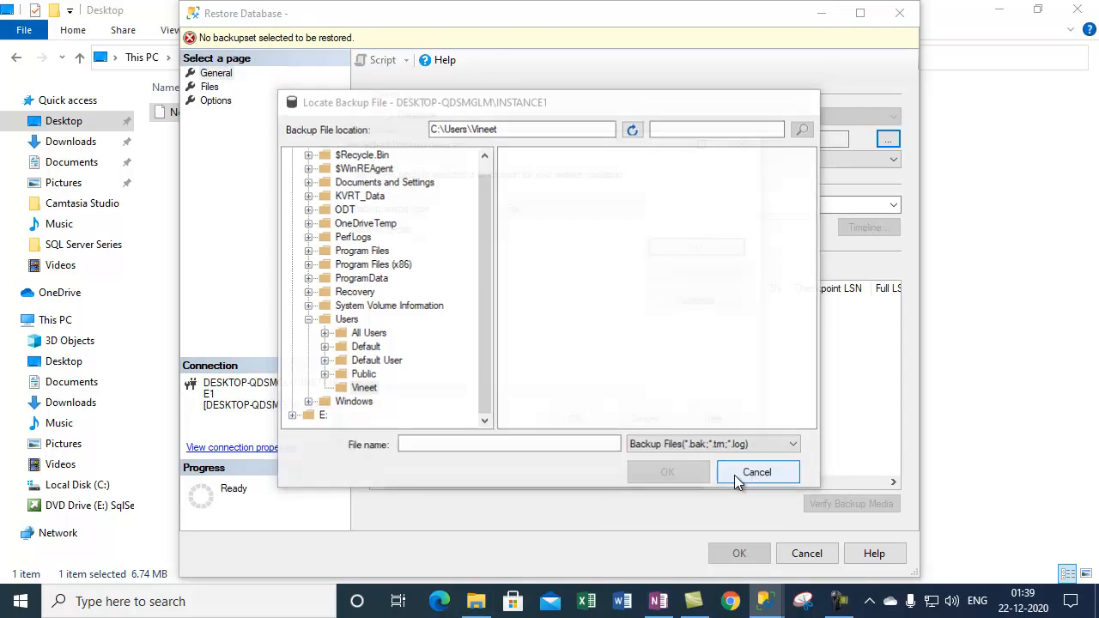
Switch to File Explorer and move Northwind.bak from the Desktop to the root of Local Disk (C:), granting administrator permission
{"action": "left_click", "coordinate": [476, 601]}
{"action": "right_click", "coordinate": [205, 116]}
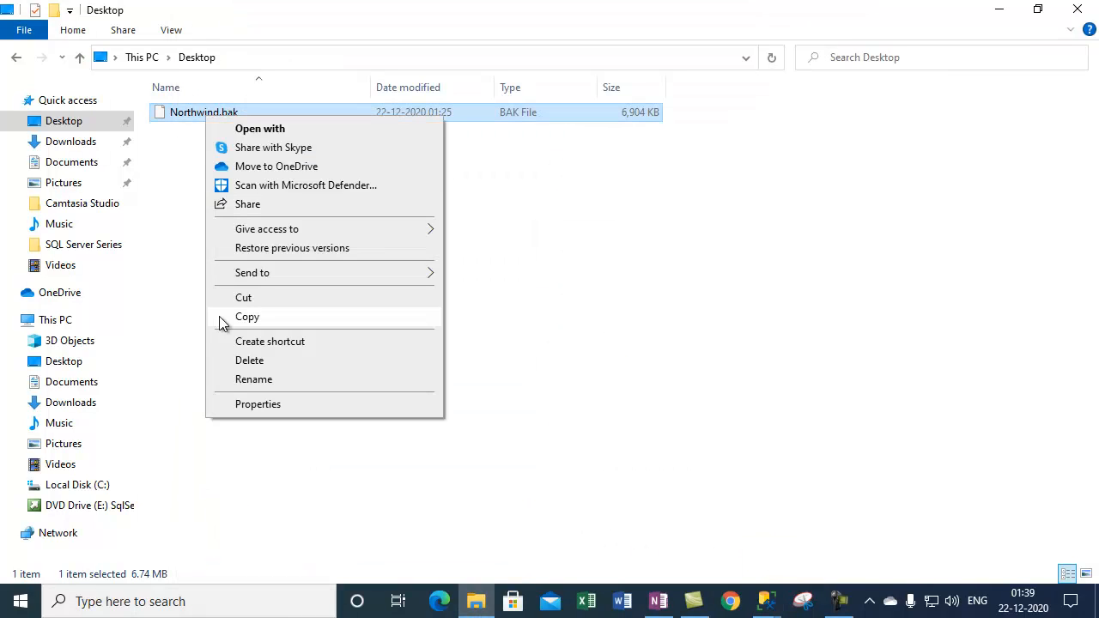
{"action": "left_click", "coordinate": [258, 314]}
{"action": "left_click", "coordinate": [56, 322]}
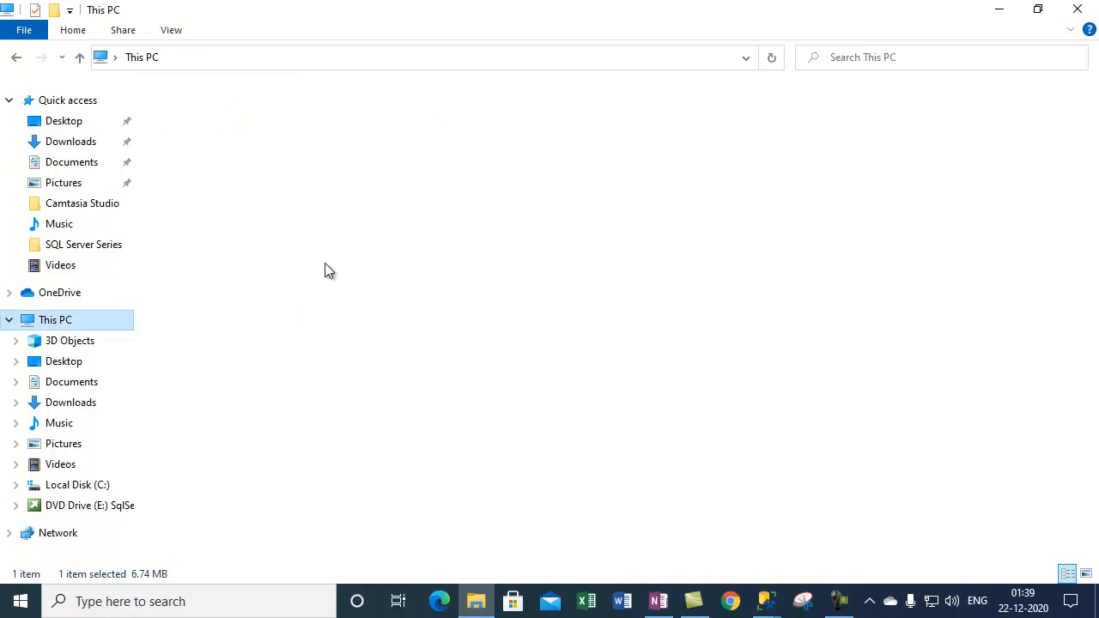
{"action": "left_click", "coordinate": [244, 258]}
{"action": "double_click", "coordinate": [243, 256]}
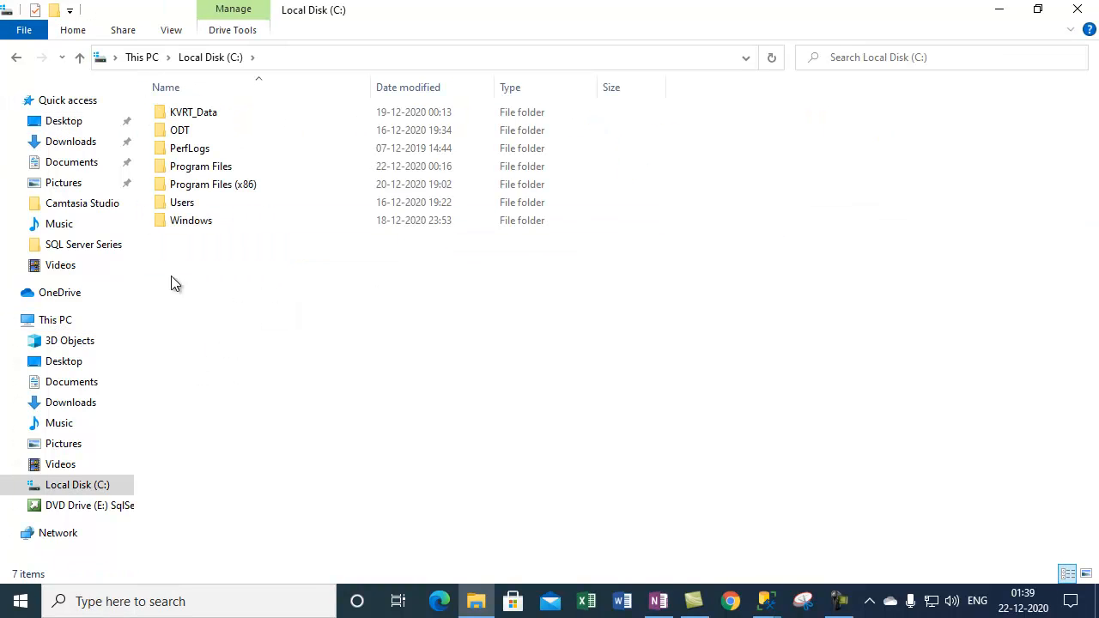
{"action": "right_click", "coordinate": [238, 278]}
{"action": "left_click", "coordinate": [278, 371]}
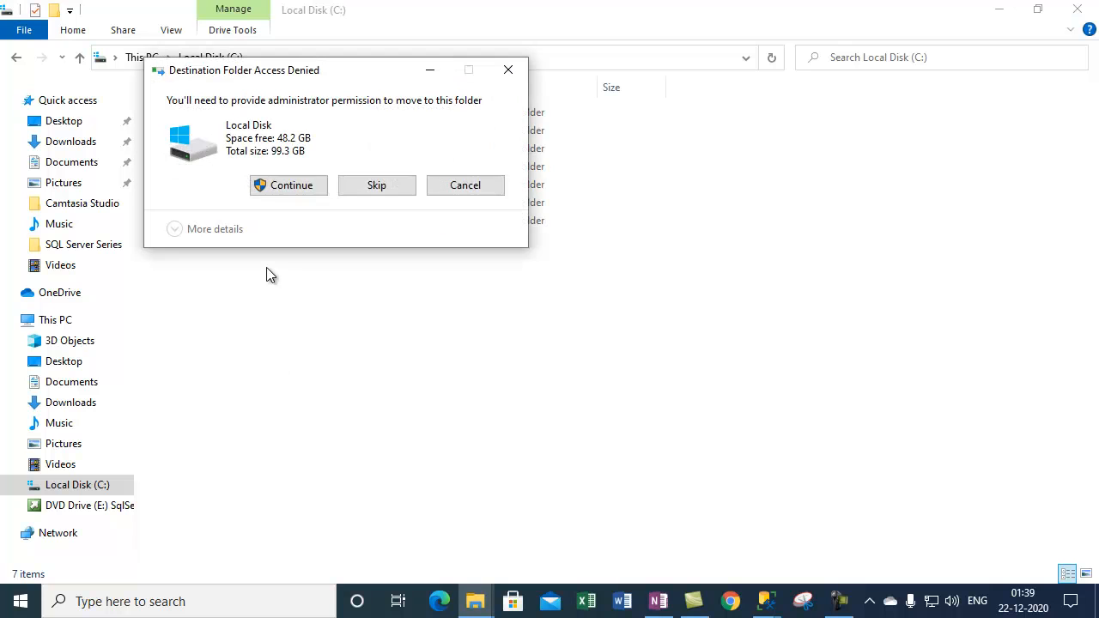
{"action": "left_click", "coordinate": [289, 191]}
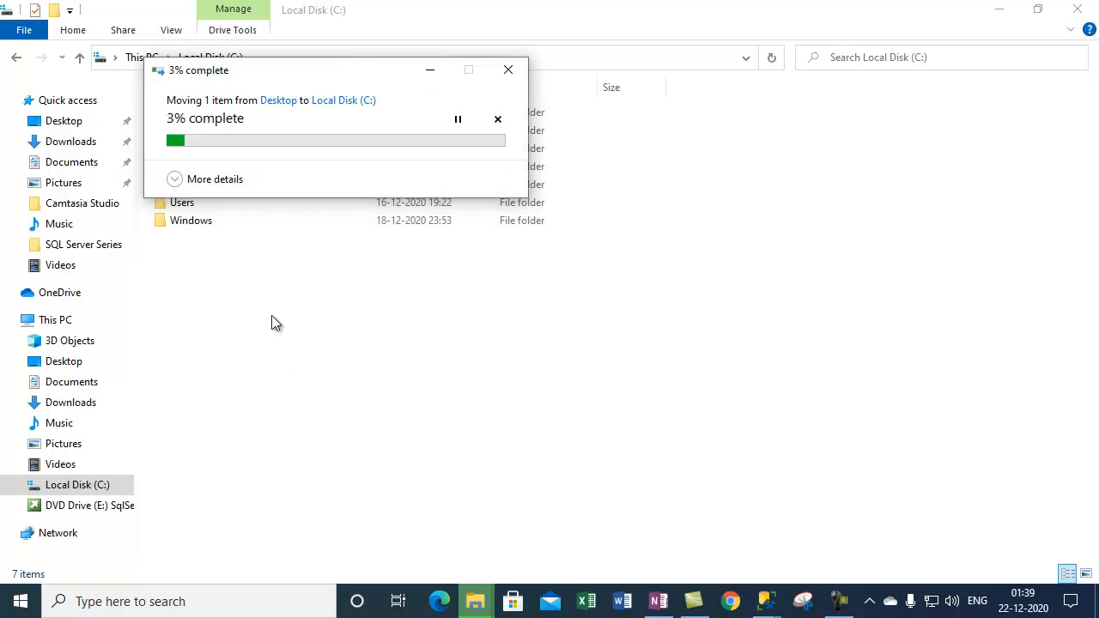
{"action": "left_click", "coordinate": [282, 311]}
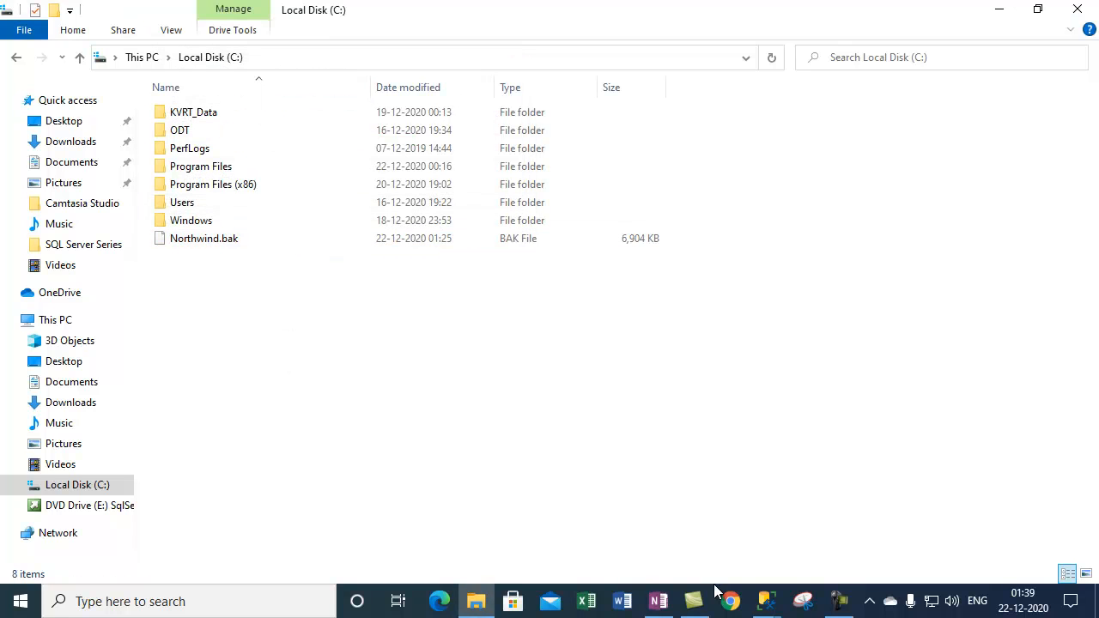
Return to SQL Server Management Studio, start adding a backup file to the backup devices, and browse to the root of C:
{"action": "mouse_move", "coordinate": [767, 601]}
{"action": "left_click", "coordinate": [767, 506]}
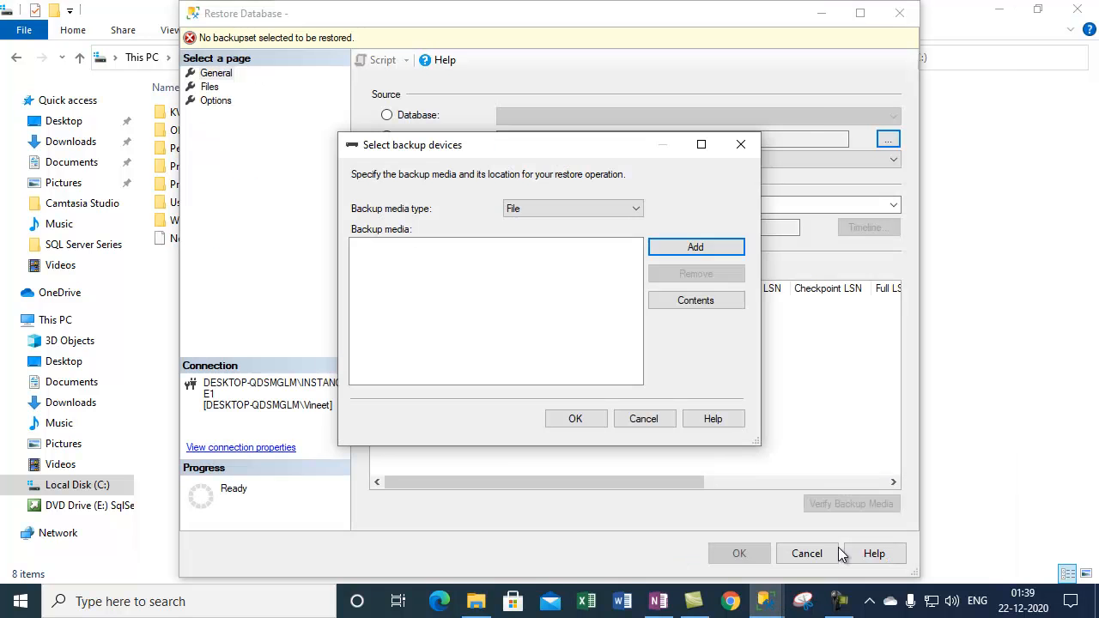
{"action": "left_click", "coordinate": [684, 251]}
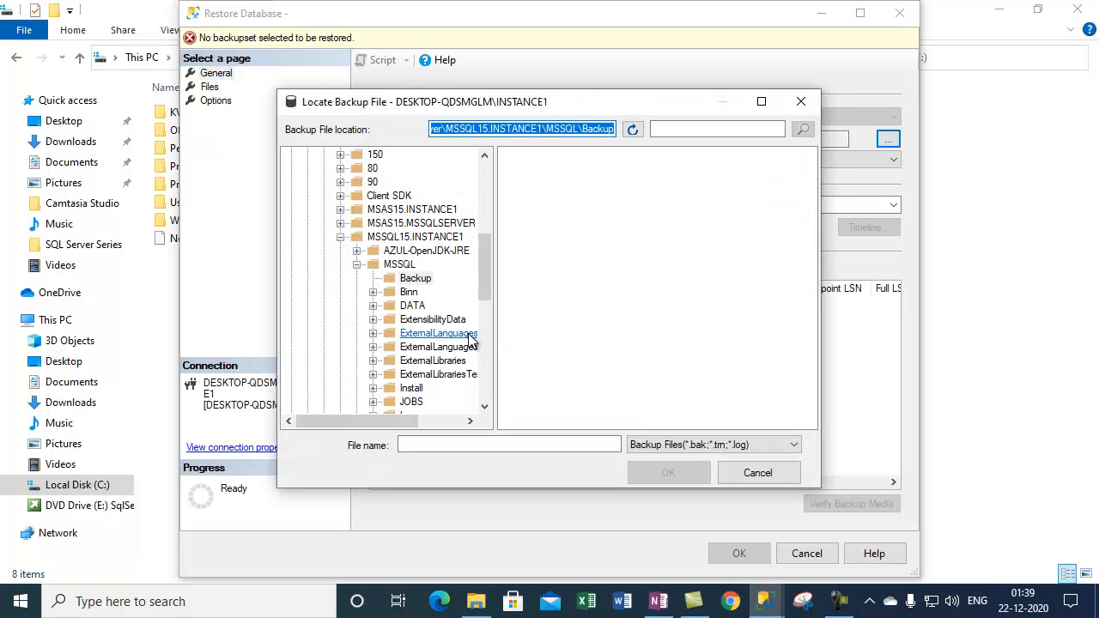
{"action": "left_click_drag", "start_coordinate": [484, 276], "coordinate": [490, 202]}
{"action": "left_click", "coordinate": [319, 155]}
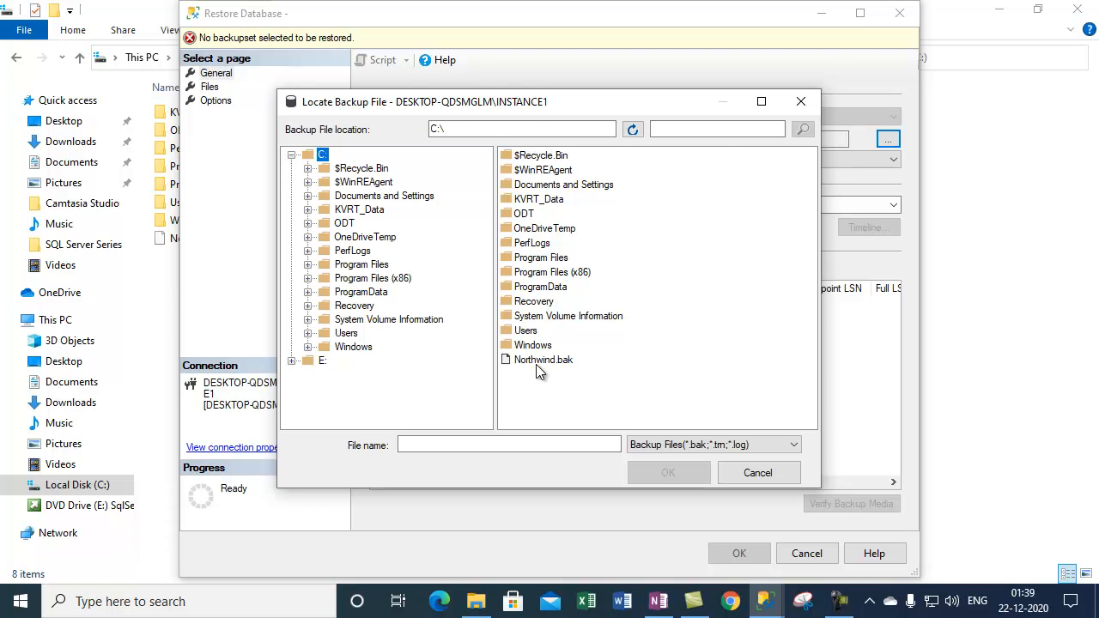
Look for the backup in the MSSQL15.MSSQLSERVER\MSSQL\Backup folder under Program Files\Microsoft SQL Server
{"action": "left_click", "coordinate": [362, 265]}
{"action": "left_click", "coordinate": [308, 264]}
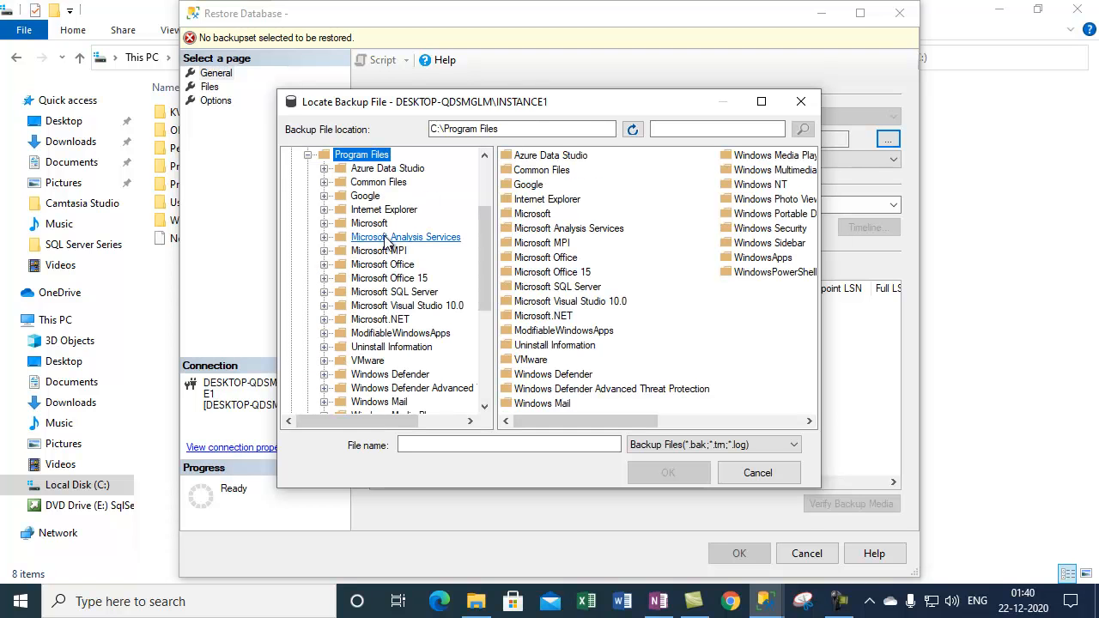
{"action": "left_click", "coordinate": [388, 293]}
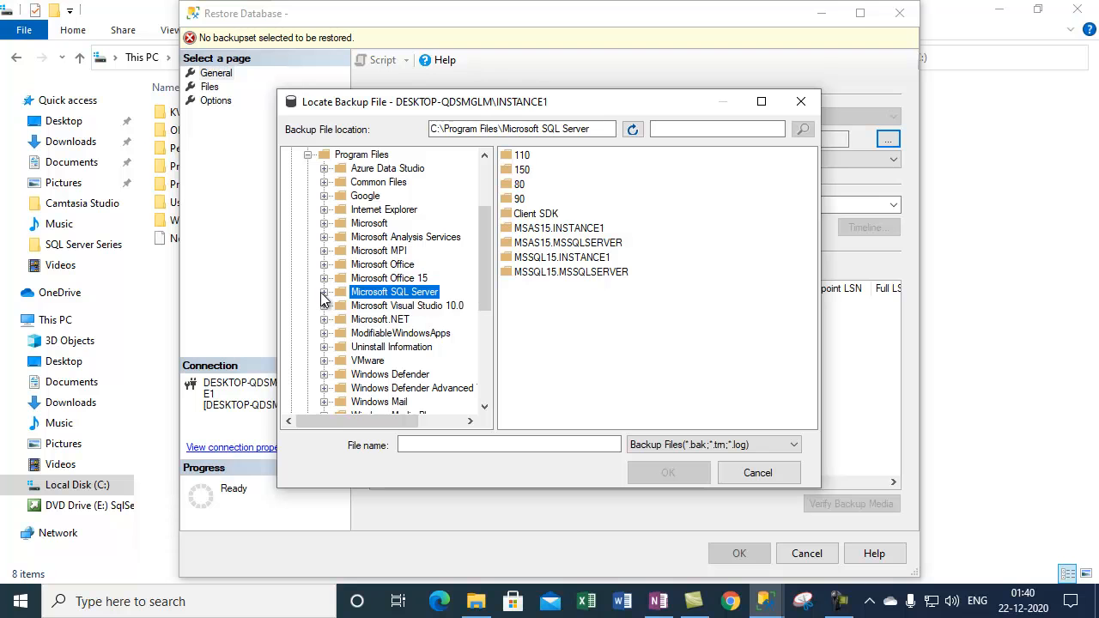
{"action": "left_click", "coordinate": [324, 292]}
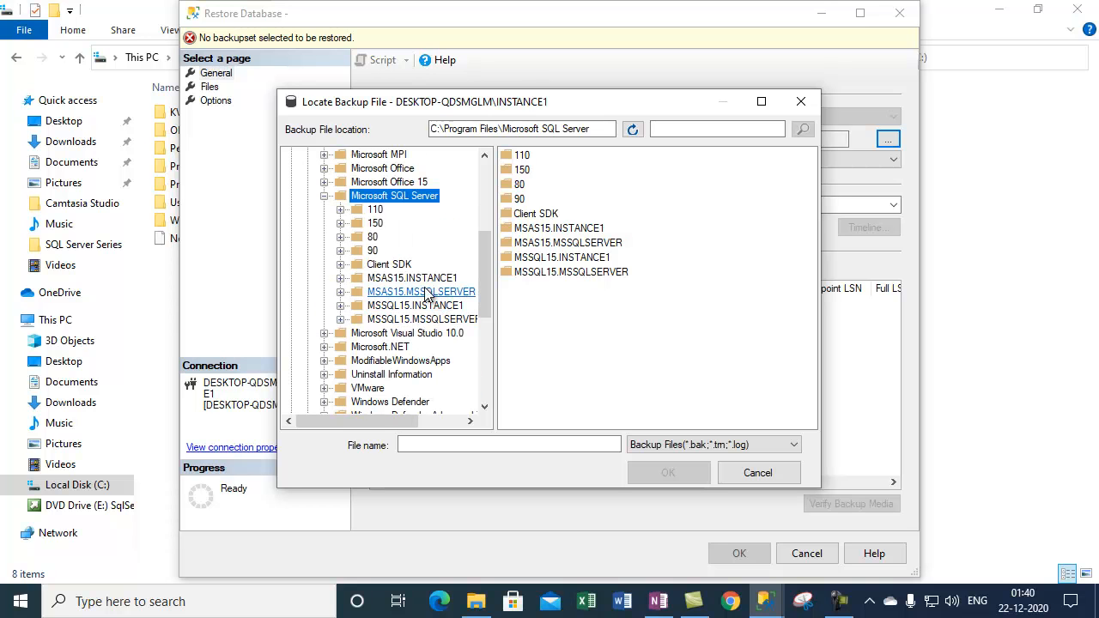
{"action": "left_click", "coordinate": [420, 320]}
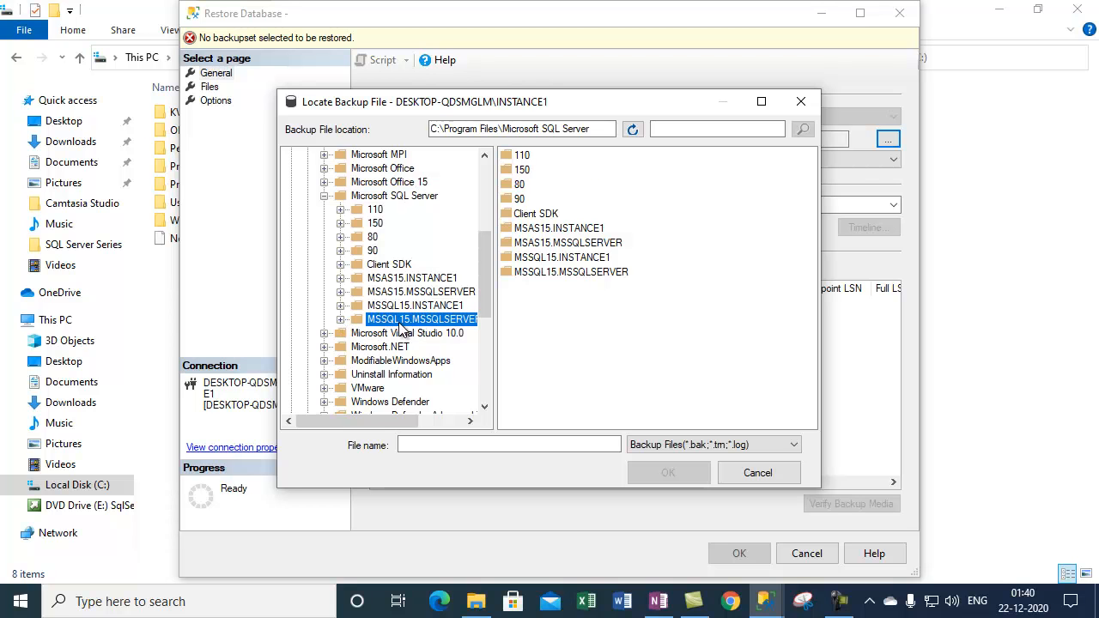
{"action": "left_click", "coordinate": [342, 319]}
{"action": "left_click", "coordinate": [359, 348]}
{"action": "left_click", "coordinate": [357, 347]}
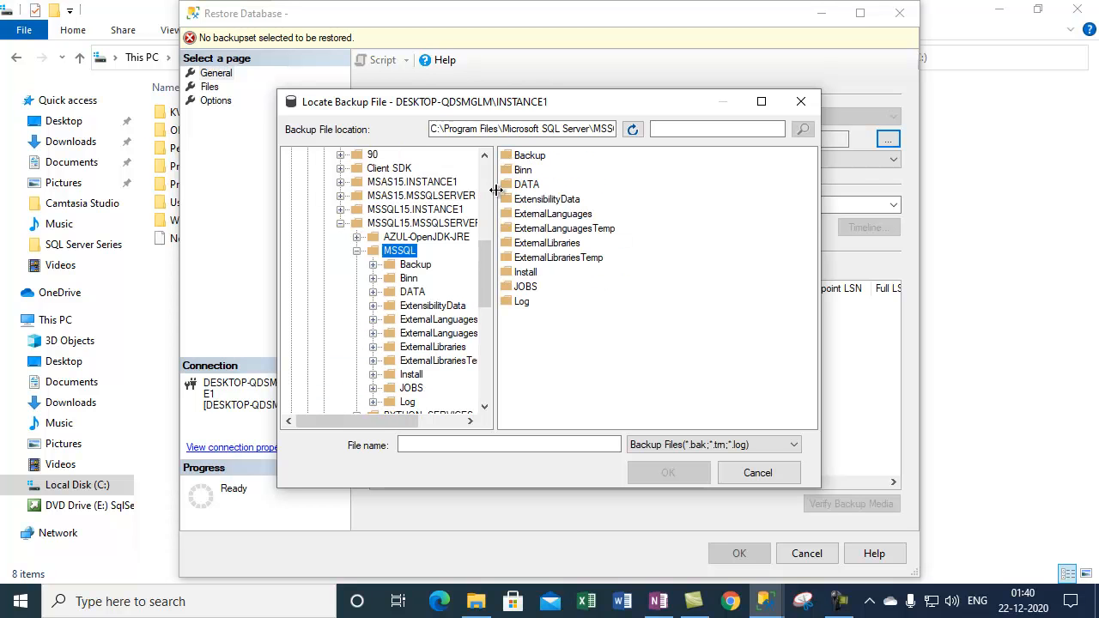
{"action": "left_click", "coordinate": [414, 265]}
{"action": "left_click", "coordinate": [601, 227]}
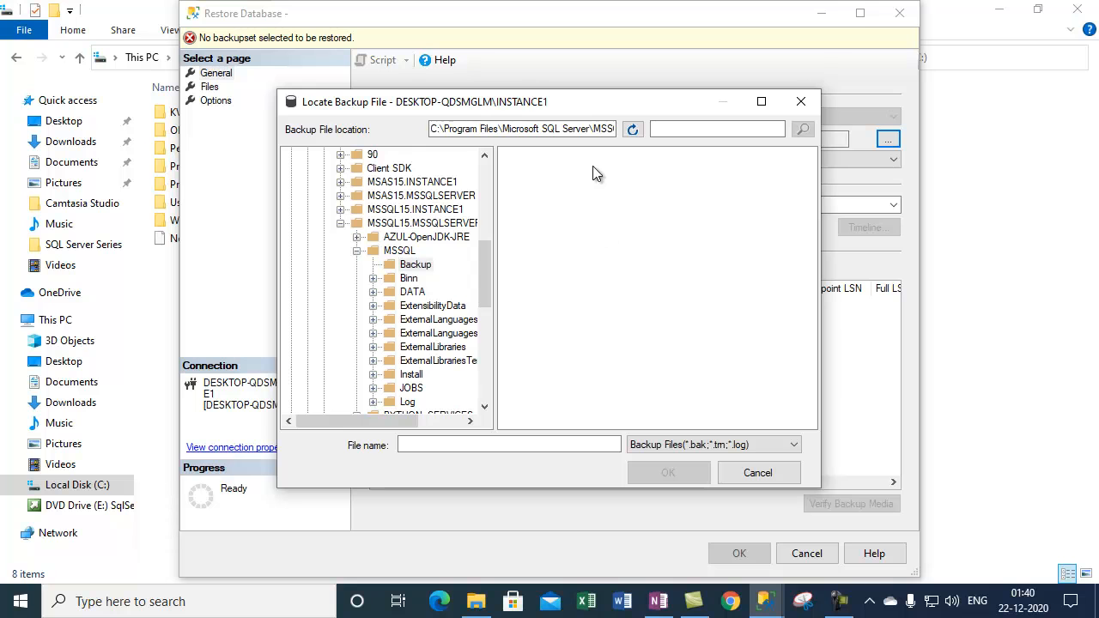
Go back to the root of C: and confirm Northwind.bak as the backup device for the restore
{"action": "left_click", "coordinate": [484, 213]}
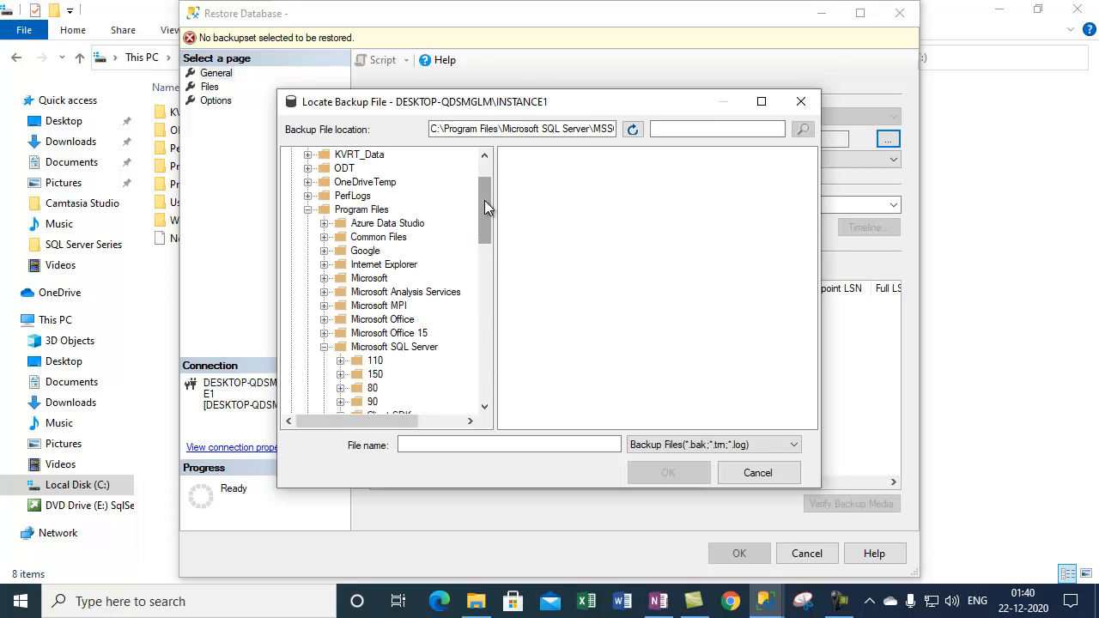
{"action": "left_click", "coordinate": [310, 211]}
{"action": "left_click", "coordinate": [322, 155]}
{"action": "left_click", "coordinate": [556, 360]}
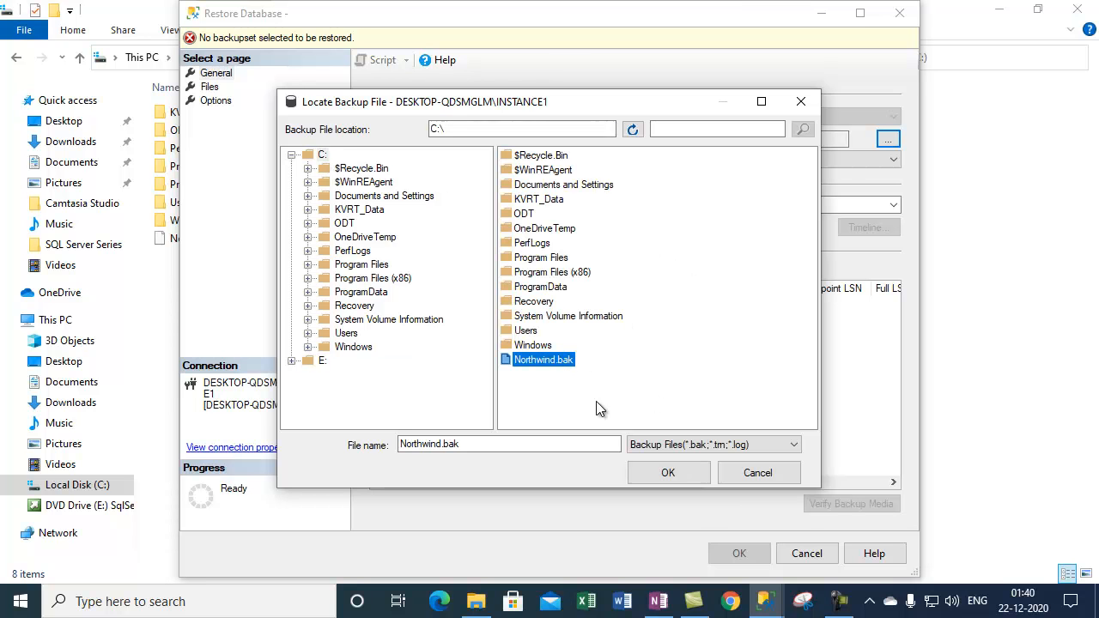
{"action": "left_click", "coordinate": [690, 478]}
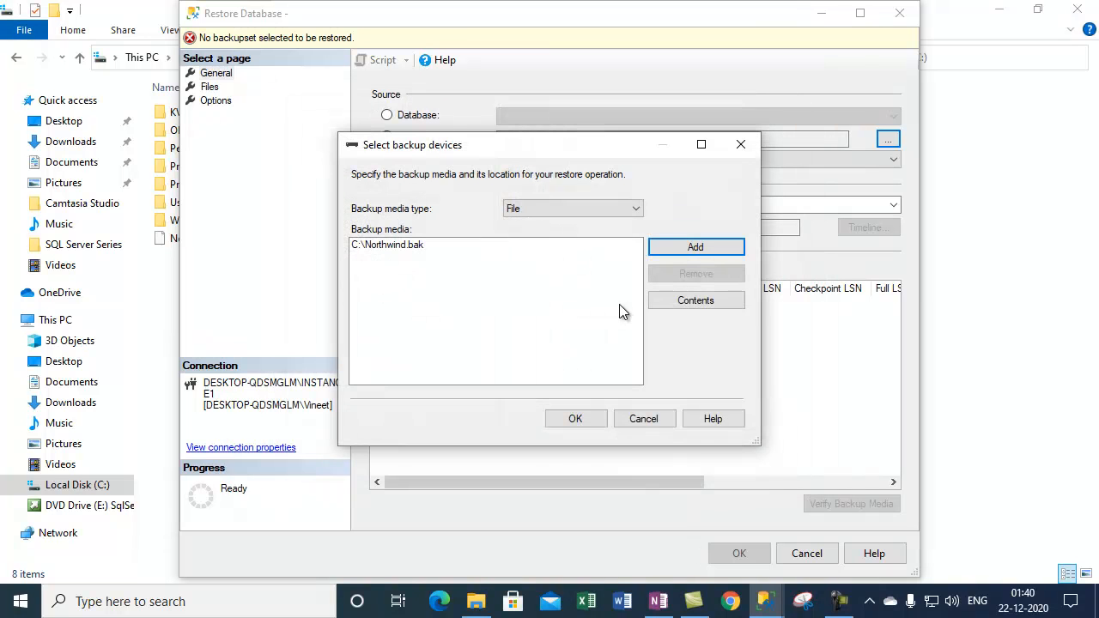
{"action": "left_click", "coordinate": [592, 424]}
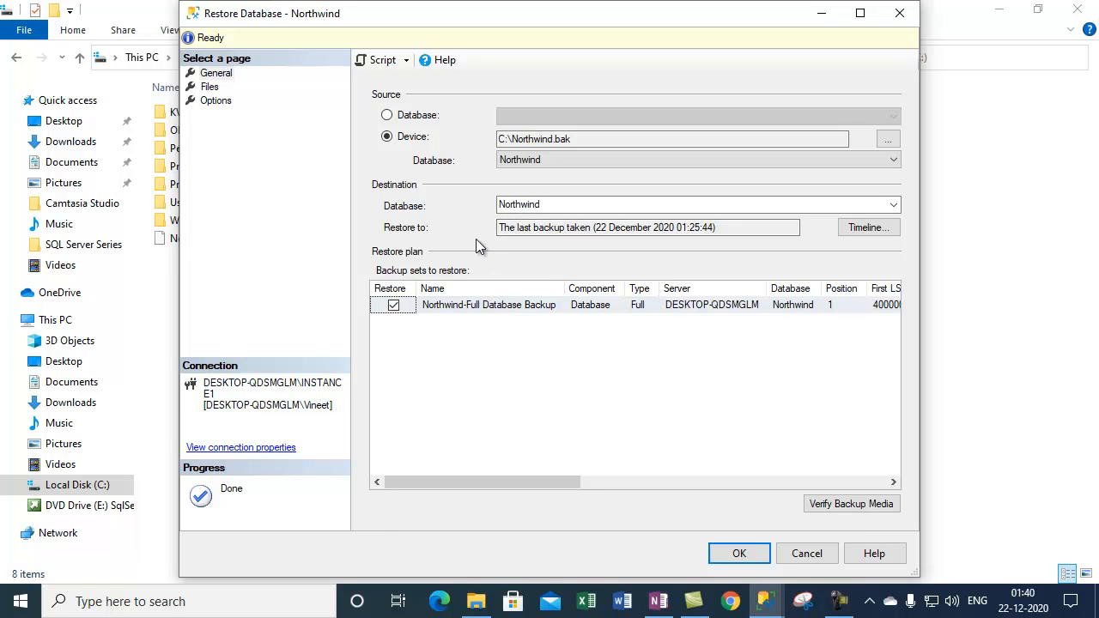
Review the destination database name, the restore point and all the backup set details of the Northwind restore plan
{"action": "double_click", "coordinate": [527, 205]}
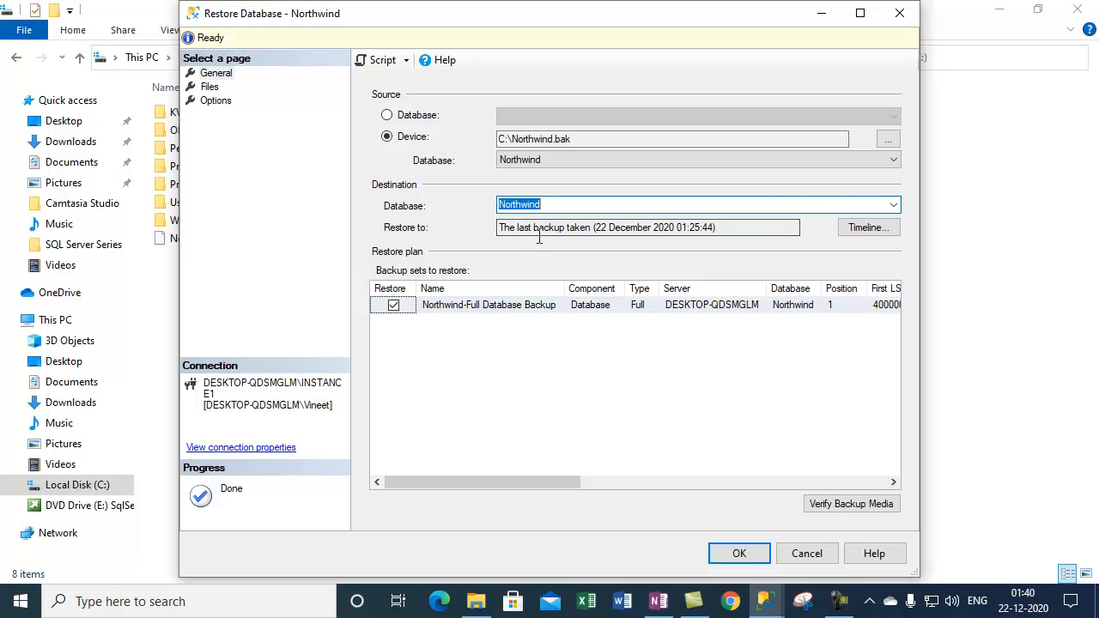
{"action": "left_click", "coordinate": [584, 227]}
{"action": "left_click_drag", "start_coordinate": [591, 227], "coordinate": [726, 230]}
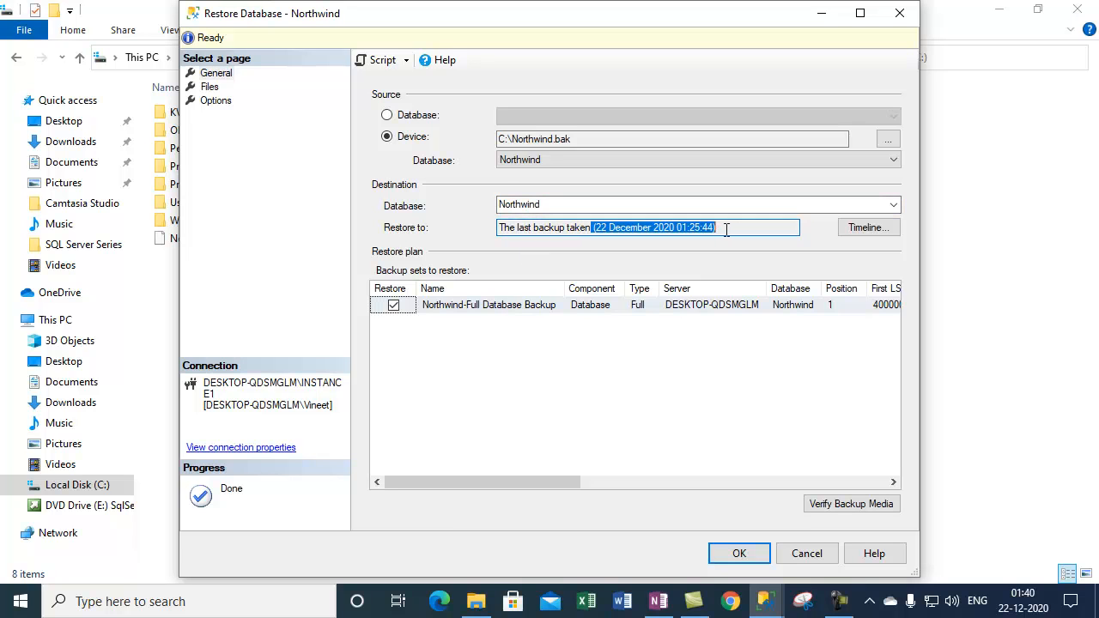
{"action": "left_click", "coordinate": [682, 304]}
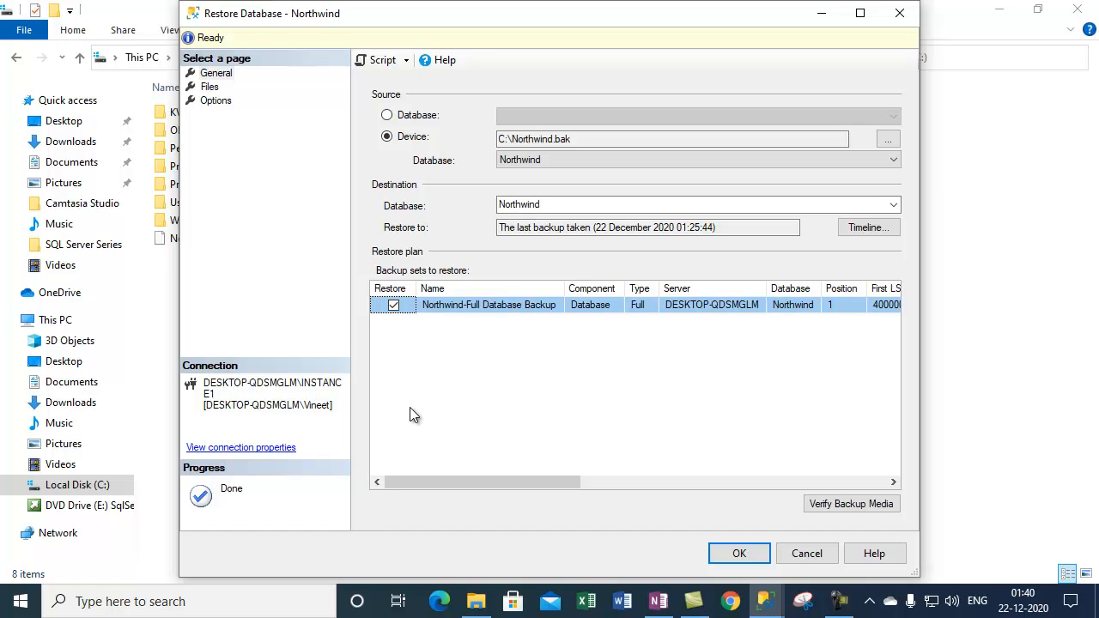
{"action": "left_click_drag", "start_coordinate": [486, 484], "coordinate": [447, 473]}
{"action": "left_click_drag", "start_coordinate": [542, 483], "coordinate": [858, 461]}
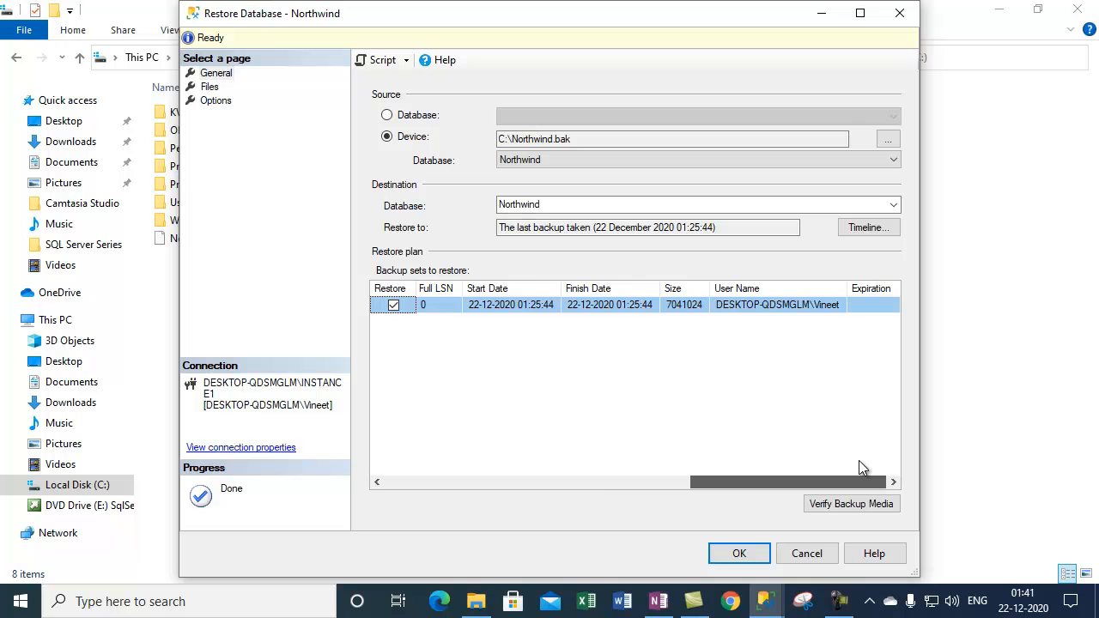
{"action": "left_click_drag", "start_coordinate": [857, 460], "coordinate": [500, 469]}
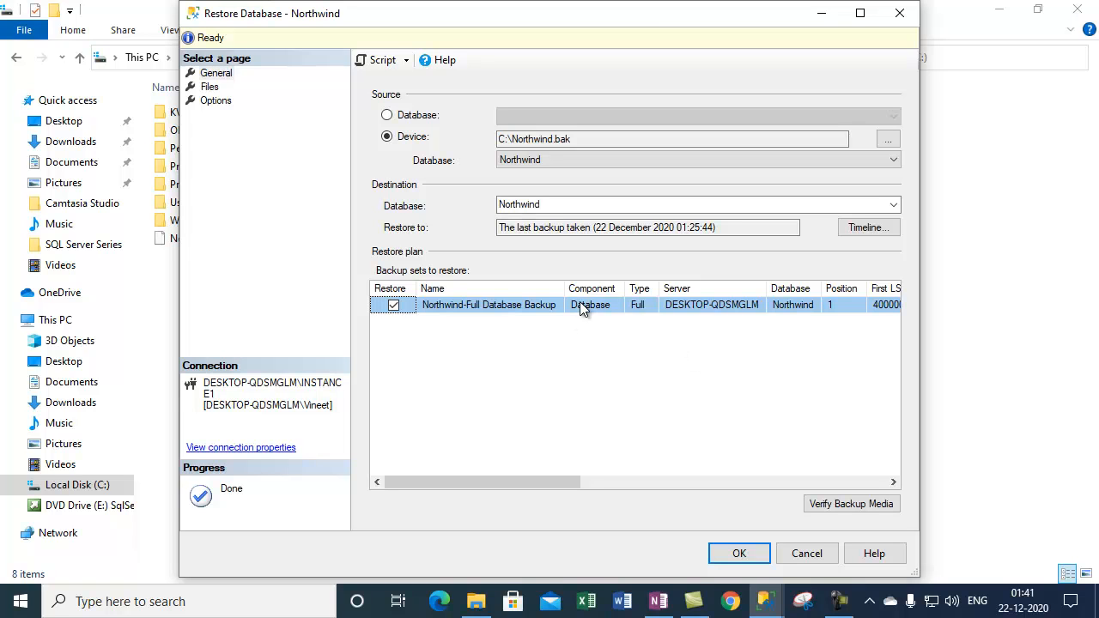
Show the database file settings of the restore and examine the full original and Restore As paths of the data and log files
{"action": "left_click", "coordinate": [210, 88]}
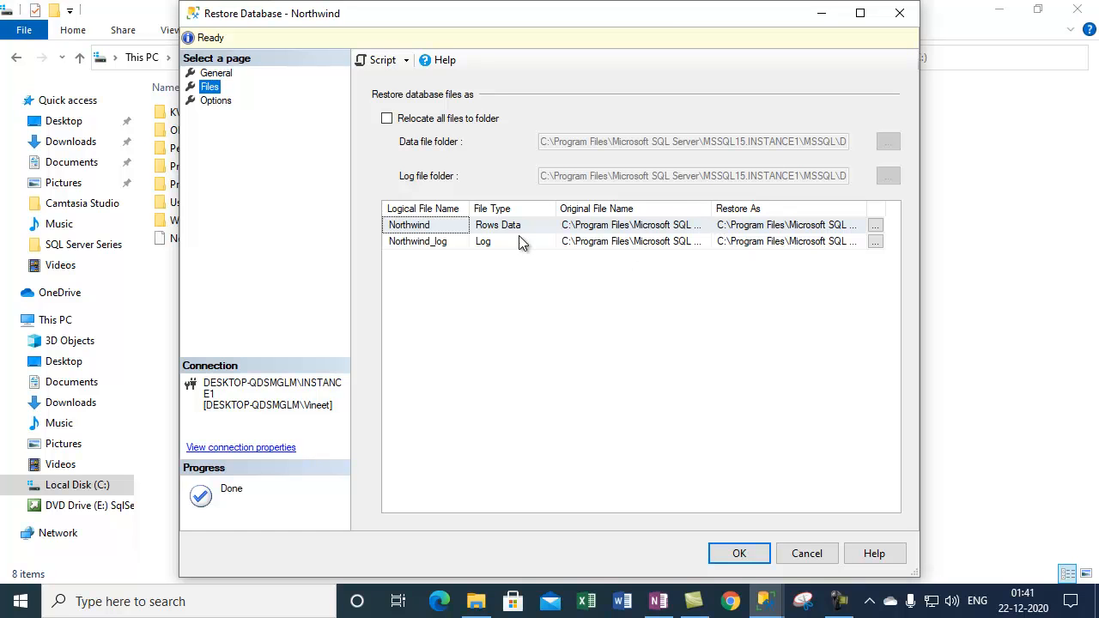
{"action": "double_click", "coordinate": [710, 215]}
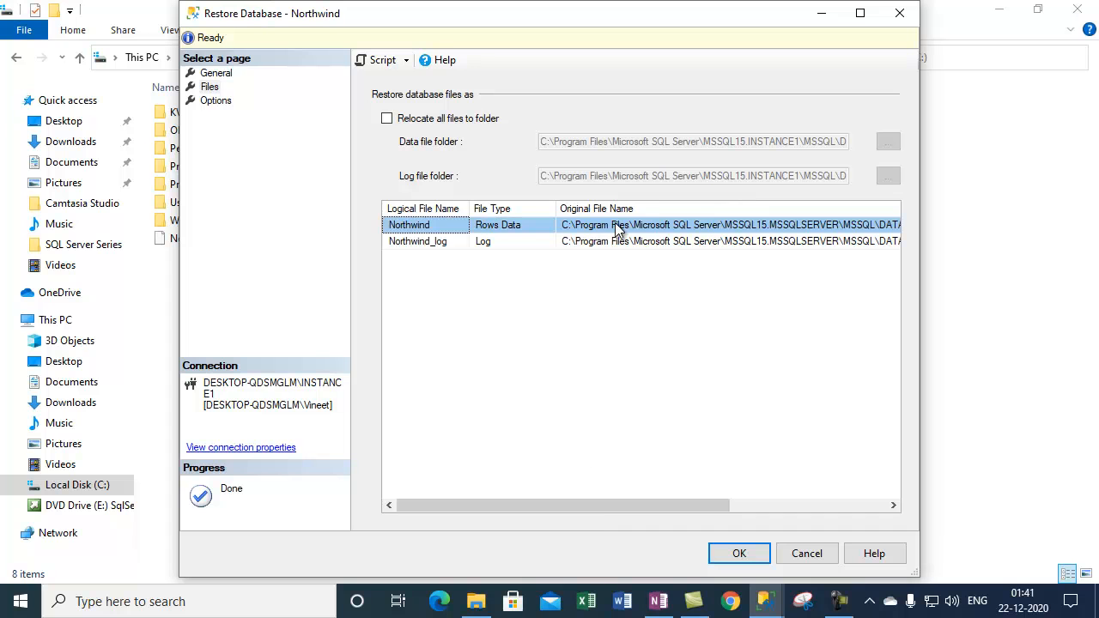
{"action": "left_click_drag", "start_coordinate": [591, 508], "coordinate": [675, 503]}
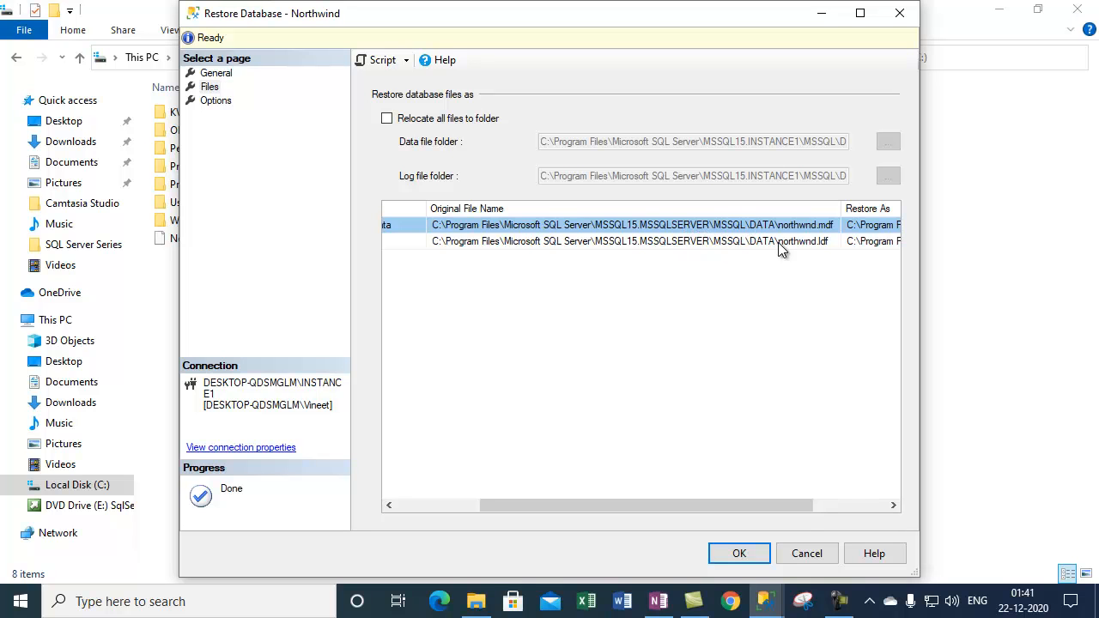
{"action": "left_click_drag", "start_coordinate": [807, 506], "coordinate": [894, 508]}
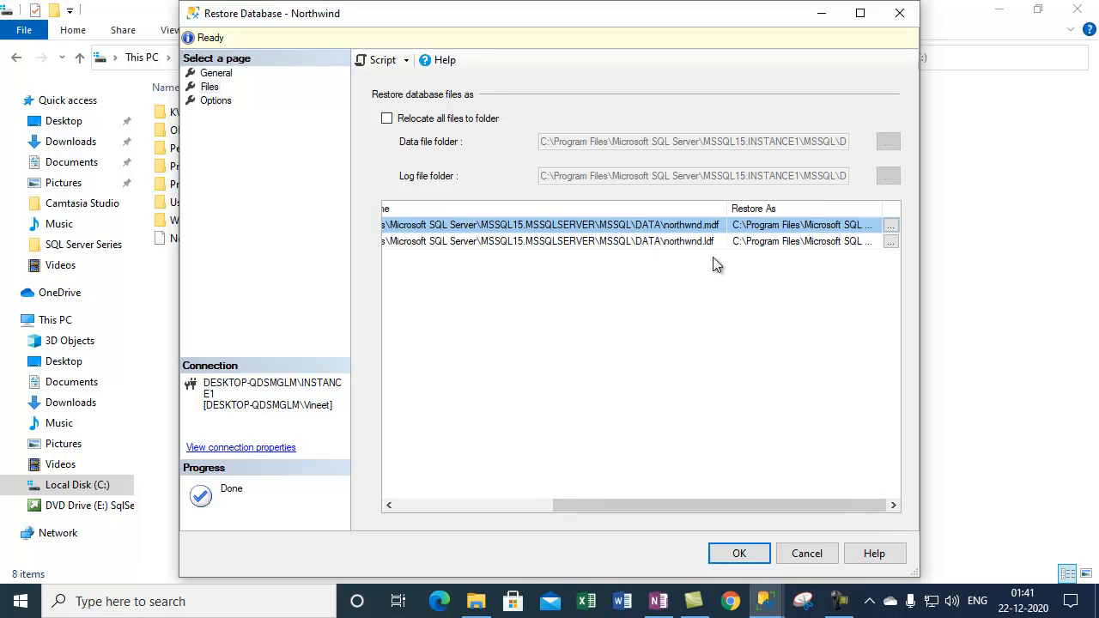
{"action": "double_click", "coordinate": [880, 209]}
{"action": "left_click_drag", "start_coordinate": [740, 507], "coordinate": [877, 498]}
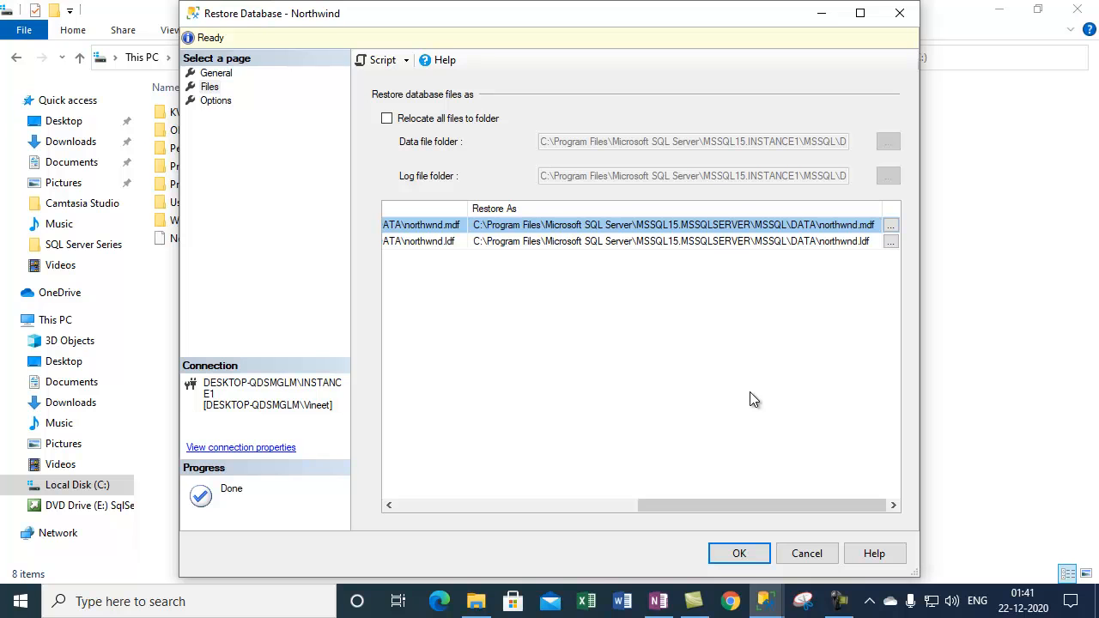
For the data file's Restore As location, browse to the MSSQL15.INSTANCE1\MSSQL\DATA folder under Microsoft SQL Server and list its contents
{"action": "left_click", "coordinate": [891, 224]}
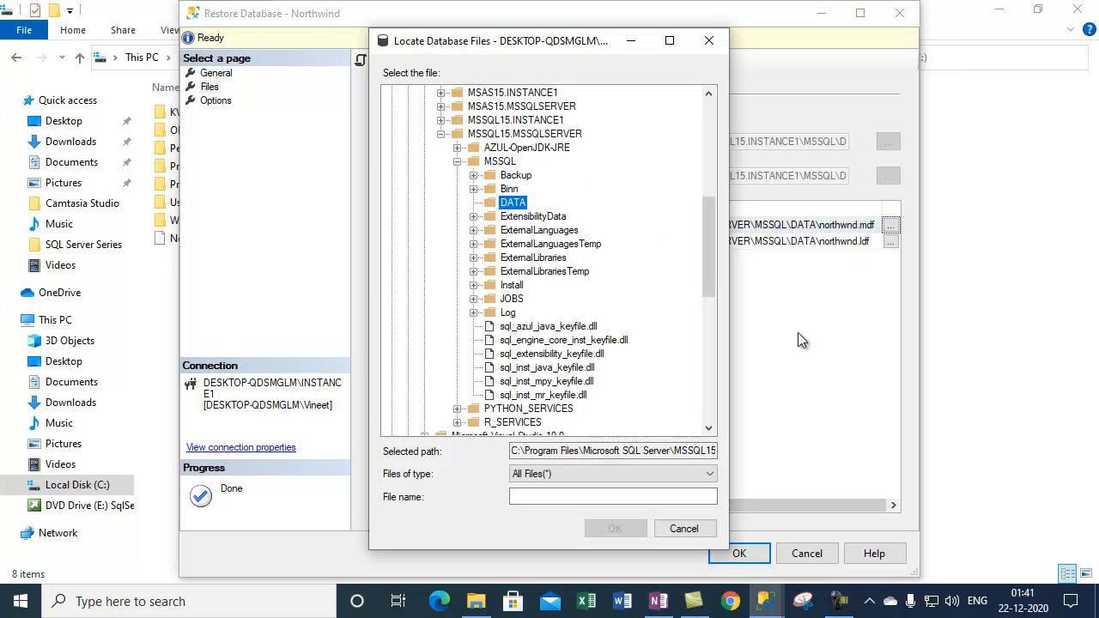
{"action": "left_click", "coordinate": [441, 135]}
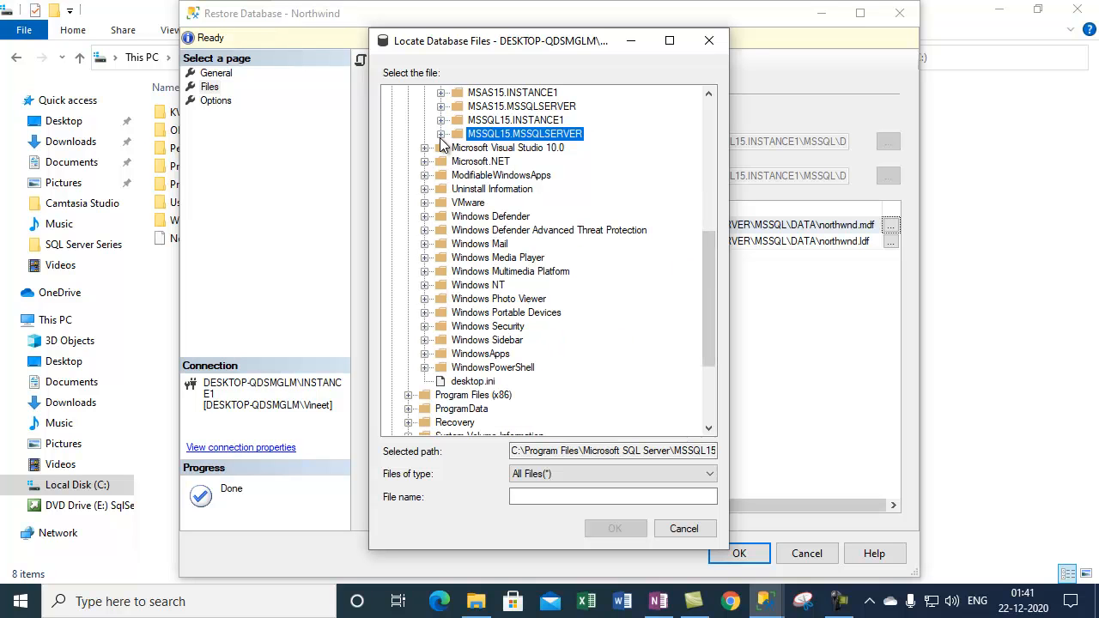
{"action": "scroll", "coordinate": [451, 146], "scroll_direction": "up", "scroll_amount": 1}
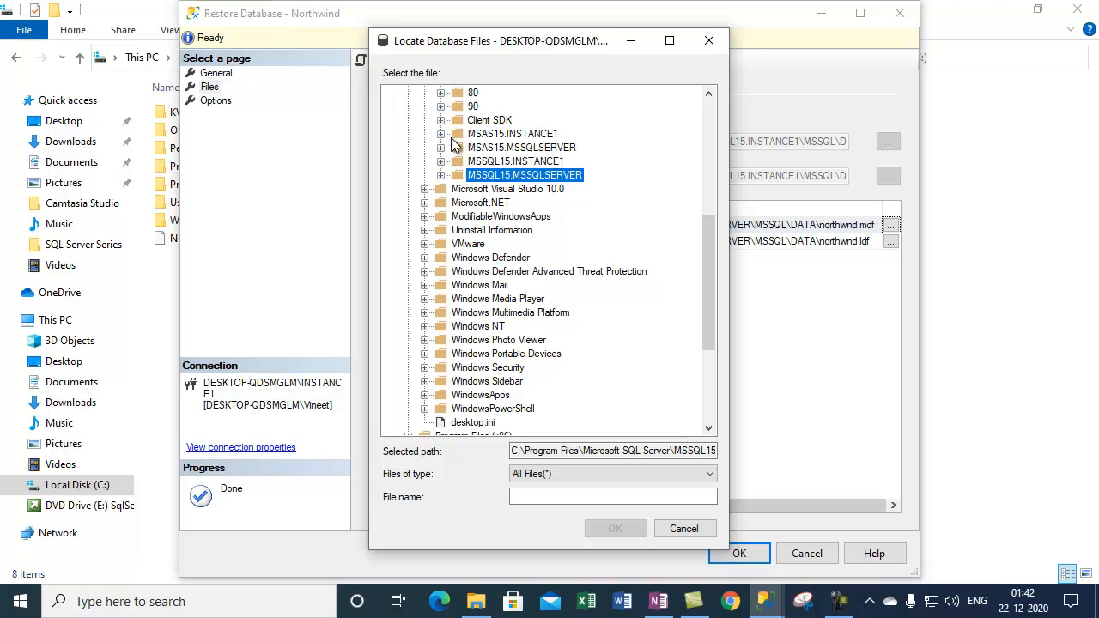
{"action": "left_click", "coordinate": [442, 161]}
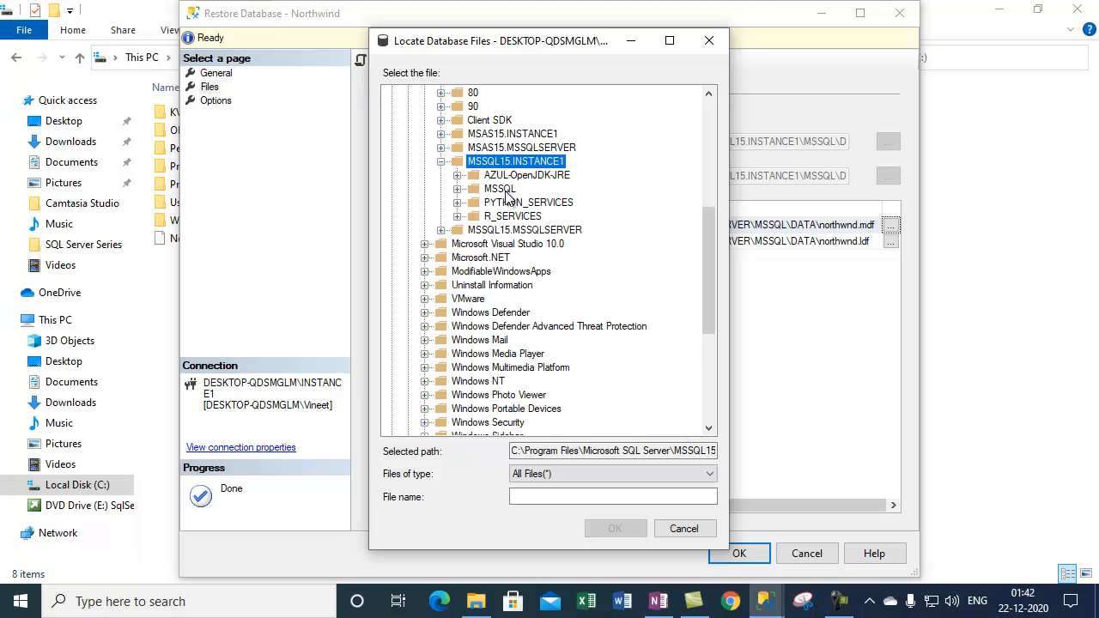
{"action": "left_click", "coordinate": [497, 189]}
{"action": "left_click", "coordinate": [457, 189]}
{"action": "left_click", "coordinate": [514, 230]}
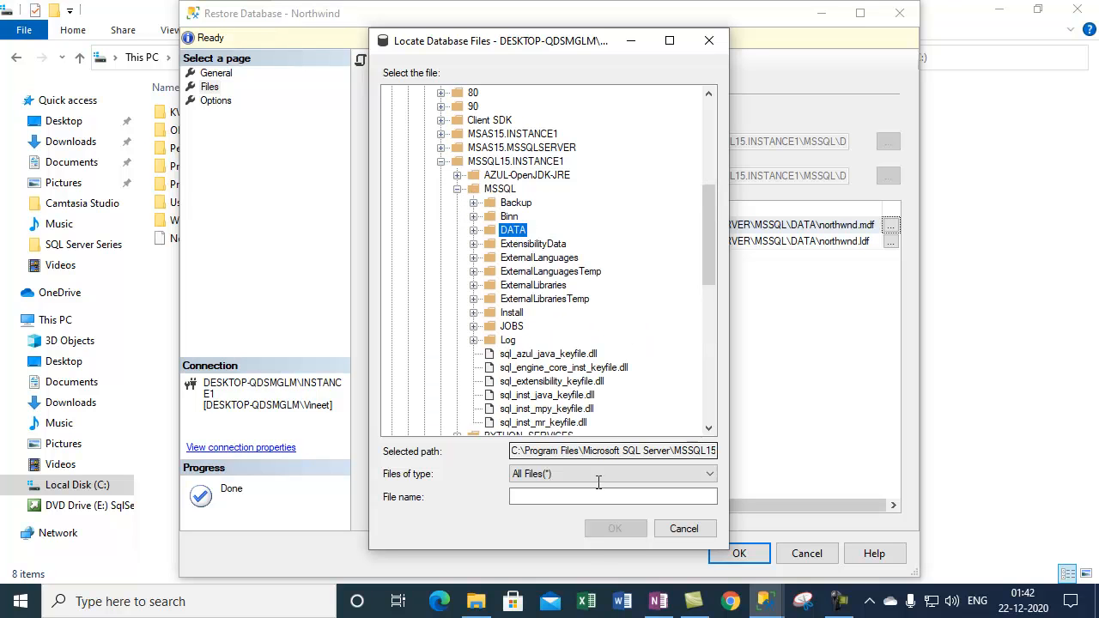
{"action": "left_click", "coordinate": [473, 231]}
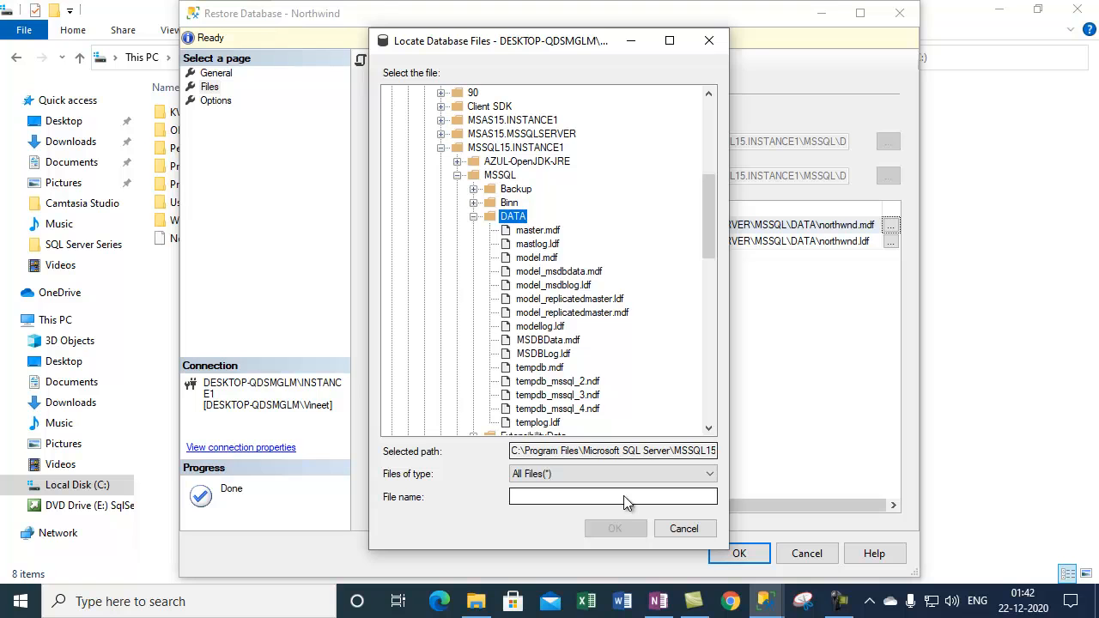
Name the restored data file Northwnd.mdf in the selected DATA folder and confirm the location
{"action": "left_click", "coordinate": [541, 495]}
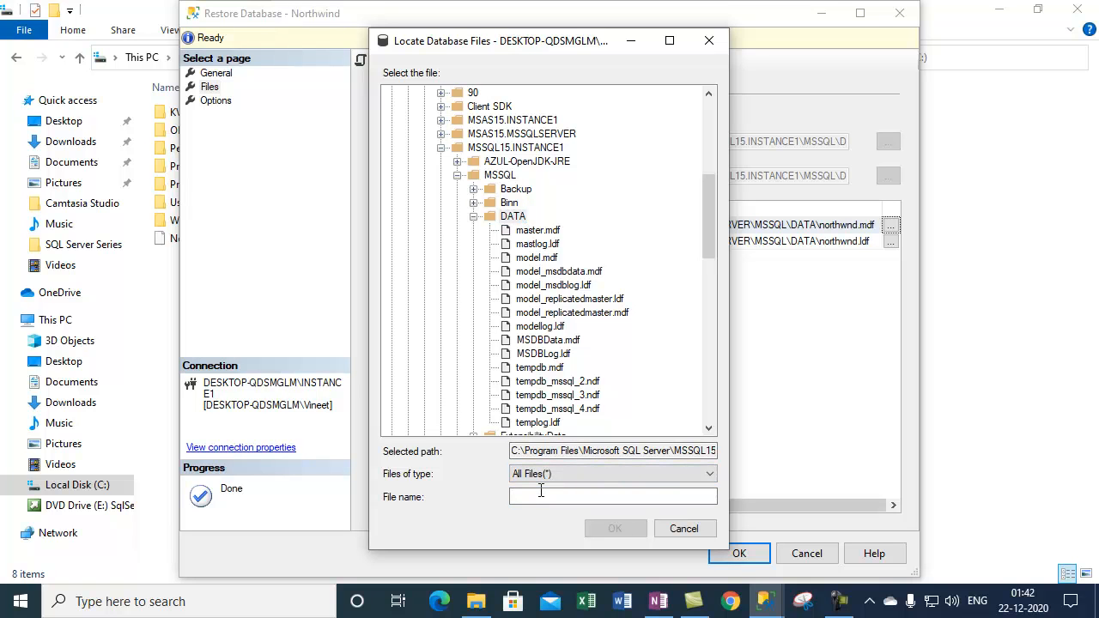
{"action": "type", "text": "Northwnd"}
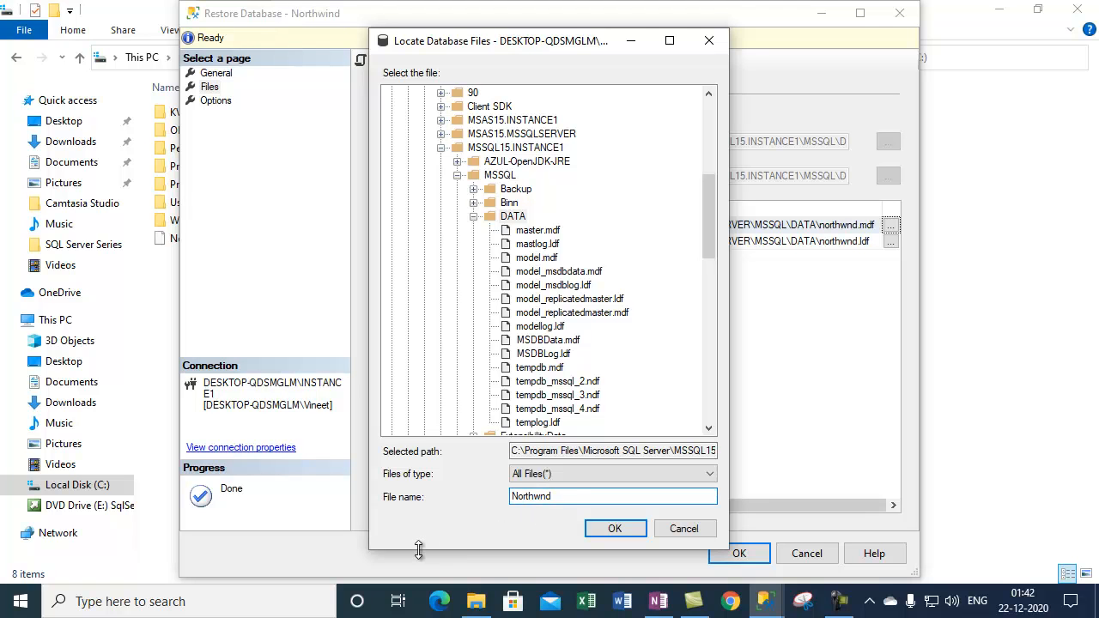
{"action": "type", "text": "mdf"}
{"action": "left_click", "coordinate": [624, 532]}
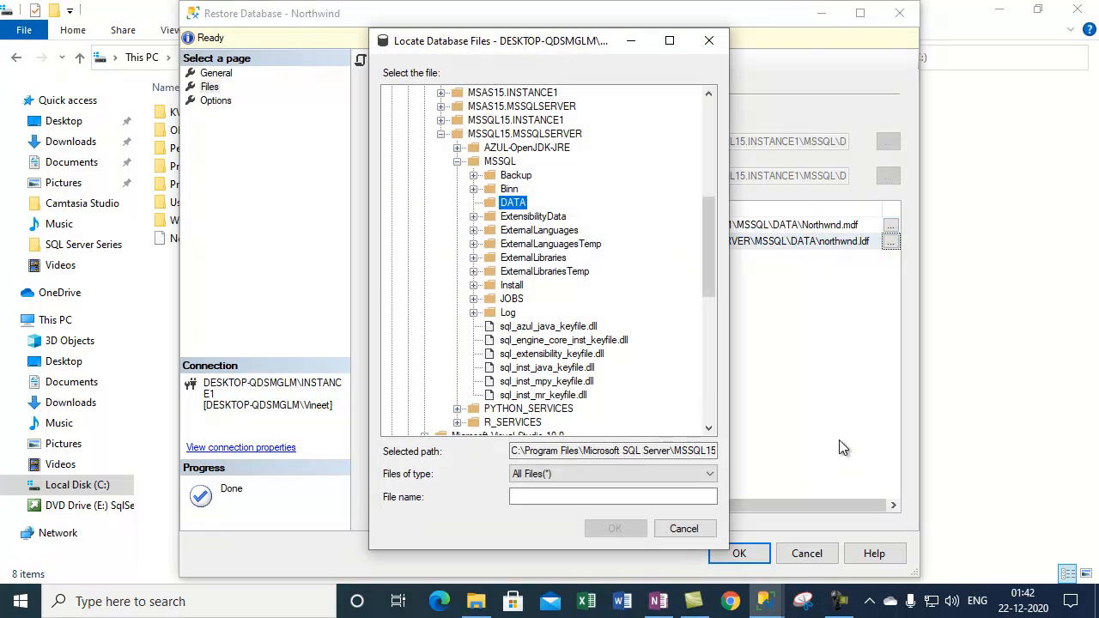
For the log file's Restore As location, select the DATA folder under MSSQL15.INSTANCE1\MSSQL
{"action": "left_click", "coordinate": [440, 134]}
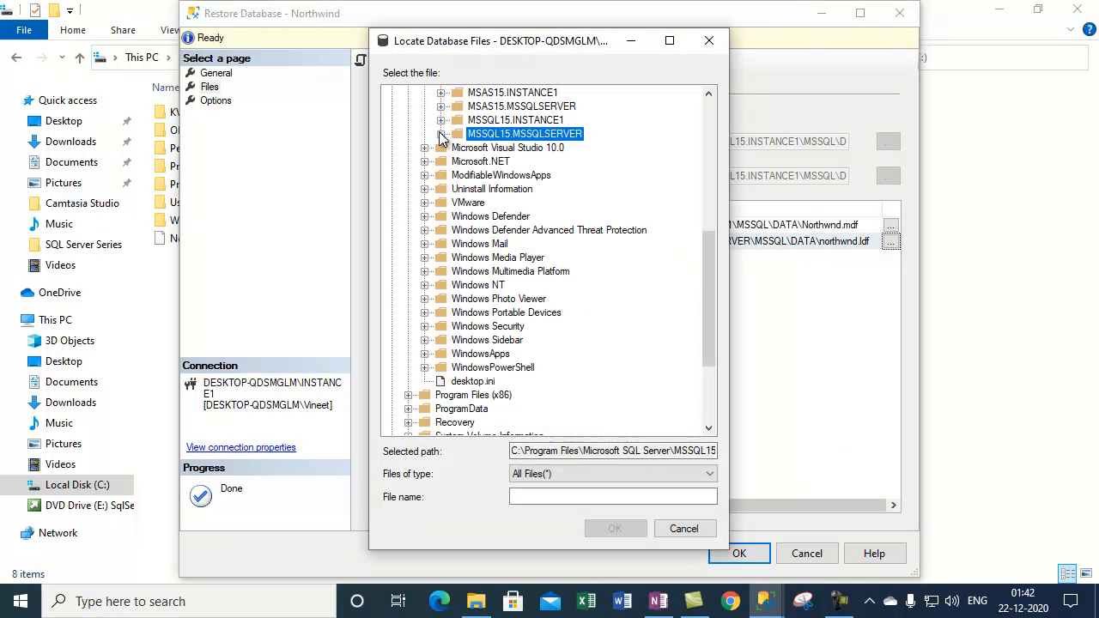
{"action": "left_click", "coordinate": [441, 121]}
{"action": "left_click", "coordinate": [530, 122]}
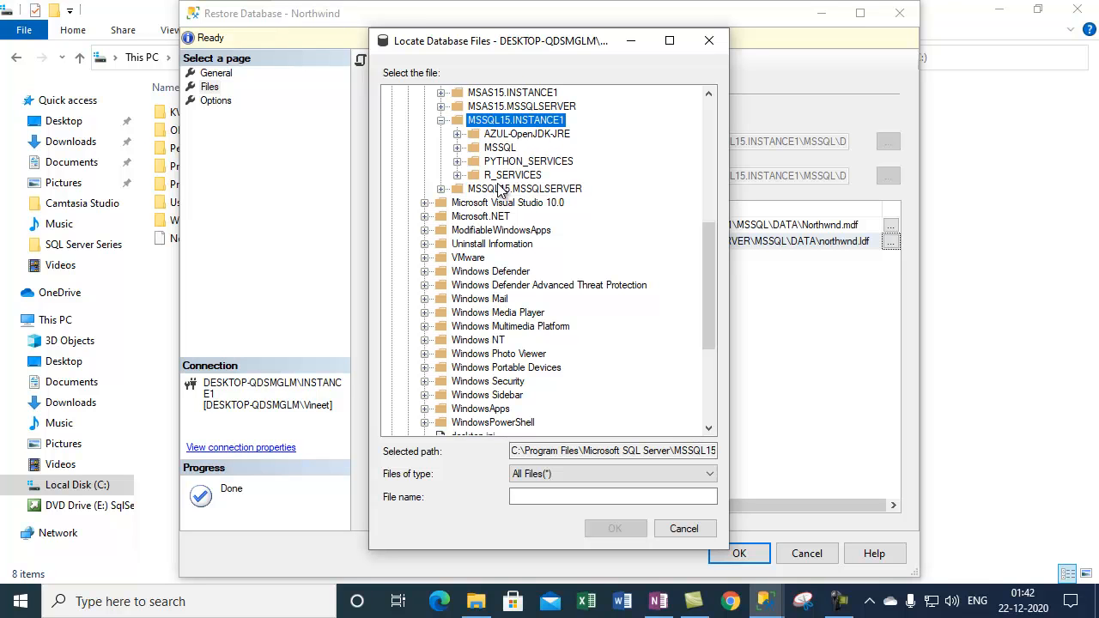
{"action": "left_click", "coordinate": [505, 139]}
{"action": "left_click", "coordinate": [505, 147]}
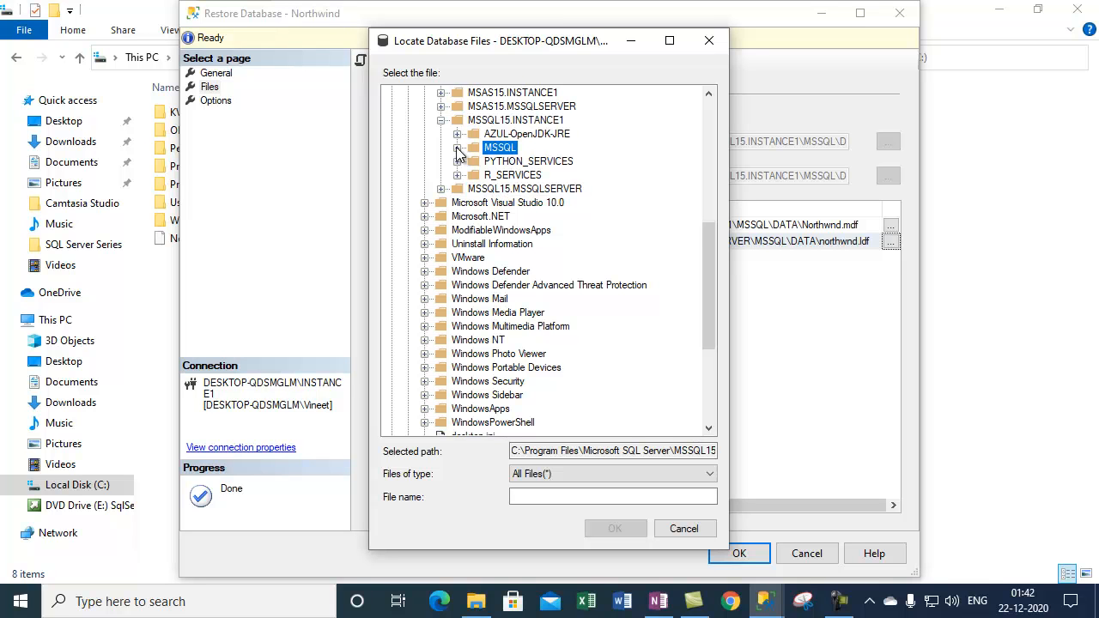
{"action": "left_click", "coordinate": [457, 148]}
{"action": "left_click", "coordinate": [509, 189]}
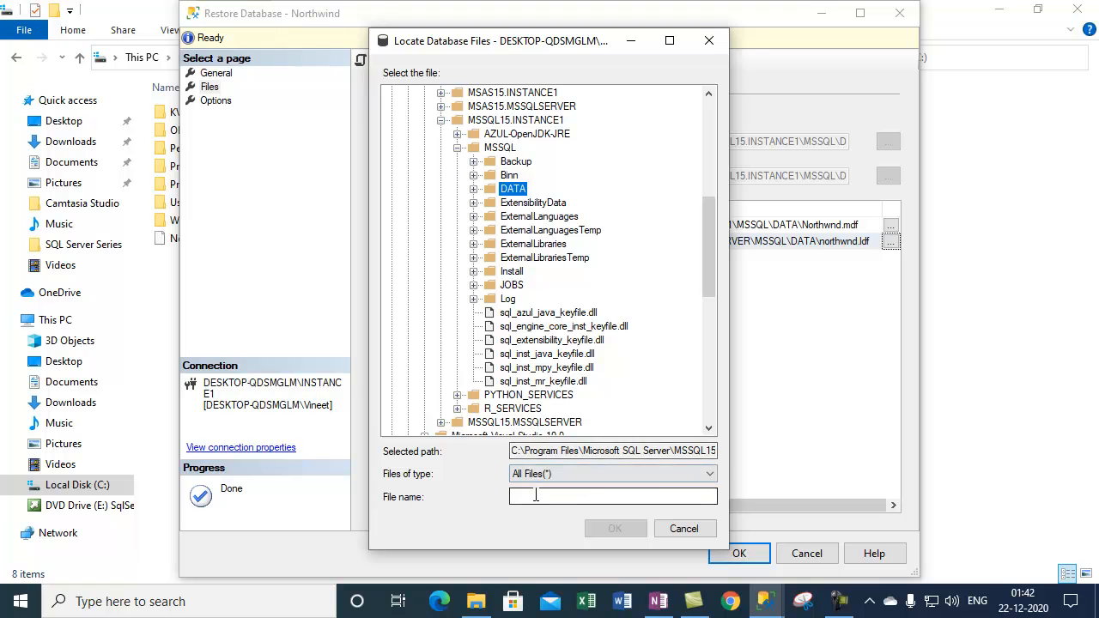
Name the restored log file Northwnd.ldf in the selected DATA folder and confirm the location
{"action": "left_click", "coordinate": [566, 496]}
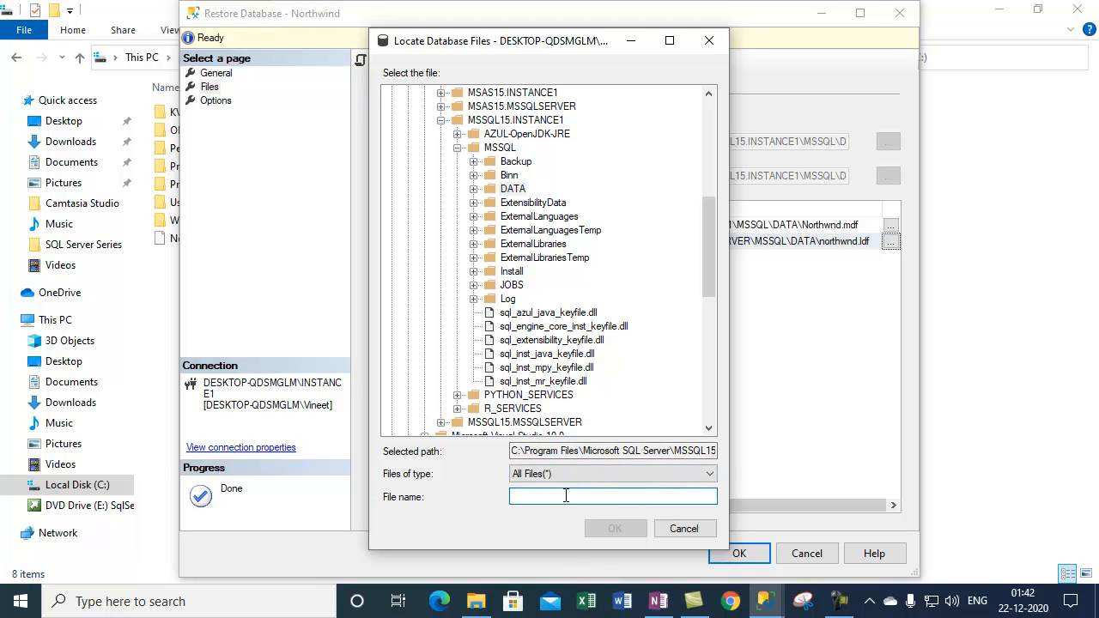
{"action": "type", "text": "Northwnd"}
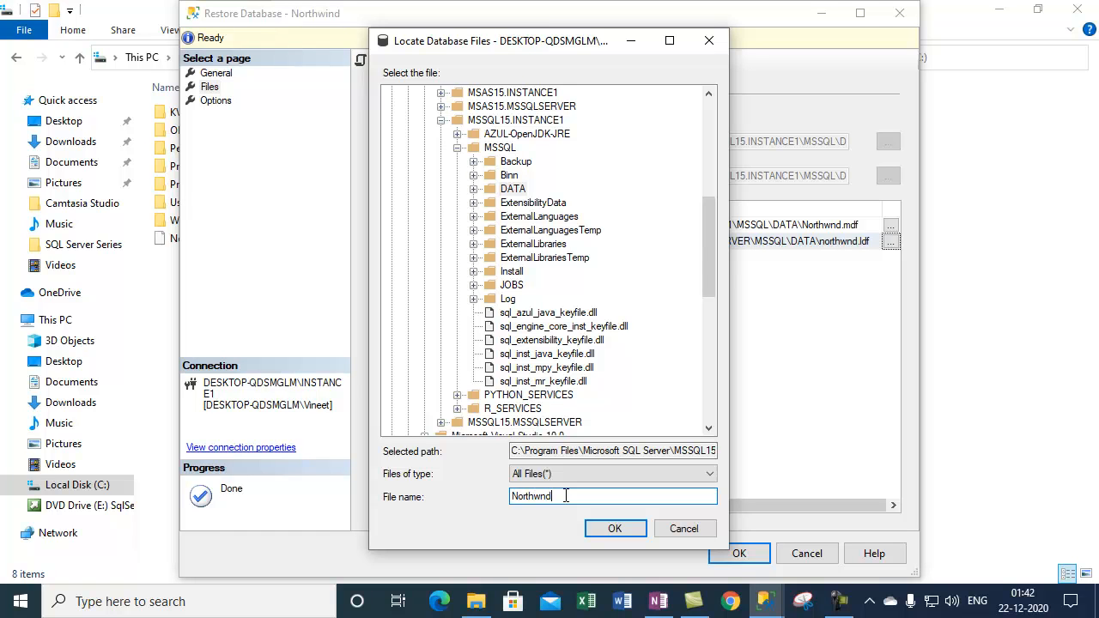
{"action": "type", "text": ".ldf"}
{"action": "left_click", "coordinate": [612, 529]}
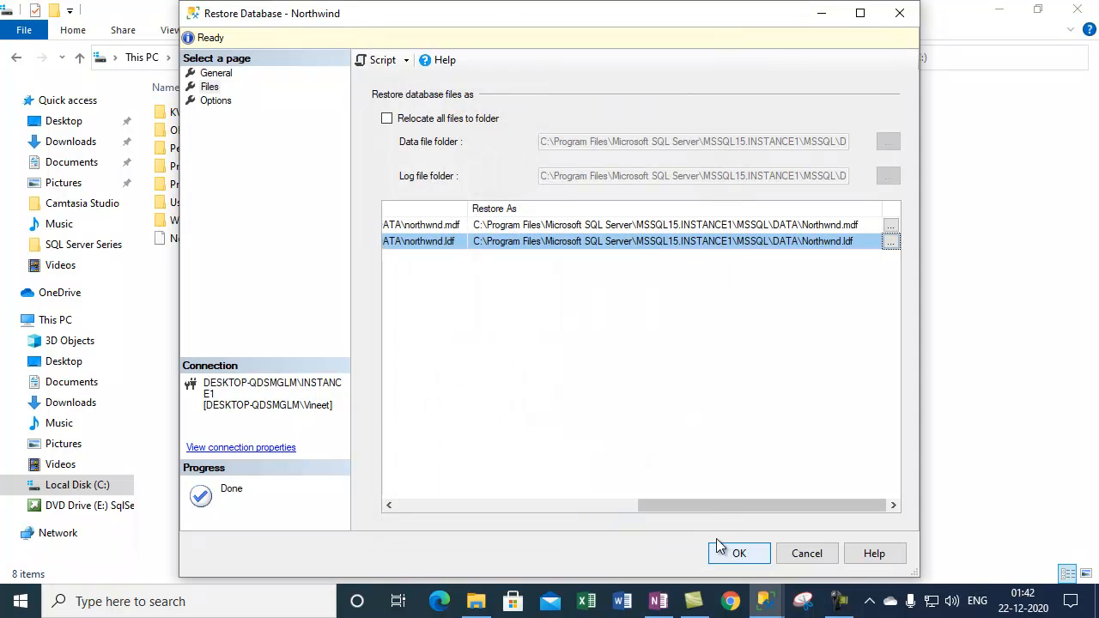
Compare the original and Restore As paths of both files, and run the Northwind restore to completion
{"action": "left_click_drag", "start_coordinate": [696, 506], "coordinate": [509, 511]}
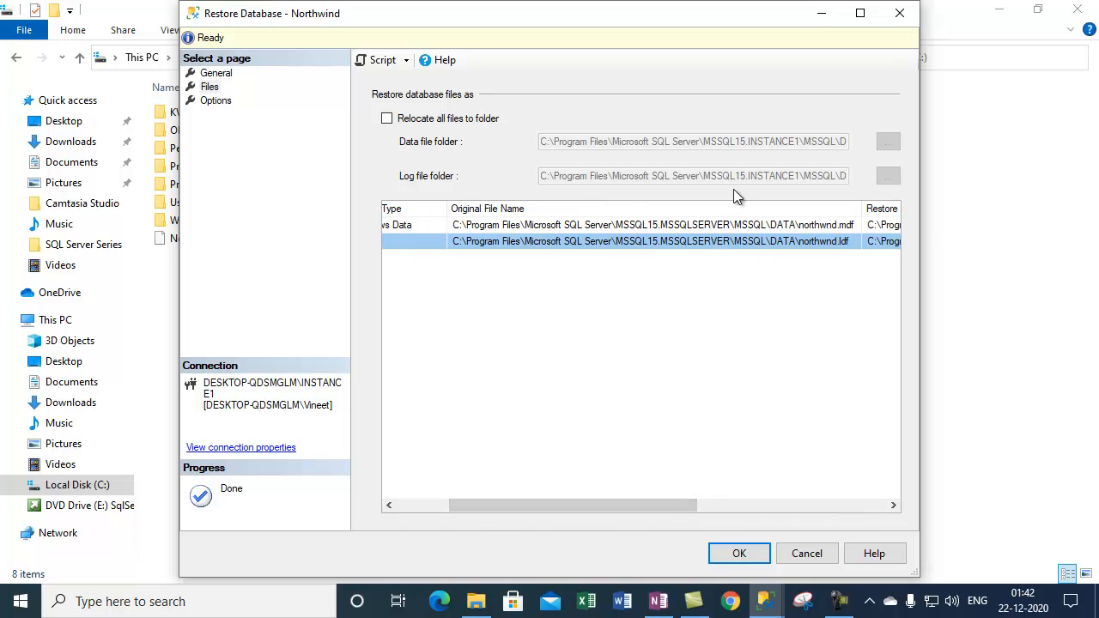
{"action": "left_click_drag", "start_coordinate": [636, 509], "coordinate": [824, 498]}
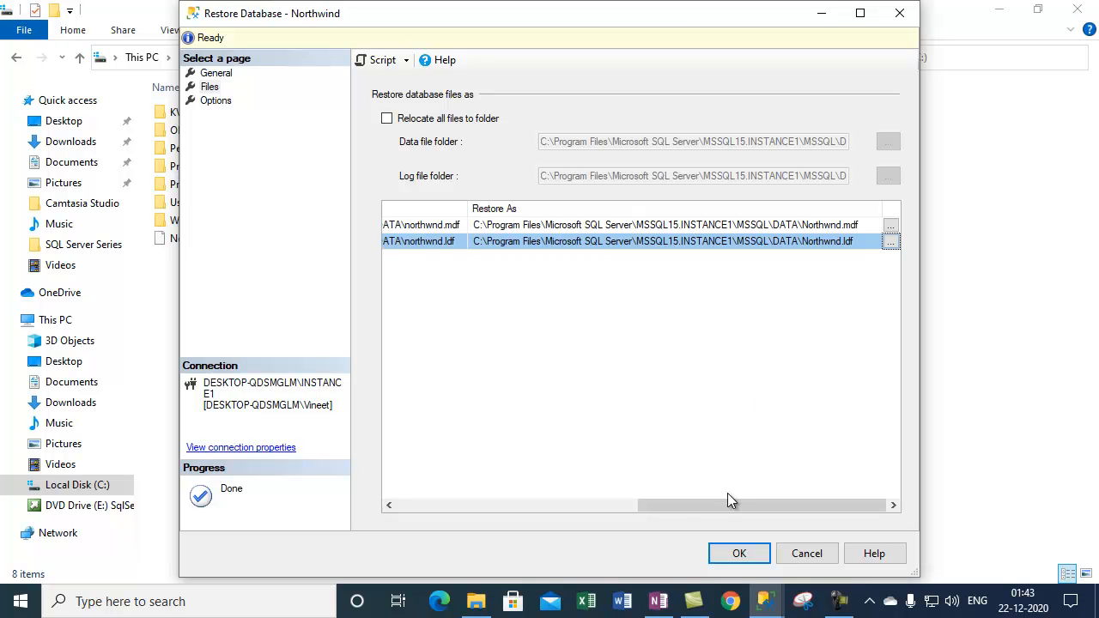
{"action": "left_click", "coordinate": [735, 554]}
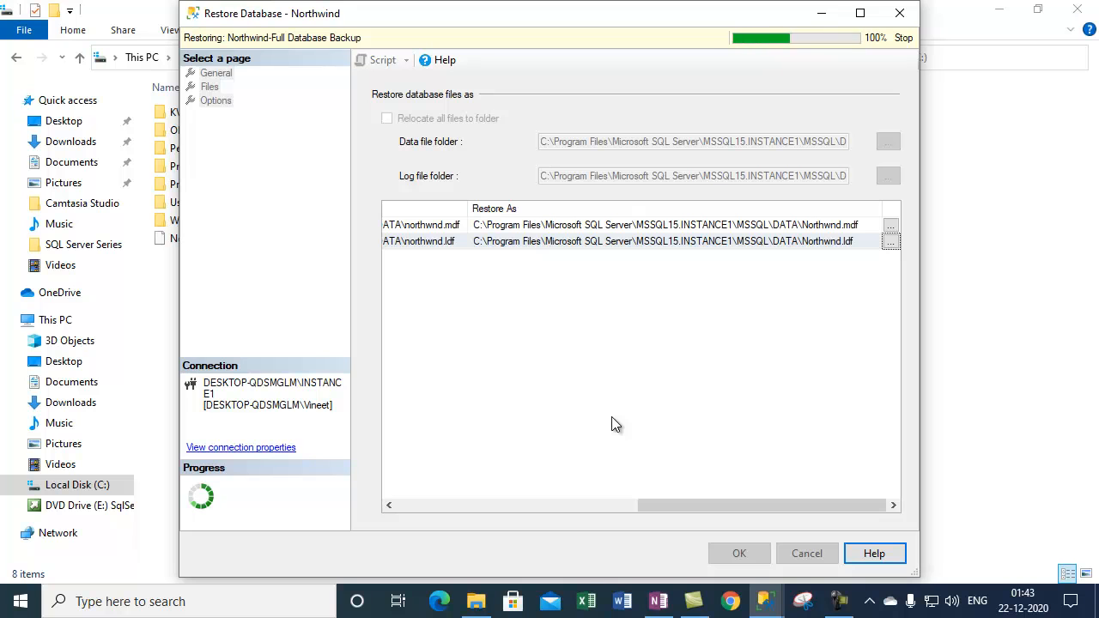
{"action": "left_click", "coordinate": [642, 361]}
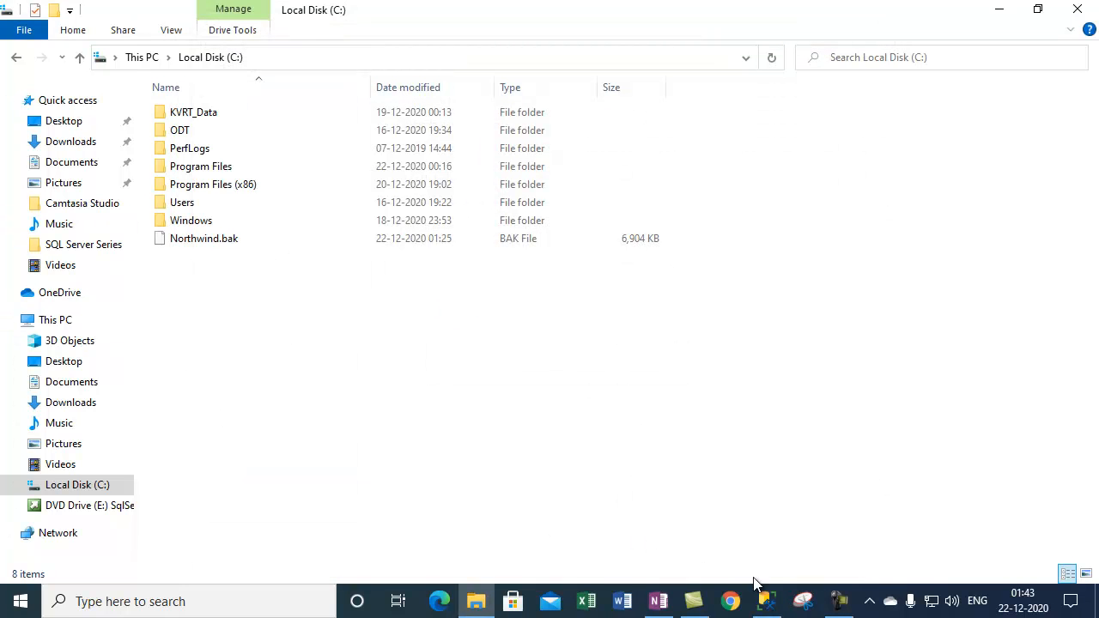
Check for Northwind under INSTANCE1's databases in SQL Server Management Studio, and open Program Files on C: in File Explorer
{"action": "left_click", "coordinate": [761, 605]}
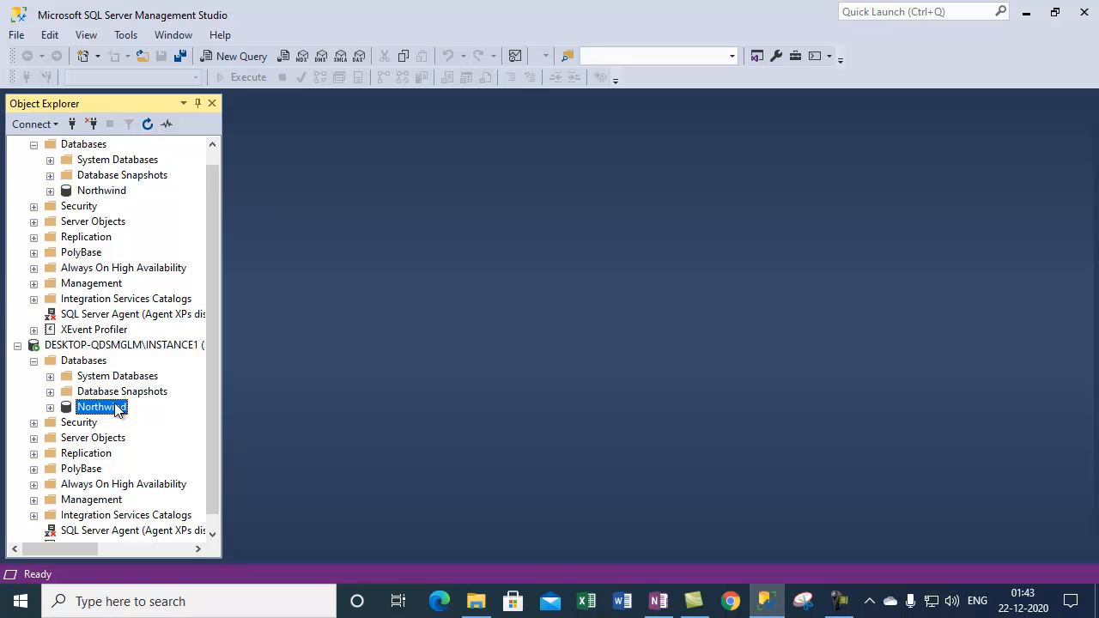
{"action": "left_click", "coordinate": [476, 601]}
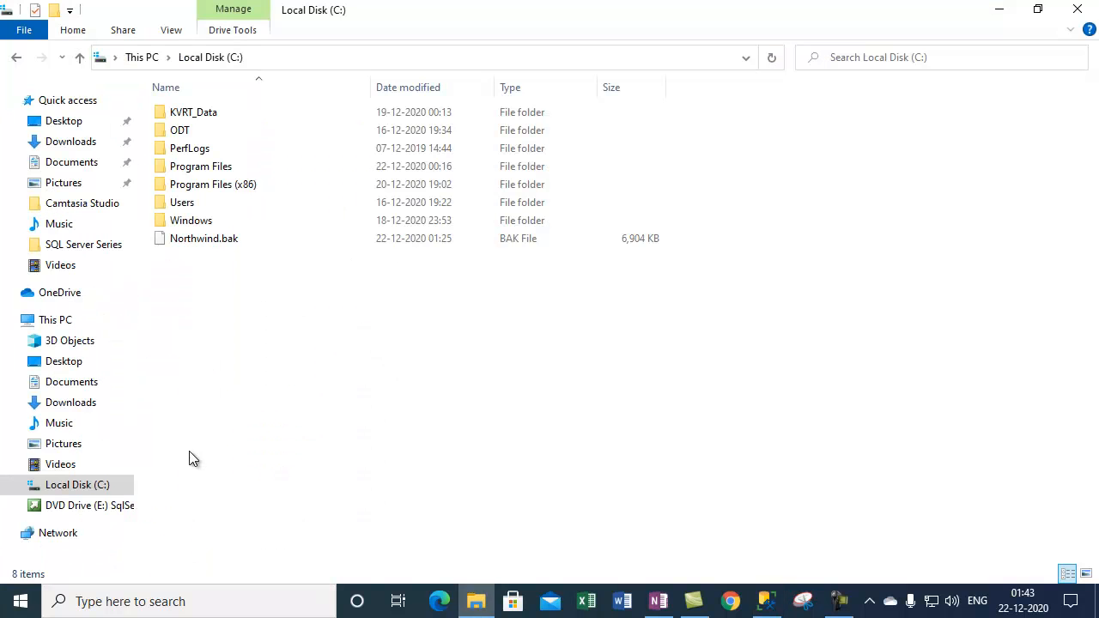
{"action": "double_click", "coordinate": [194, 167]}
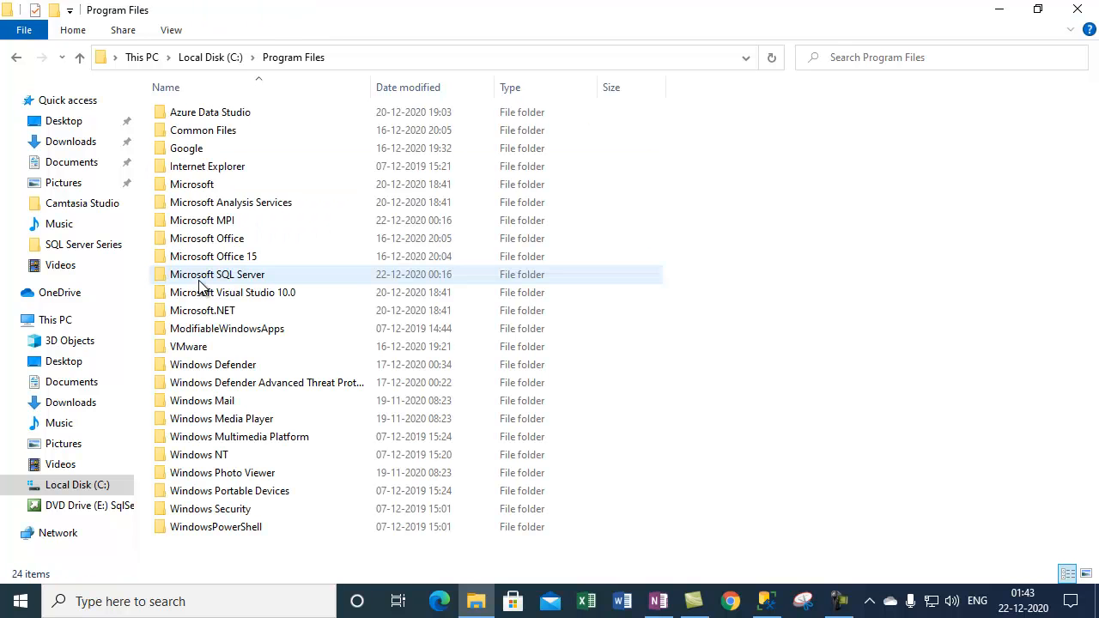
{"action": "left_click", "coordinate": [839, 601]}
{"action": "left_click", "coordinate": [1019, 525]}
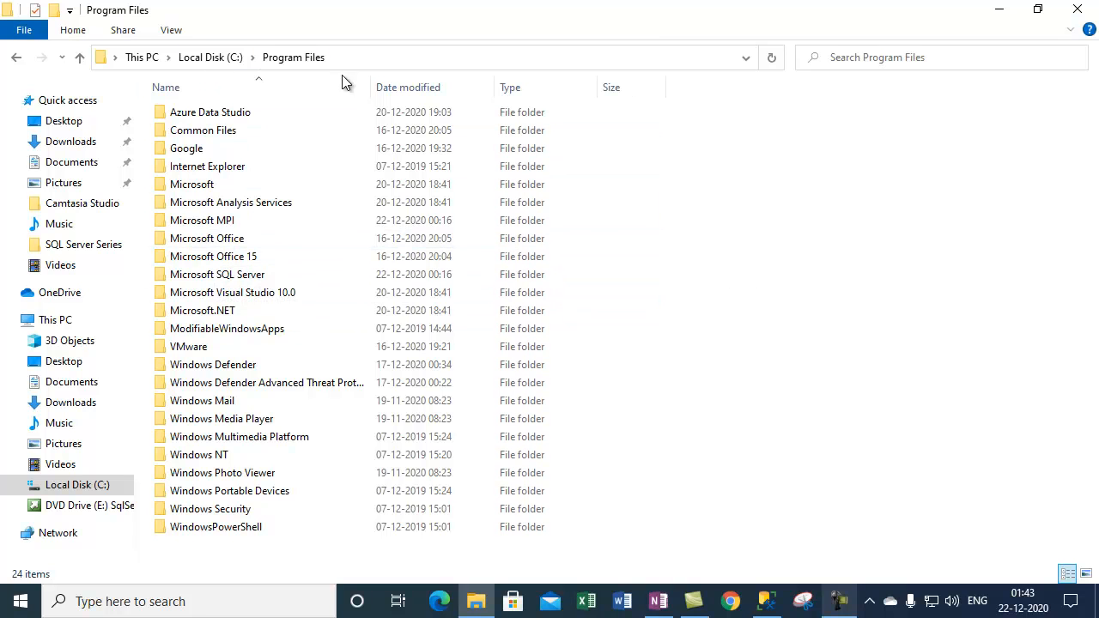
Open the folder Microsoft SQL Server\MSSQL15.INSTANCE1\MSSQL\DATA to look for the restored database files
{"action": "double_click", "coordinate": [244, 277]}
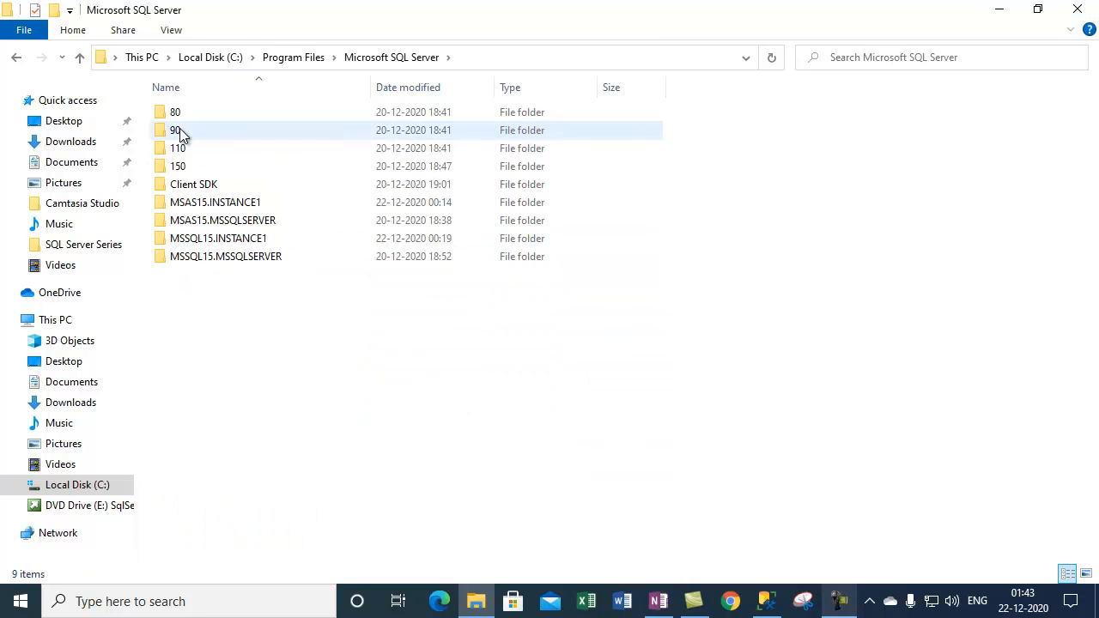
{"action": "double_click", "coordinate": [221, 238]}
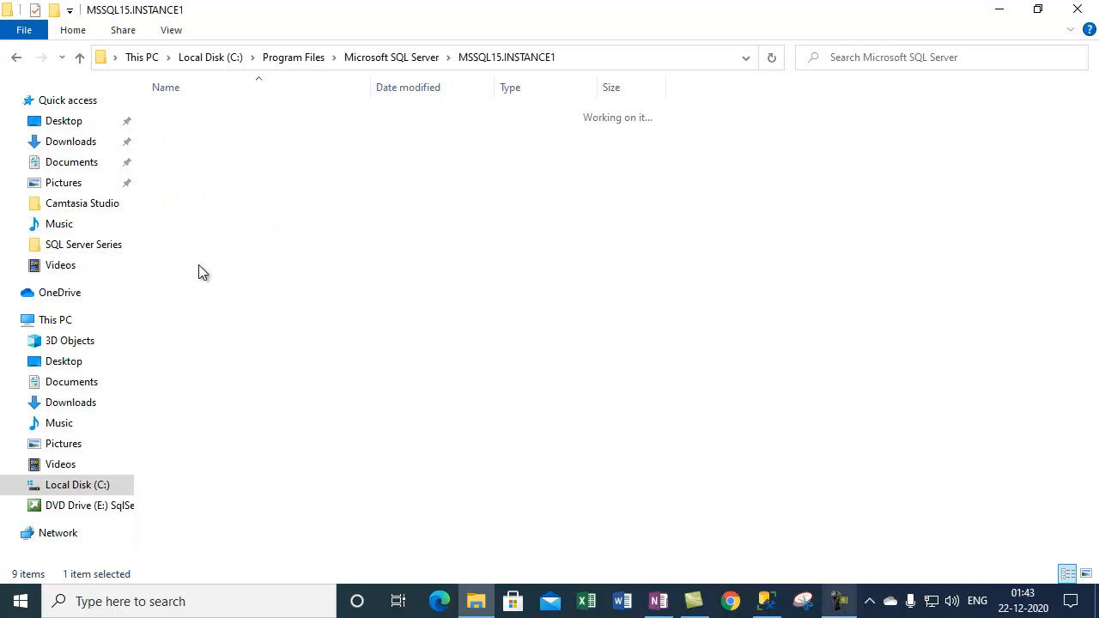
{"action": "double_click", "coordinate": [211, 134]}
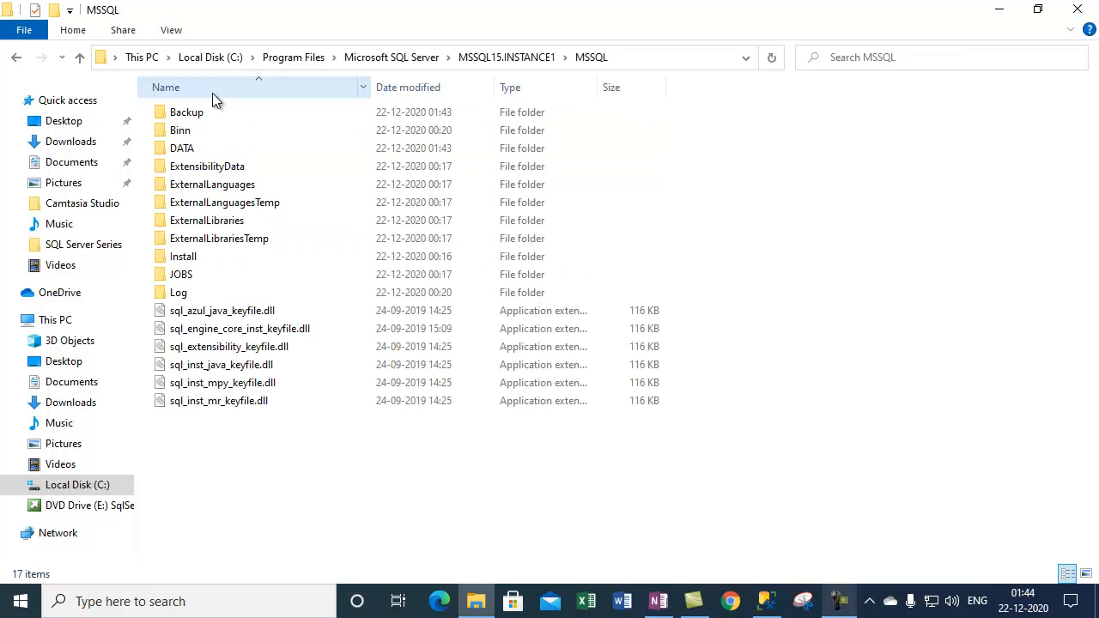
{"action": "left_click", "coordinate": [191, 151]}
{"action": "left_click", "coordinate": [576, 324]}
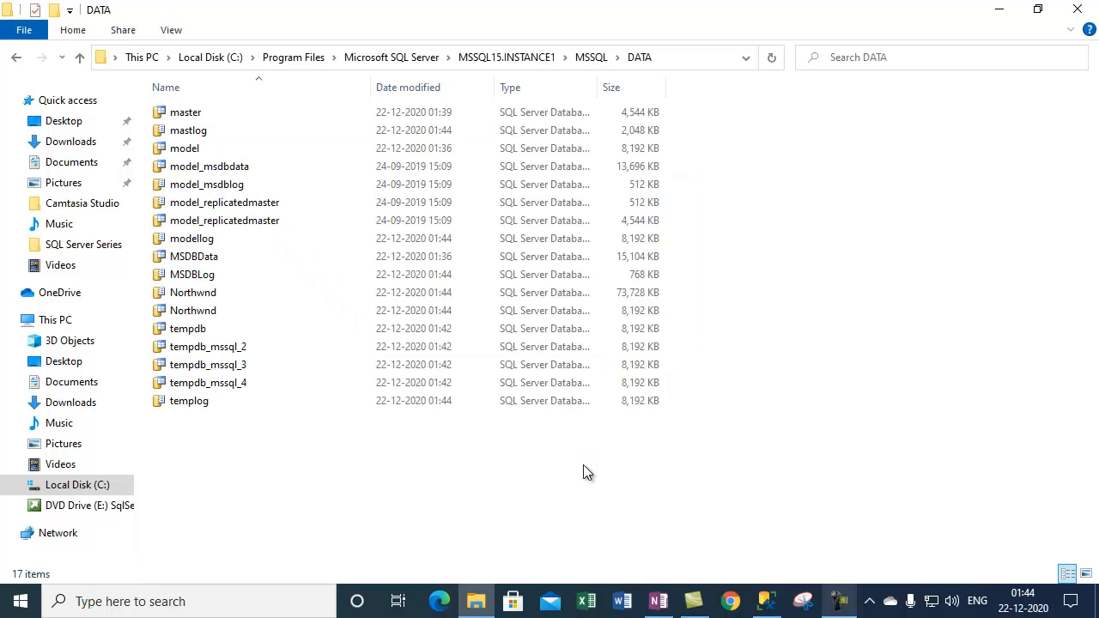
Examine the full file types of the two Northwnd files, close the folder window and compare the databases of both server instances
{"action": "left_click", "coordinate": [196, 294]}
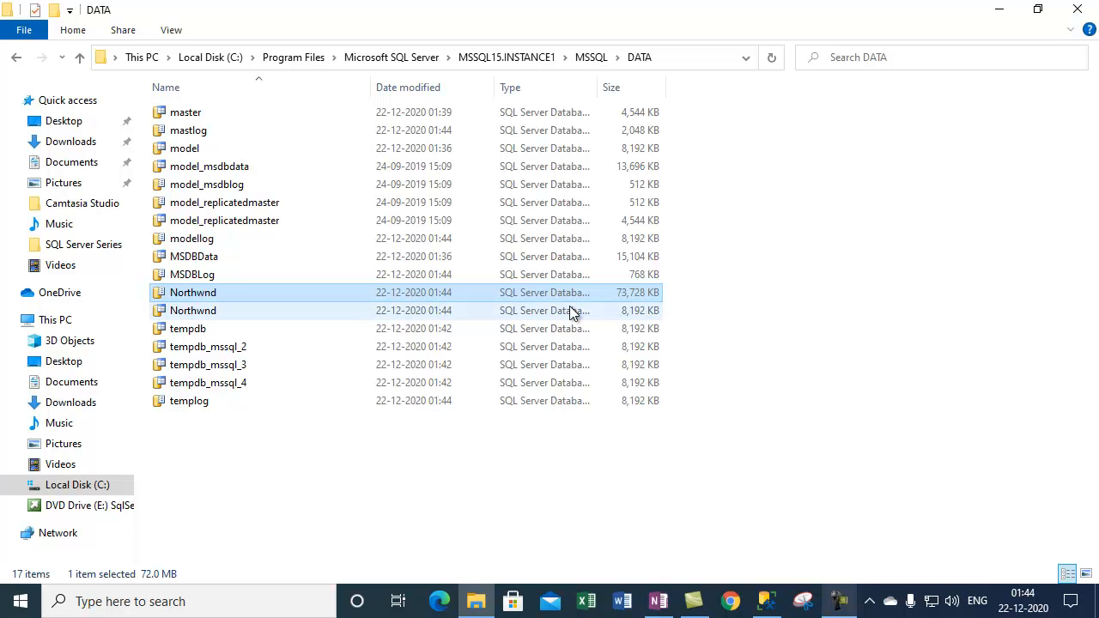
{"action": "left_click_drag", "start_coordinate": [599, 84], "coordinate": [768, 86]}
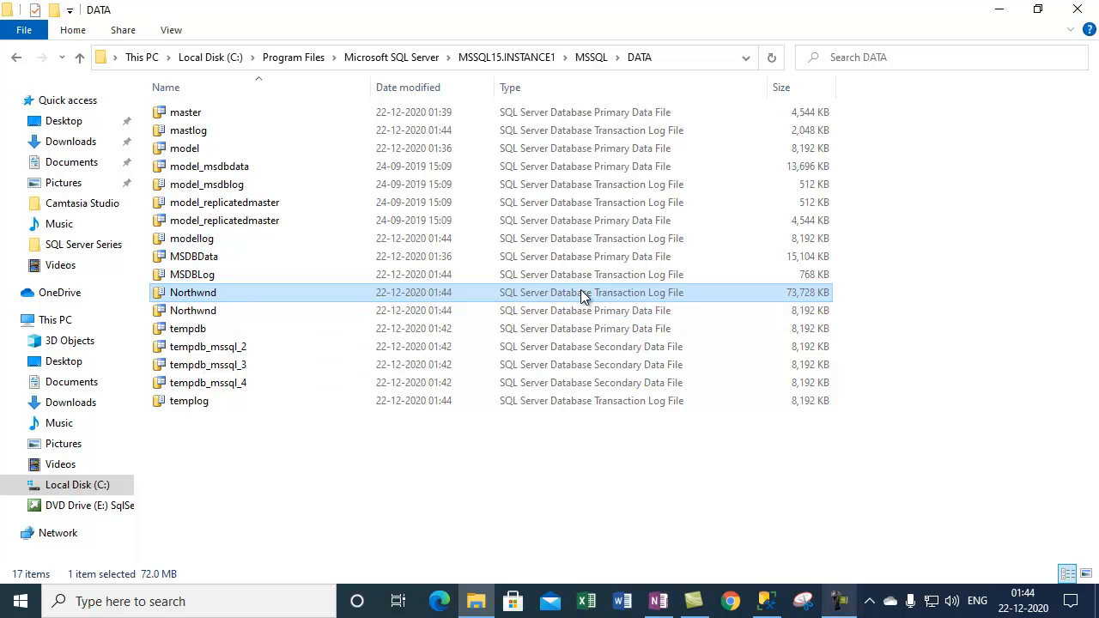
{"action": "left_click", "coordinate": [576, 311]}
{"action": "left_click", "coordinate": [578, 297], "text": "ctrl"}
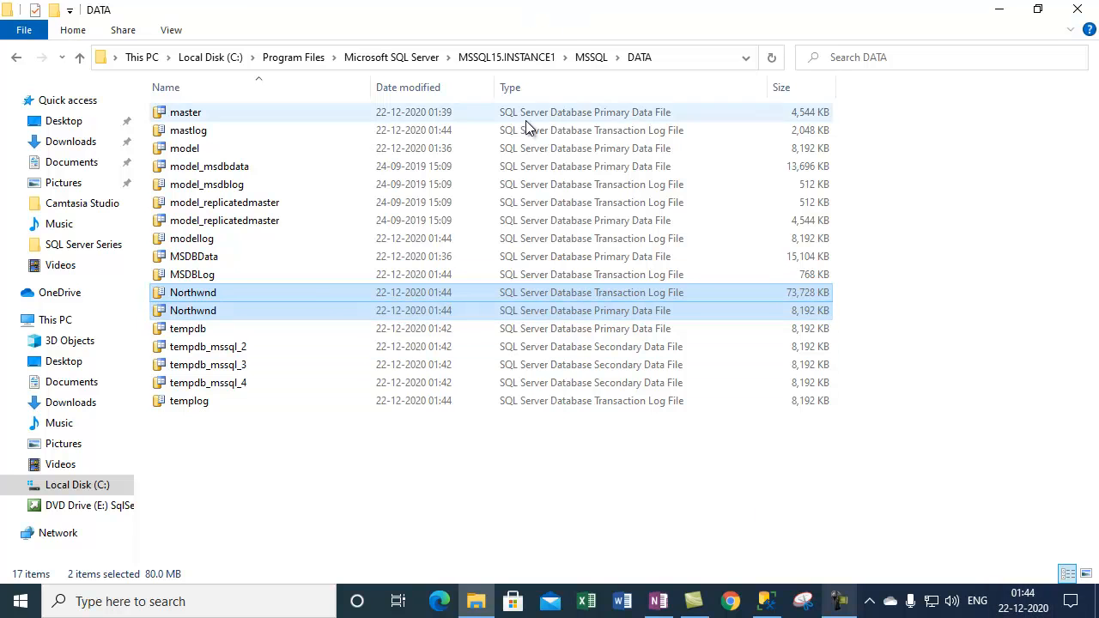
{"action": "left_click", "coordinate": [1078, 10]}
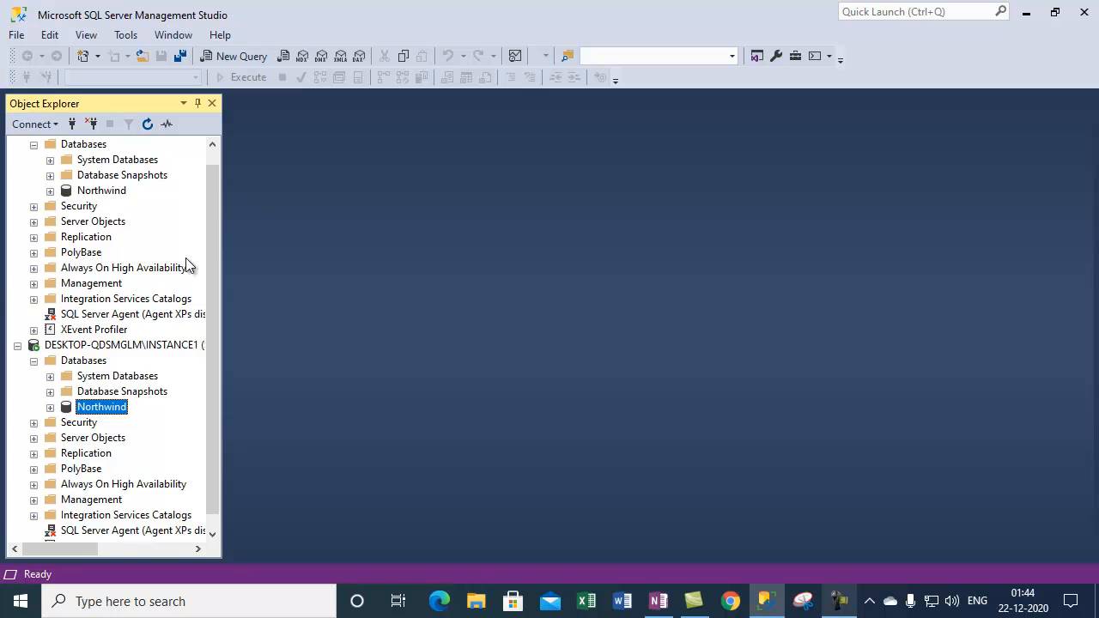
{"action": "left_click_drag", "start_coordinate": [217, 179], "coordinate": [217, 157]}
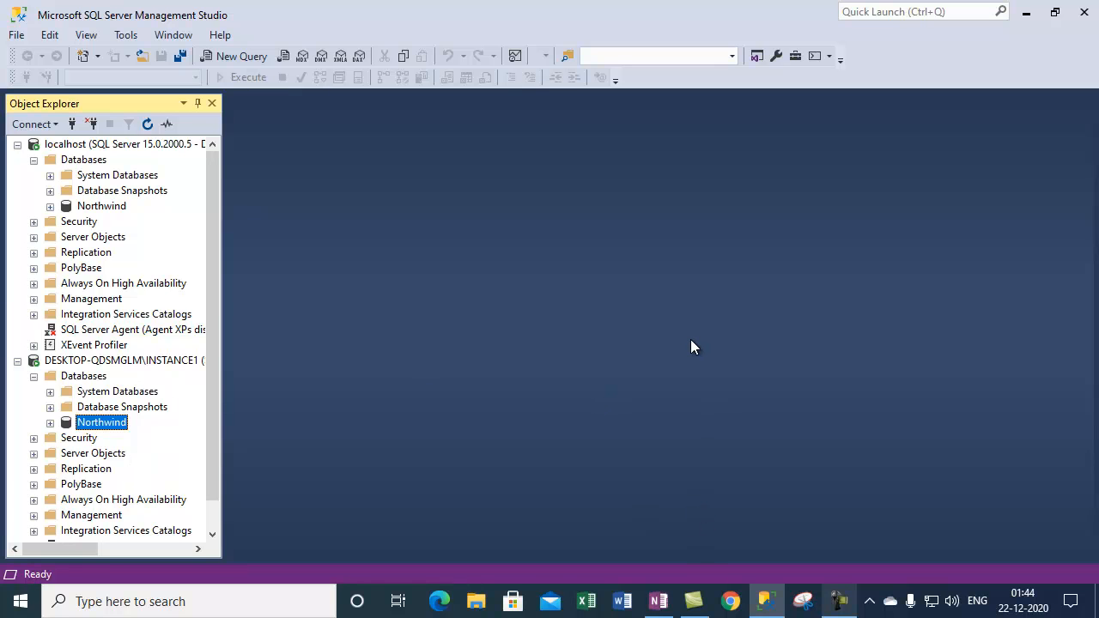
{"action": "left_click", "coordinate": [835, 604]}
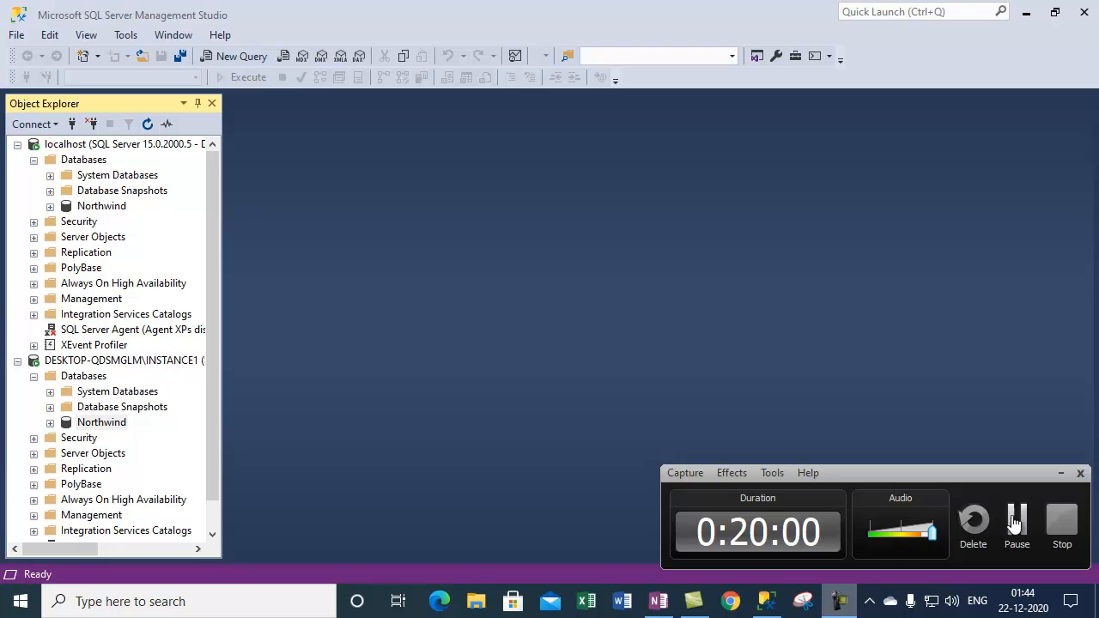
{"action": "left_click", "coordinate": [1016, 523]}
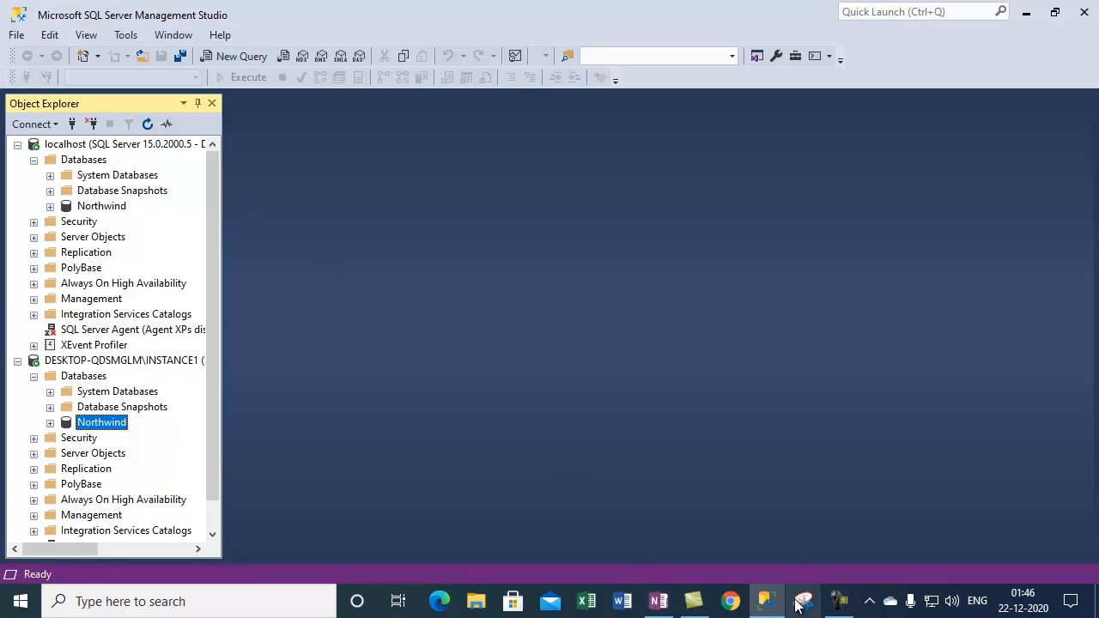
{"action": "left_click", "coordinate": [839, 601]}
{"action": "left_click", "coordinate": [957, 391]}
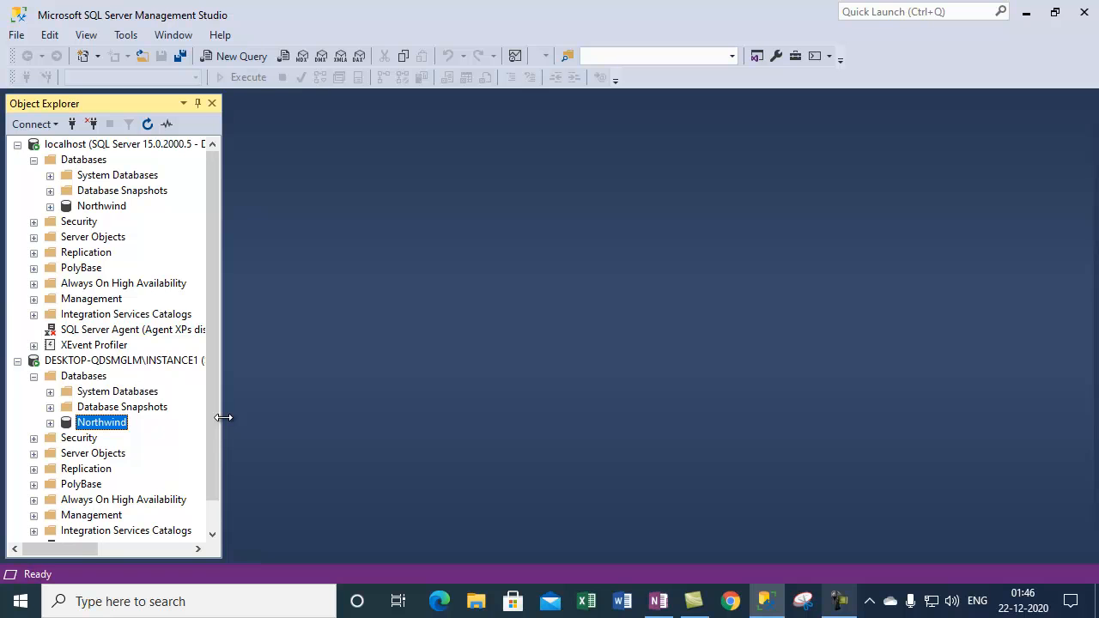
{"action": "left_click", "coordinate": [839, 601]}
{"action": "left_click", "coordinate": [1022, 526]}
Switch to OneNote and review the note on restoring backups from a newer SQL Server version on an older one
{"action": "left_click", "coordinate": [659, 601]}
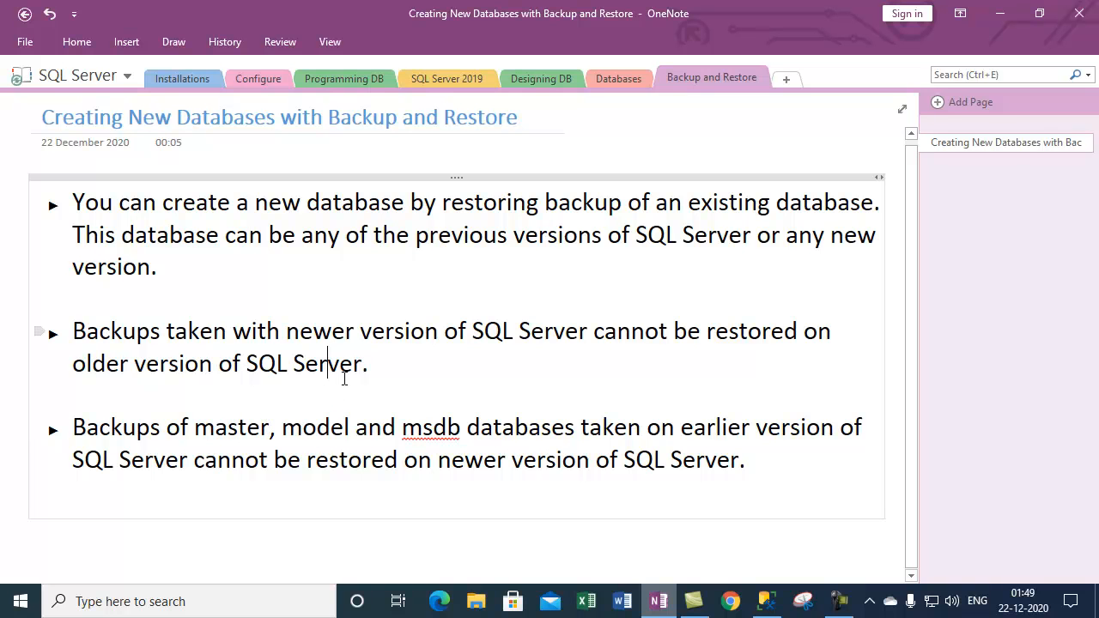
{"action": "left_click_drag", "start_coordinate": [381, 373], "coordinate": [150, 339]}
{"action": "left_click", "coordinate": [180, 363]}
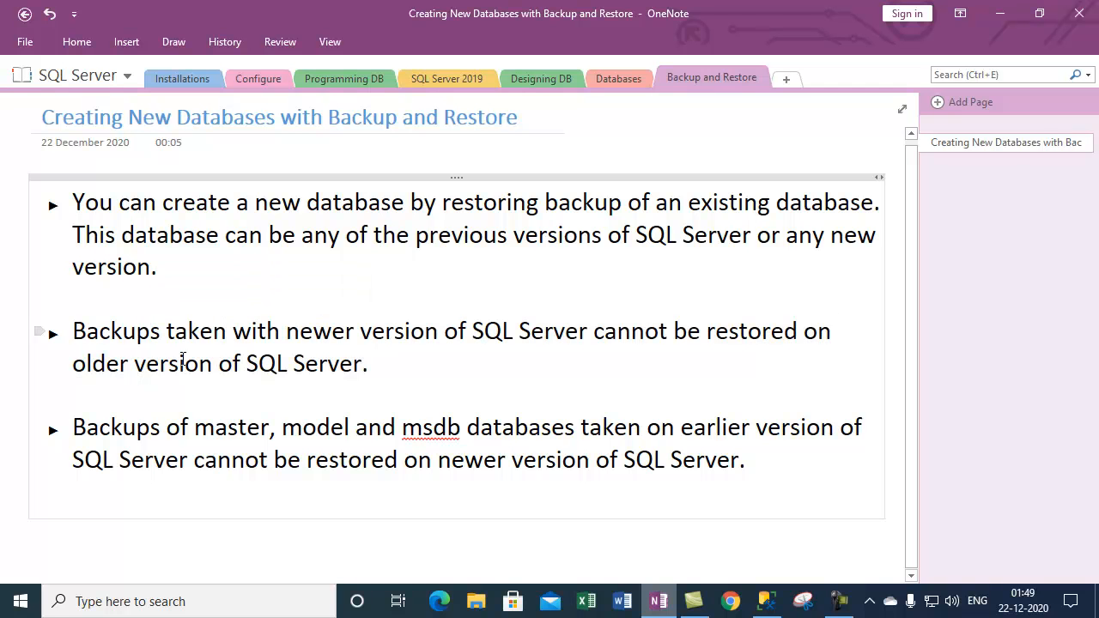